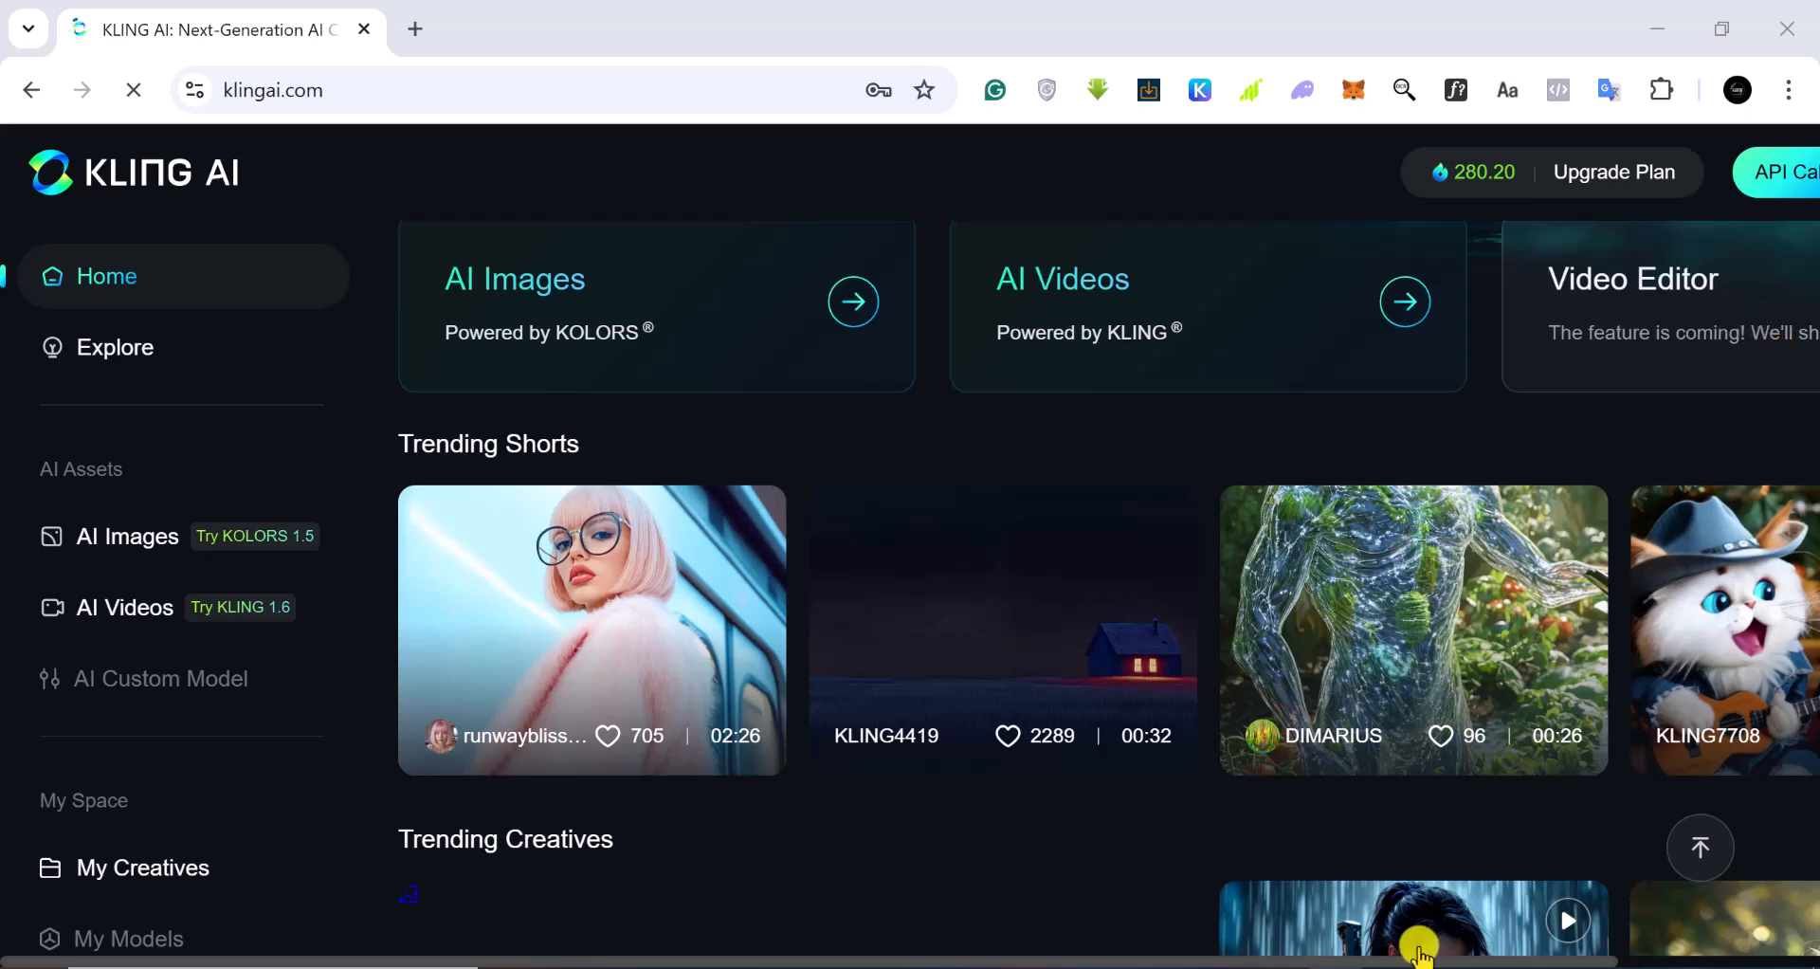
# Open the AI Videos creation page and choose KLING 1.6 as the video model
pyautogui.click(1680, 960)
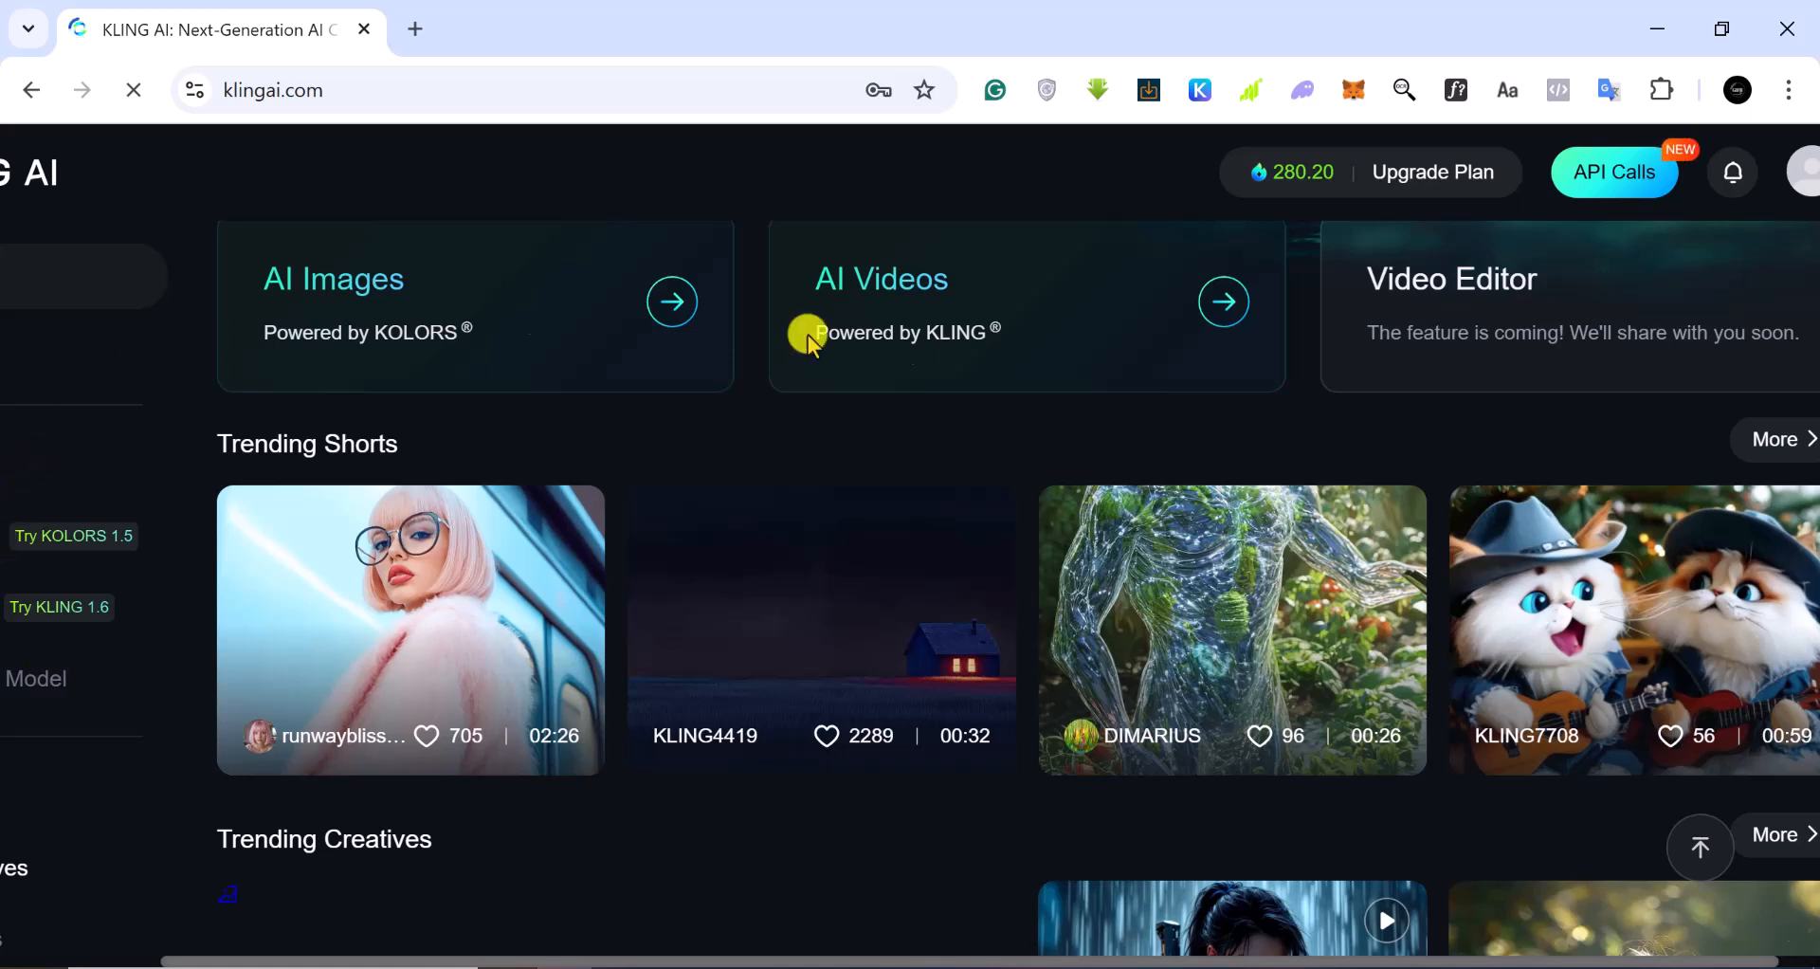
pyautogui.click(941, 308)
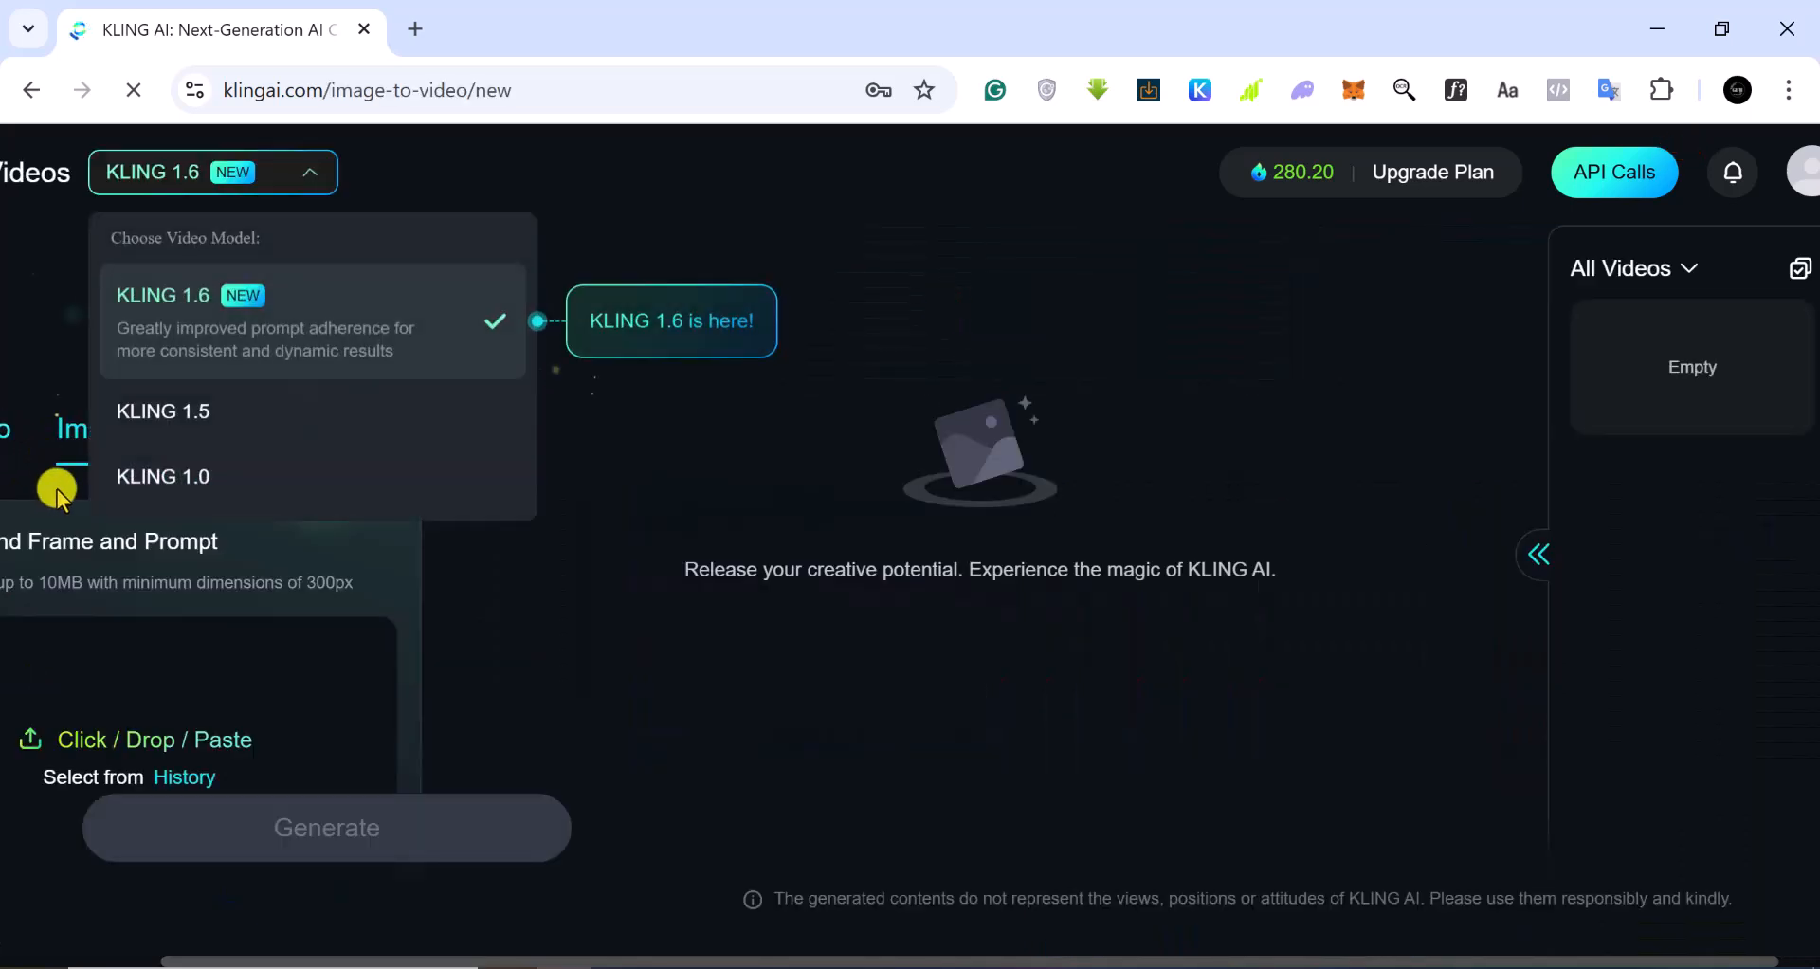
pyautogui.click(310, 176)
pyautogui.click(310, 176)
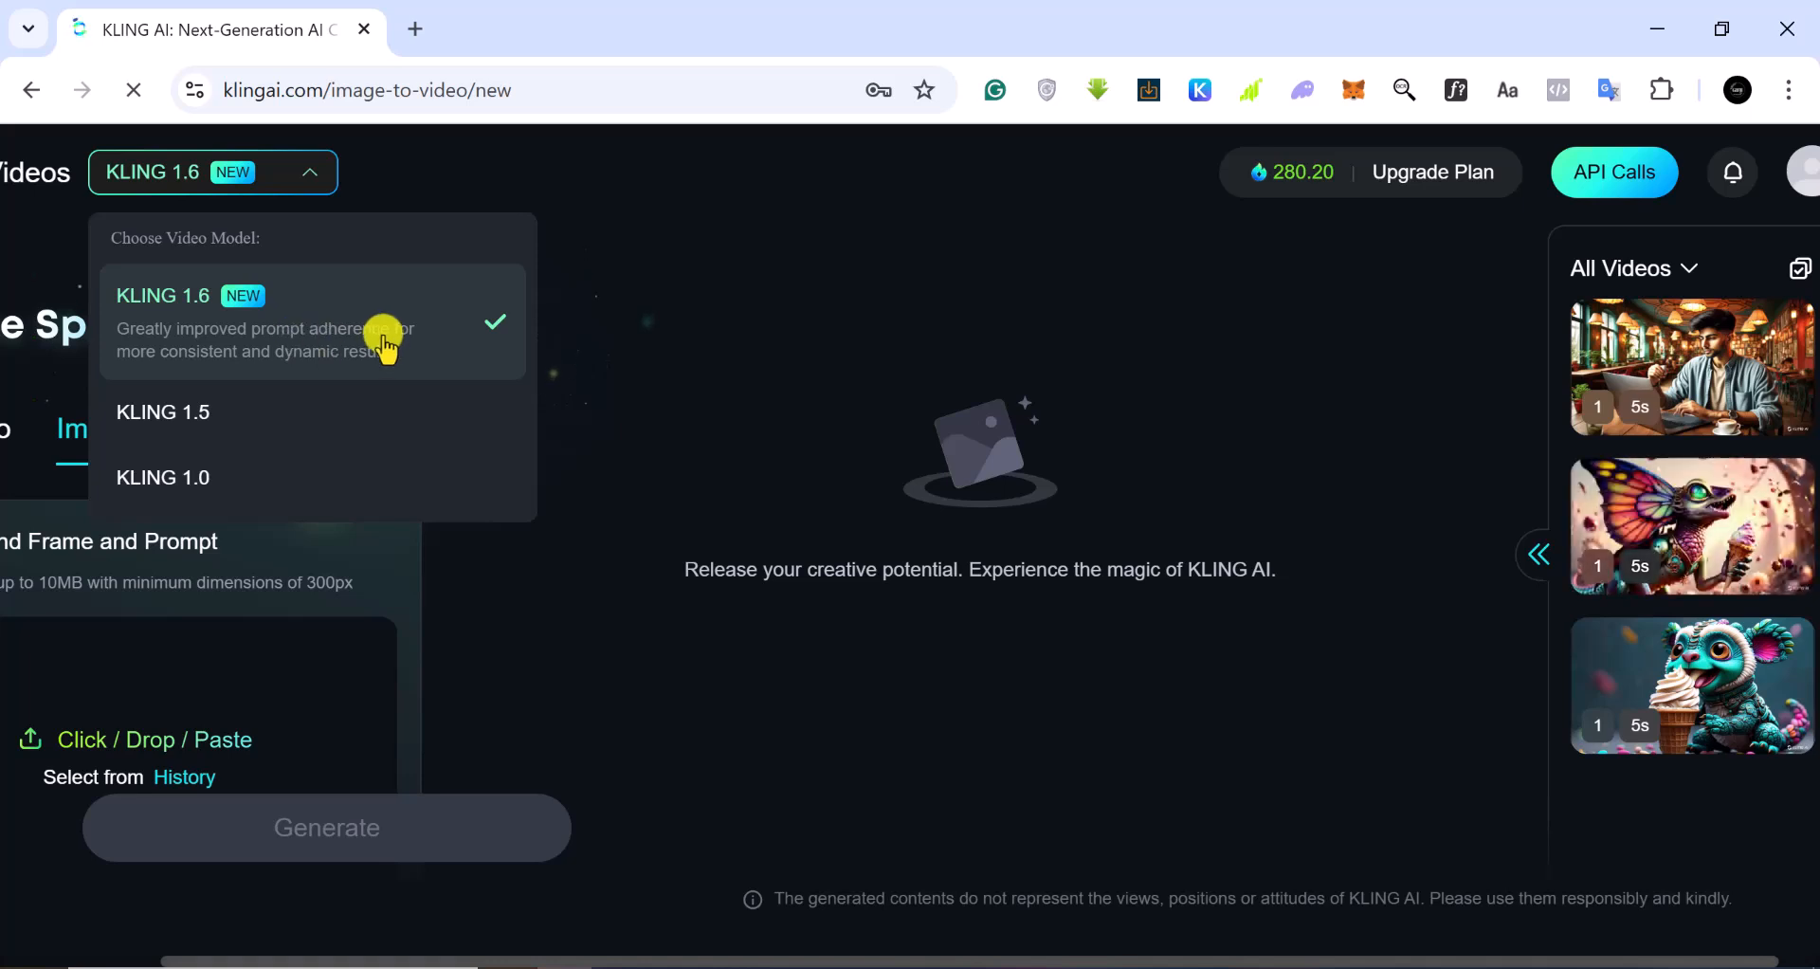
pyautogui.click(485, 332)
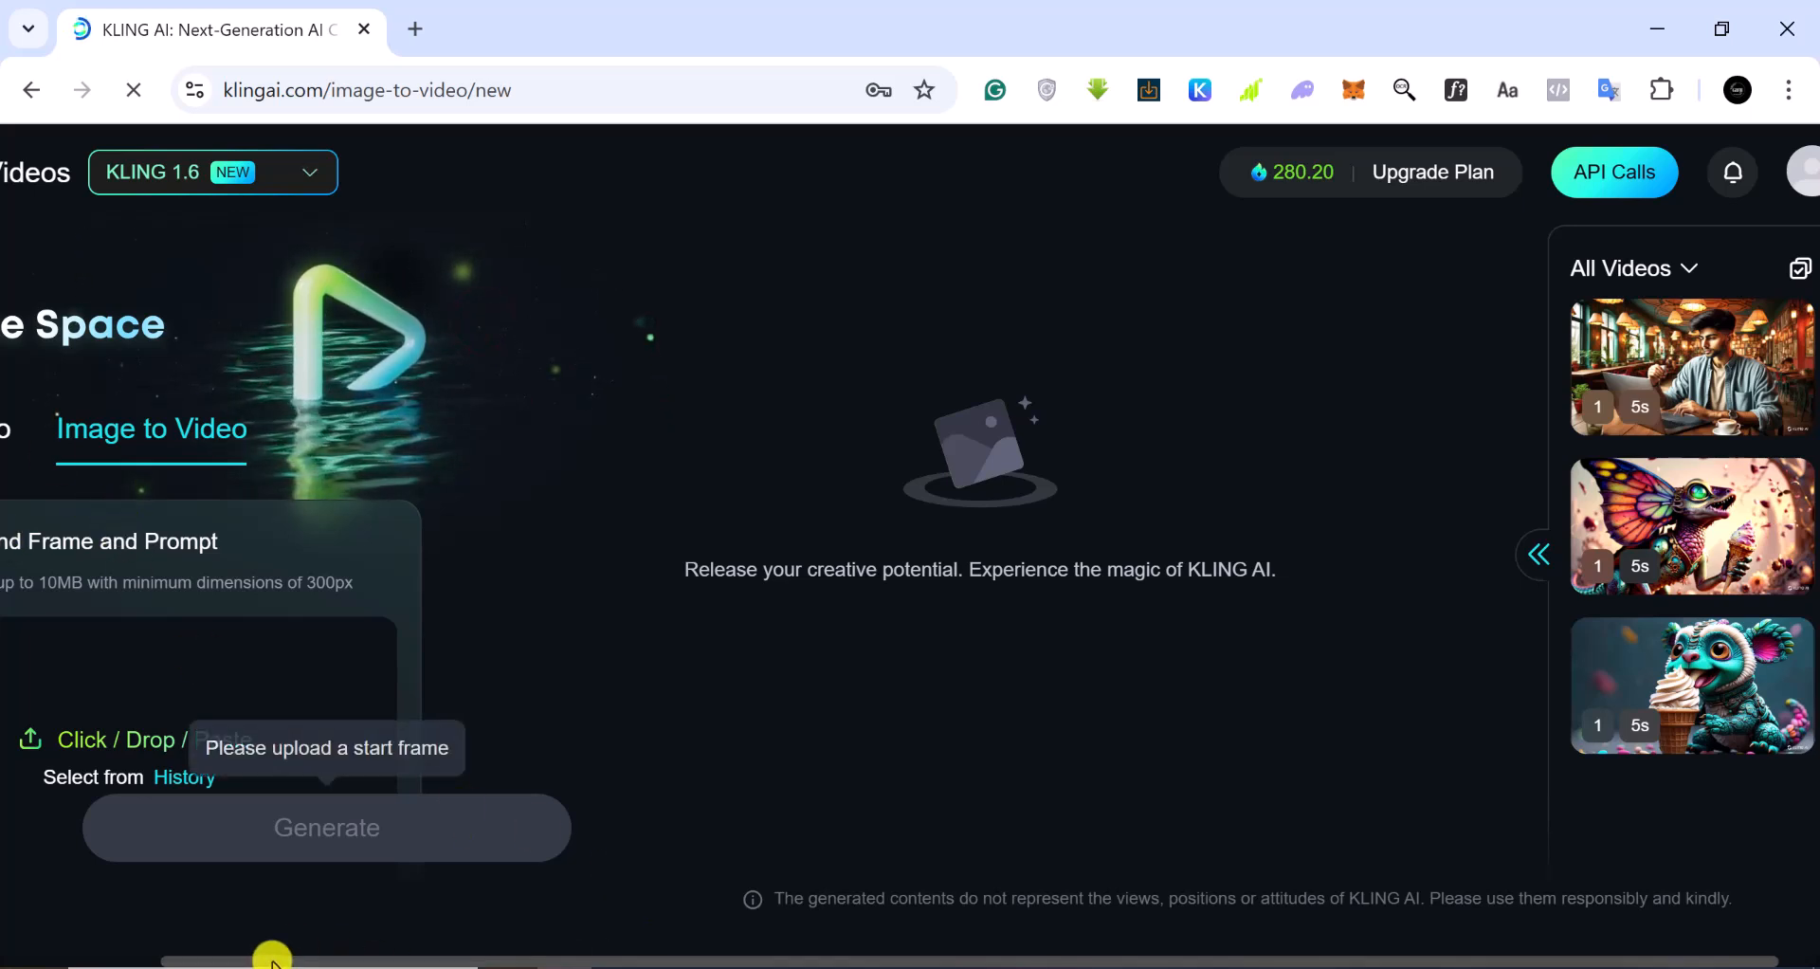
# Examine the Image to Video options: start/end frame, prompt, Motion Brush, mode, duration, Camera Movement and Negative Prompt
pyautogui.moveTo(242, 960); pyautogui.dragTo(66, 952)
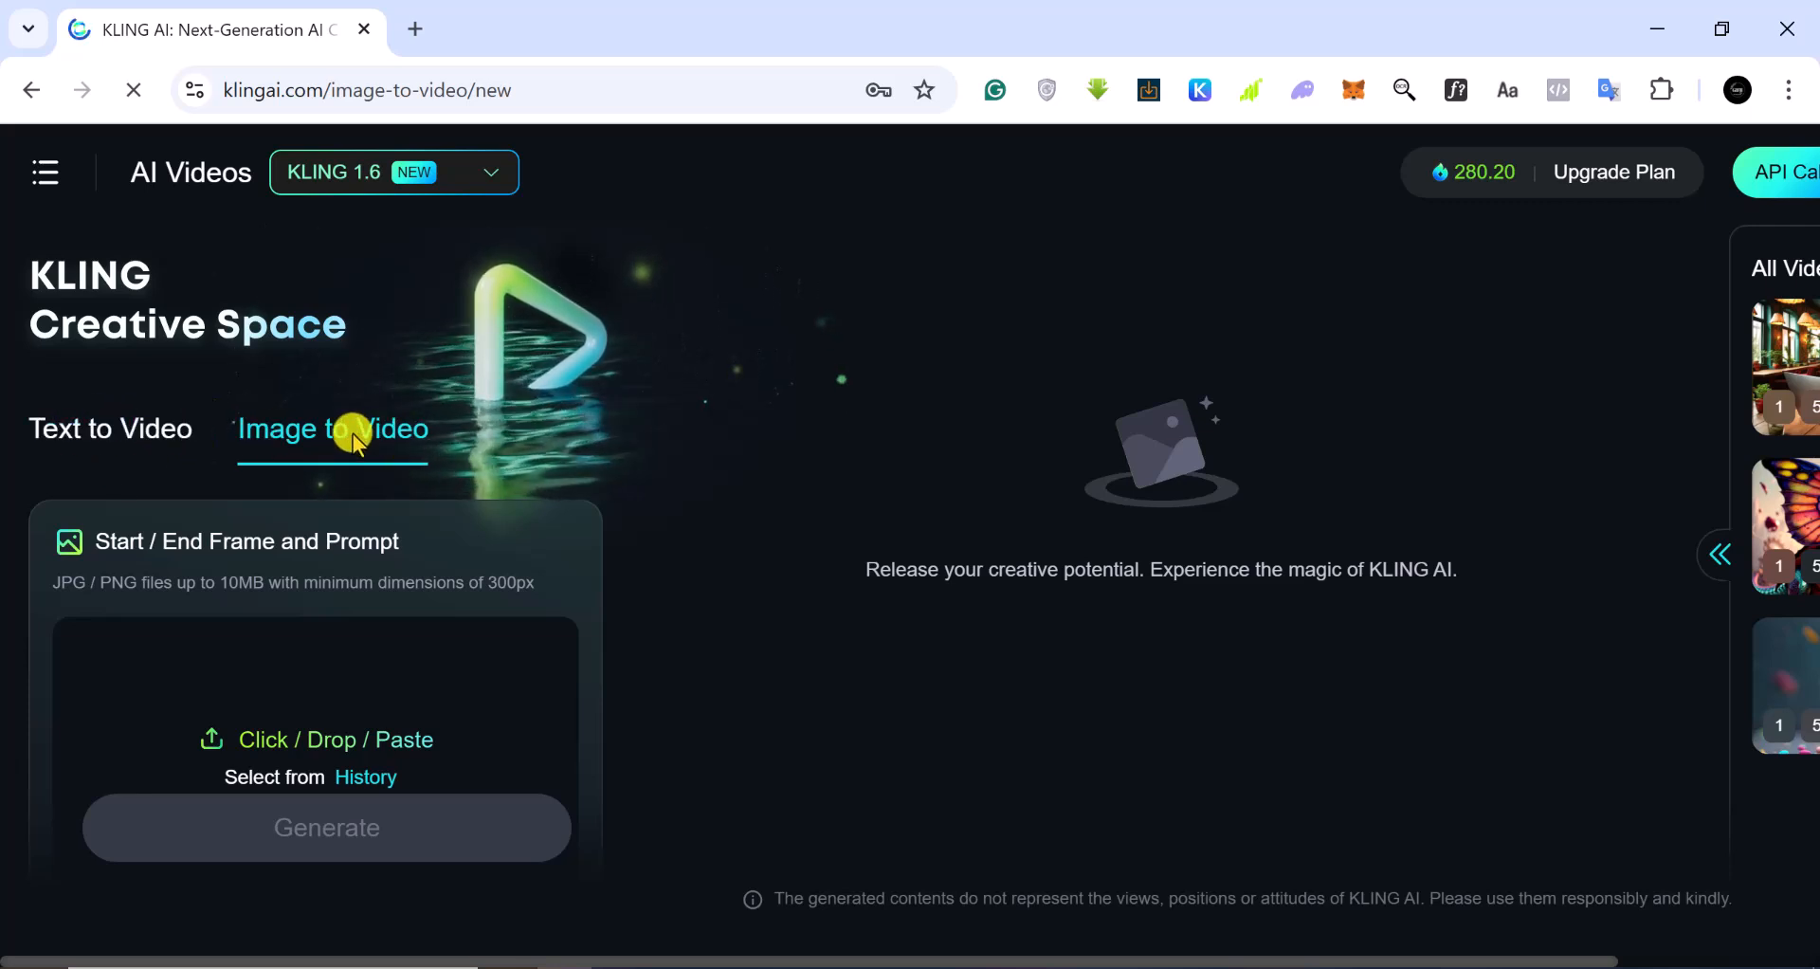
pyautogui.scroll(-2, 335, 606)
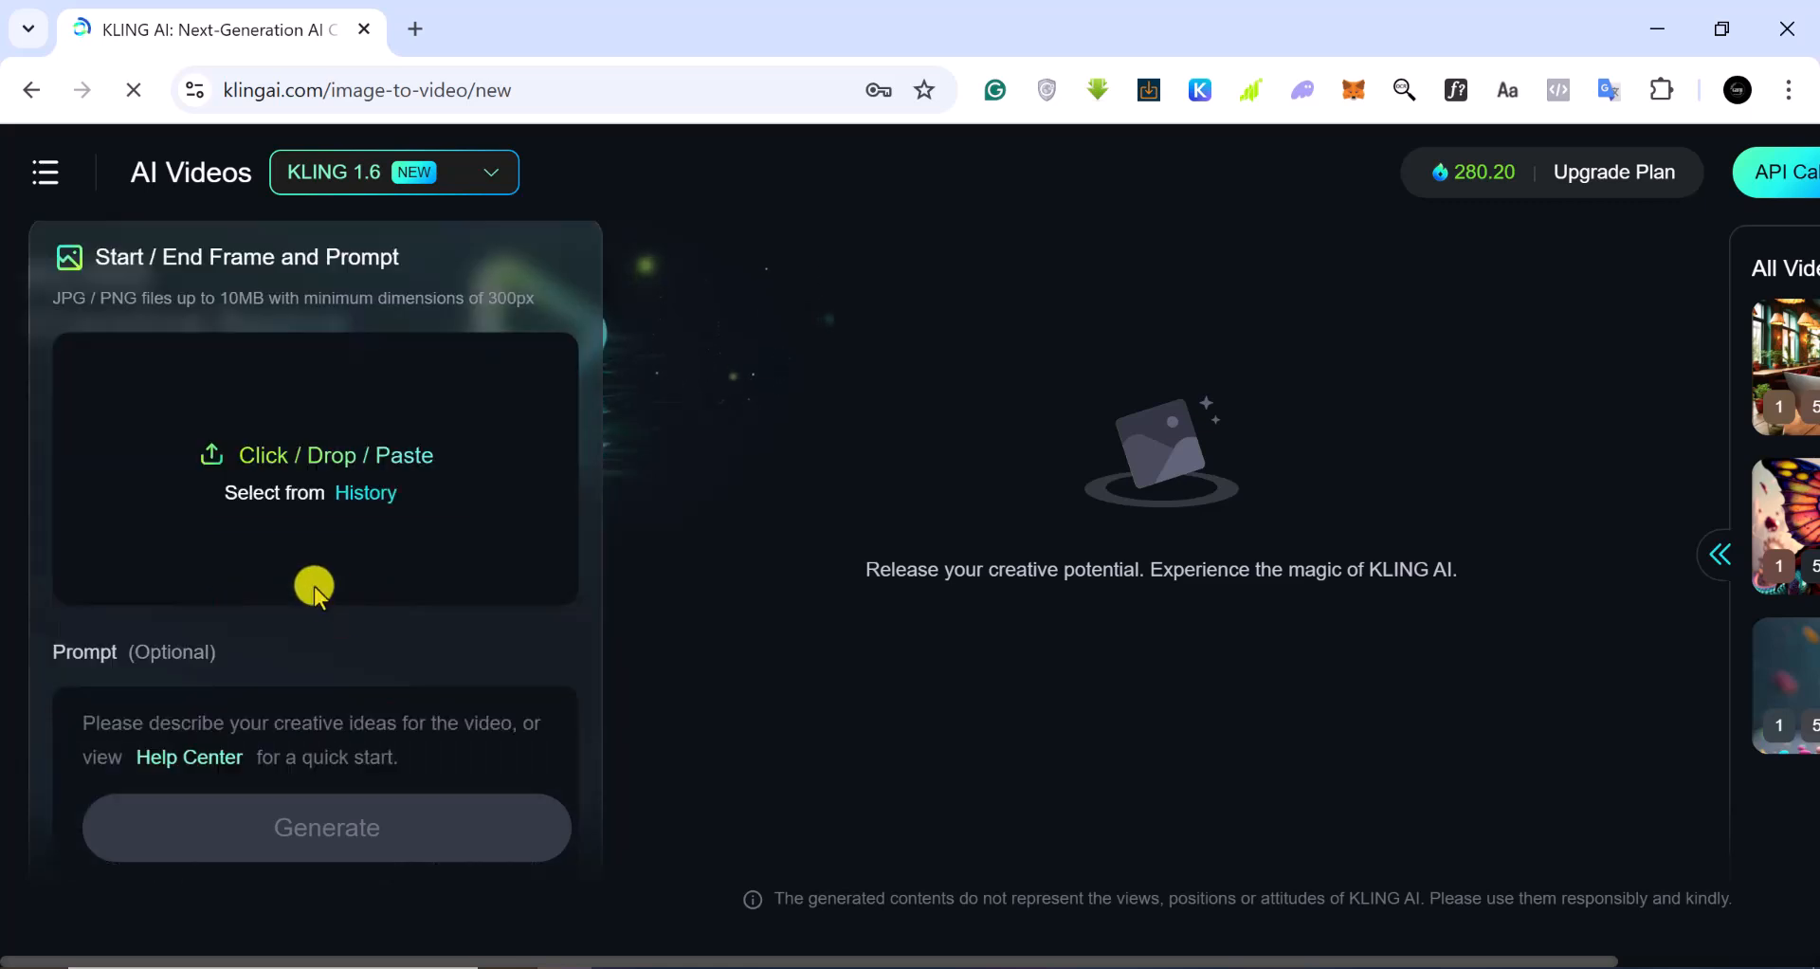
pyautogui.scroll(2, 313, 586)
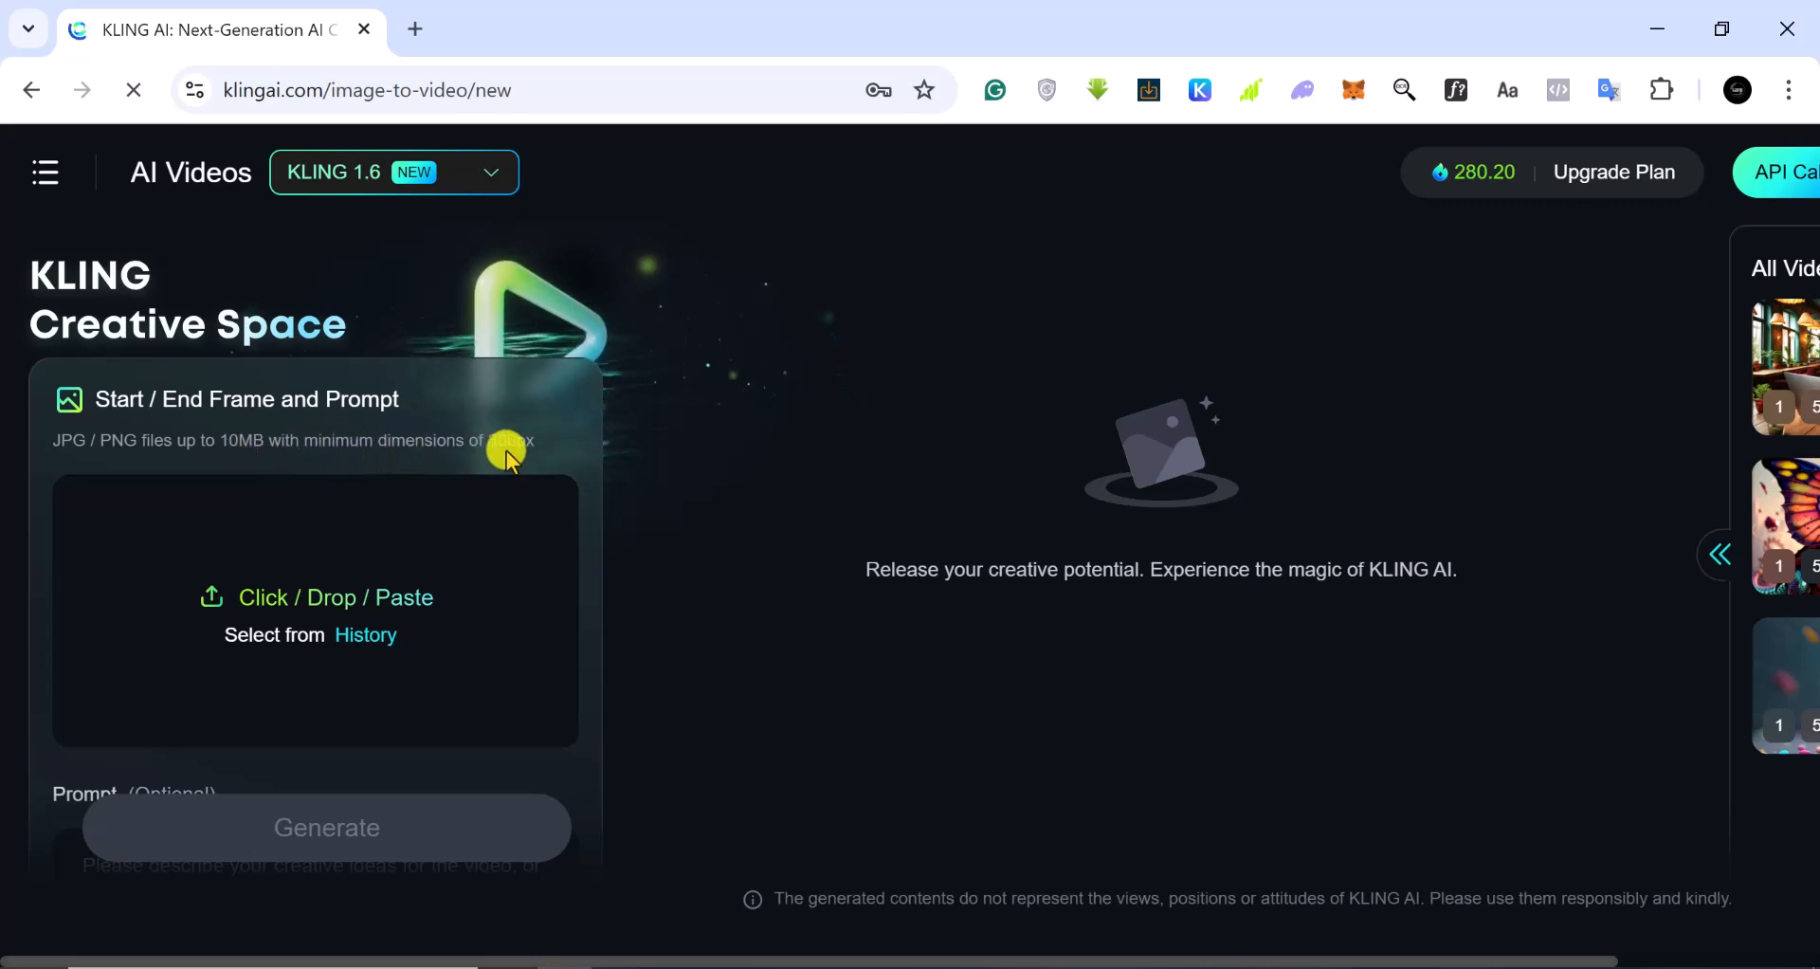
pyautogui.scroll(-3, 440, 552)
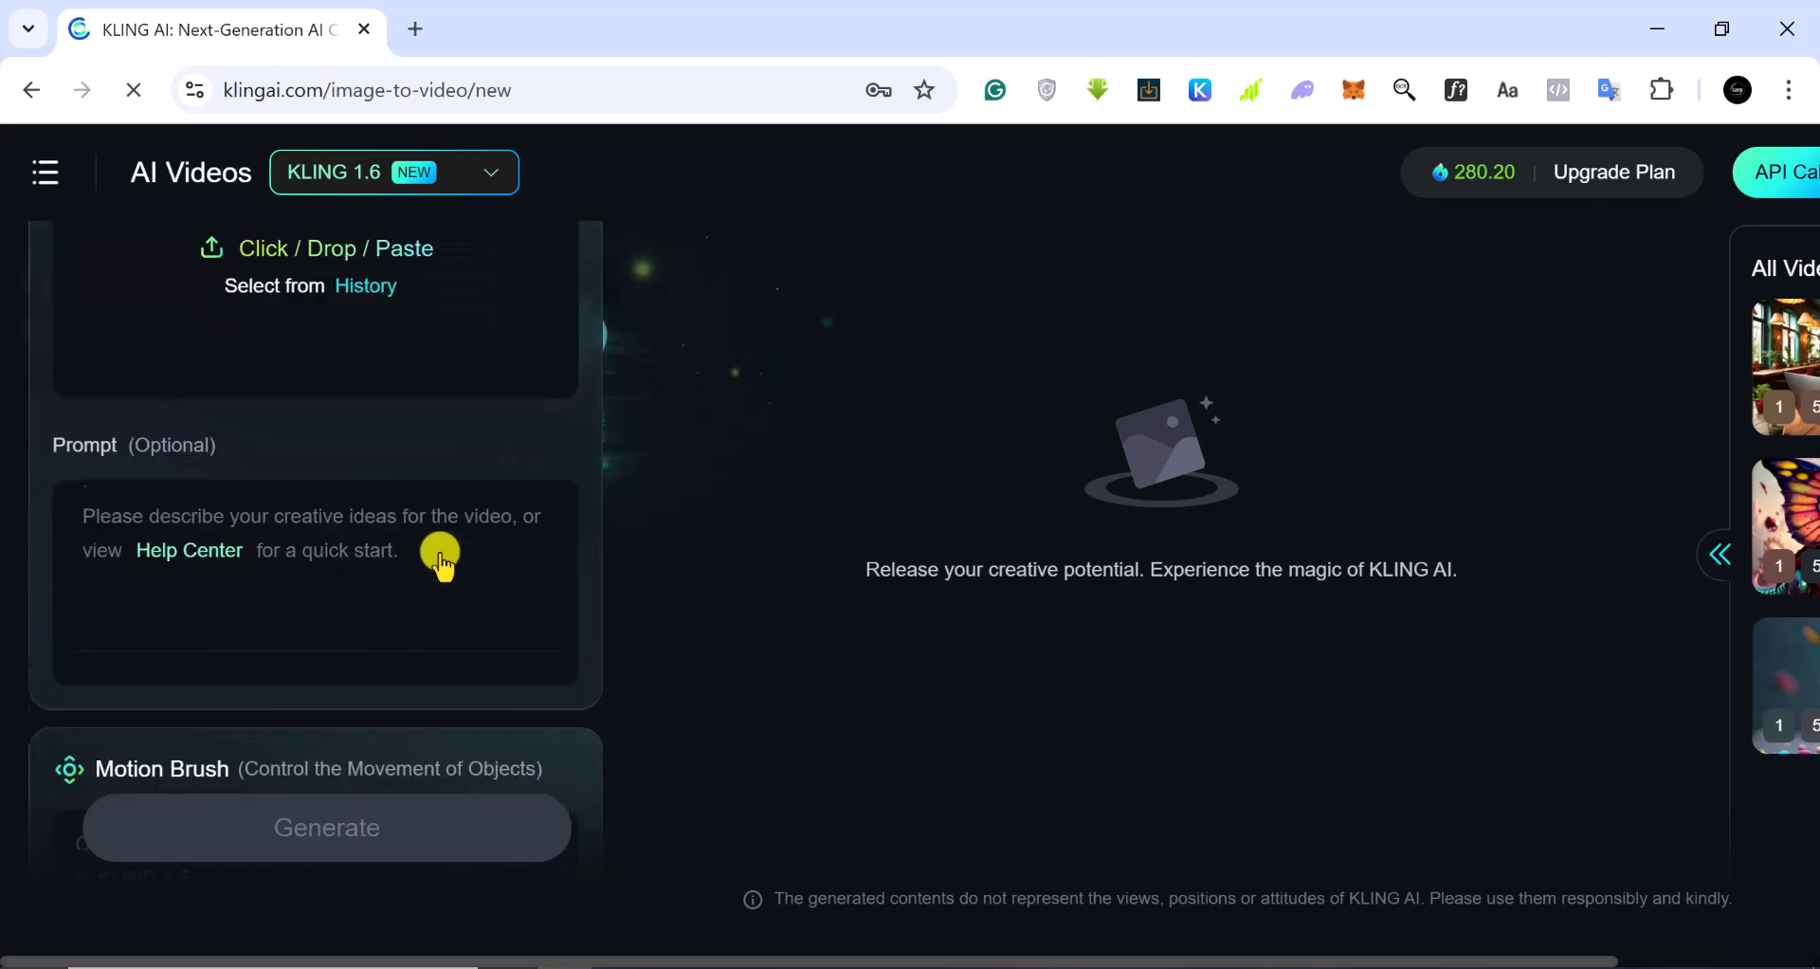
pyautogui.scroll(1, 440, 552)
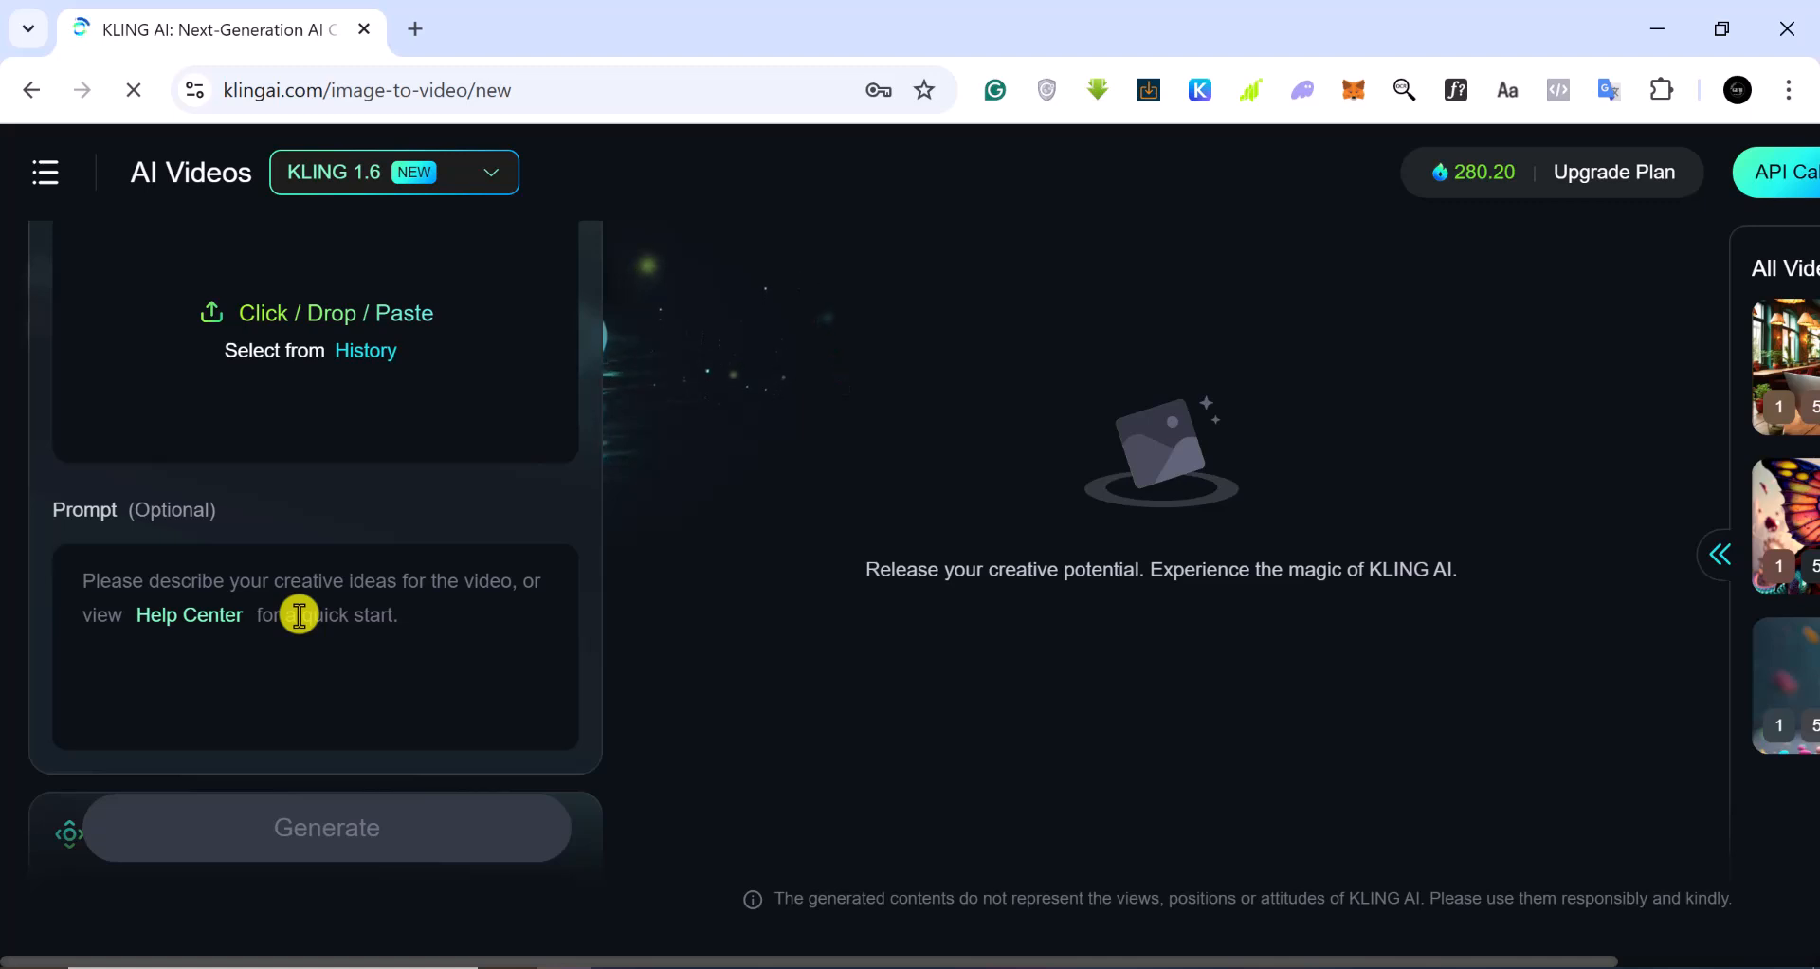
pyautogui.scroll(-4, 313, 608)
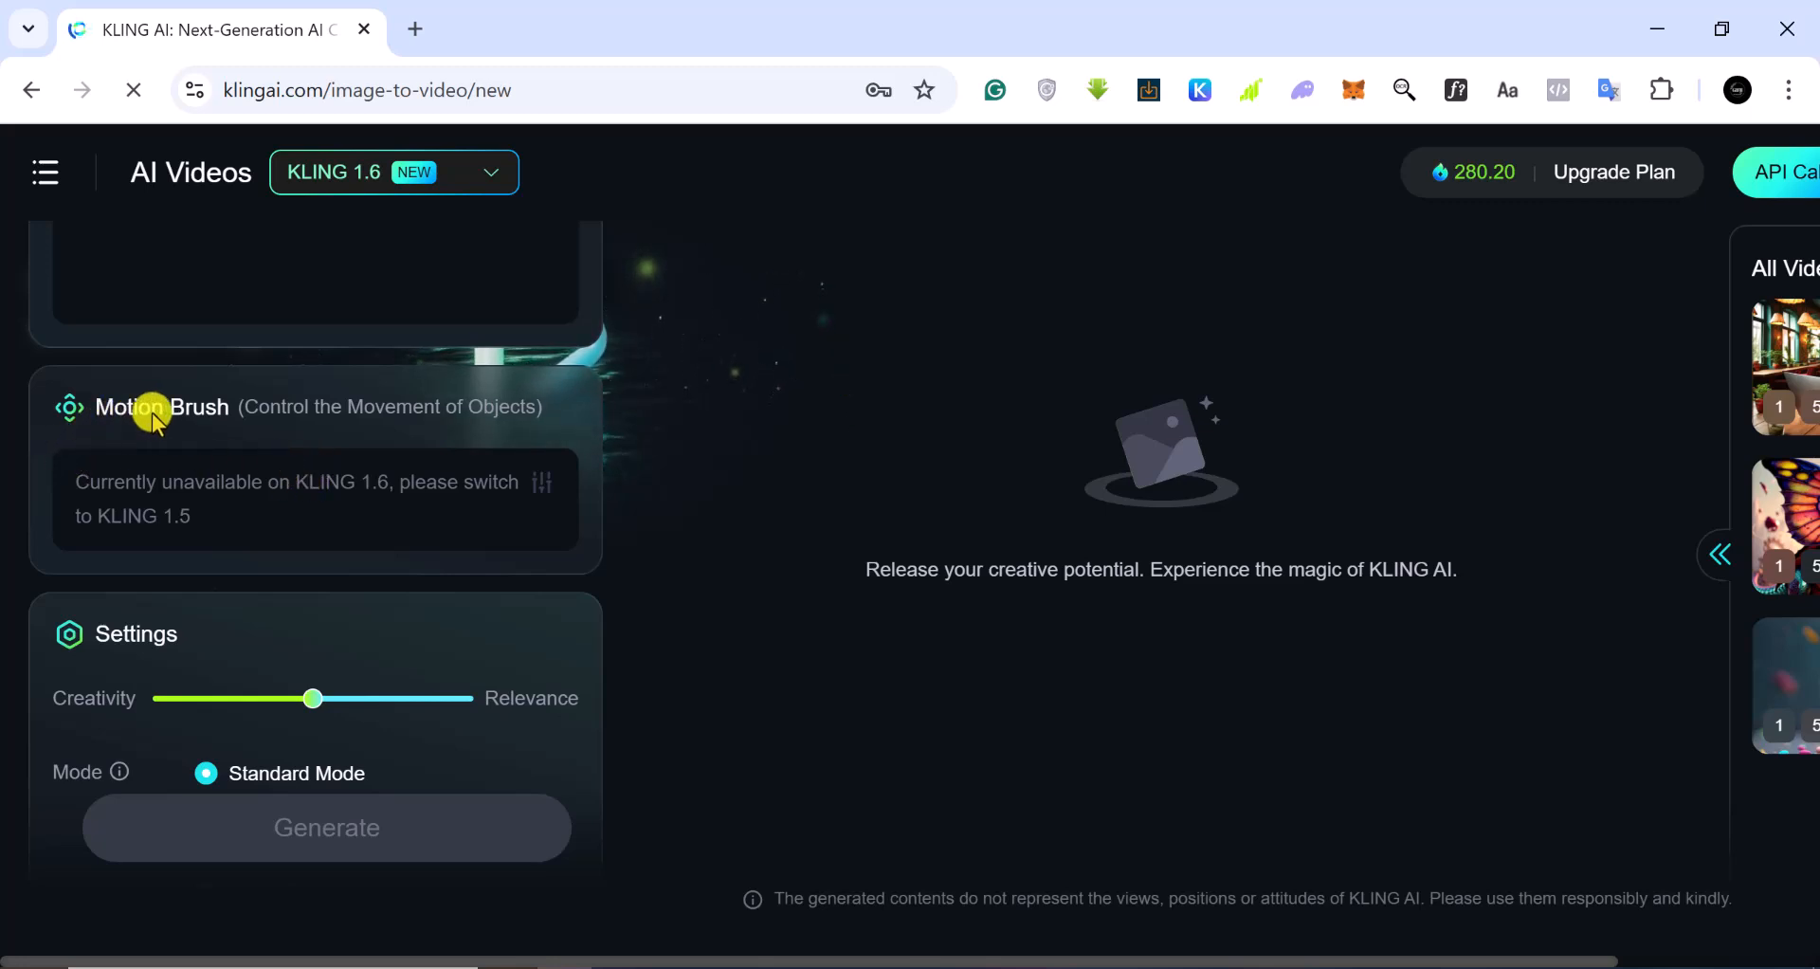
pyautogui.scroll(-3, 274, 458)
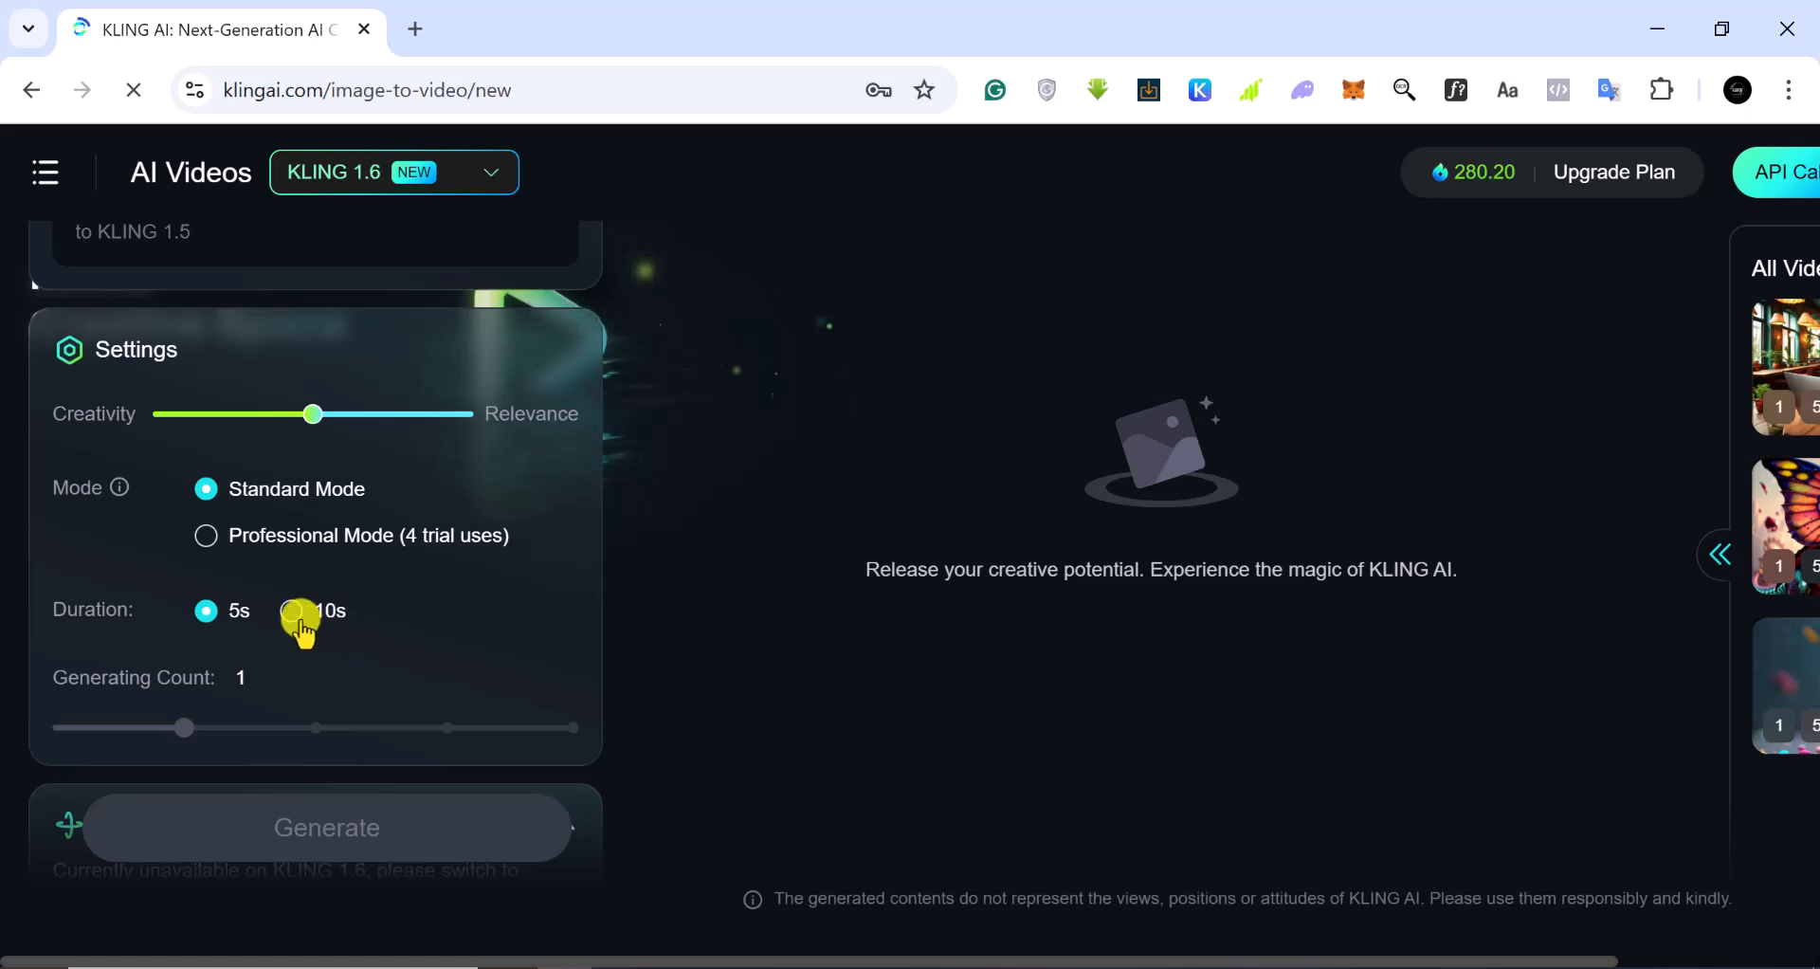
pyautogui.scroll(-5, 243, 623)
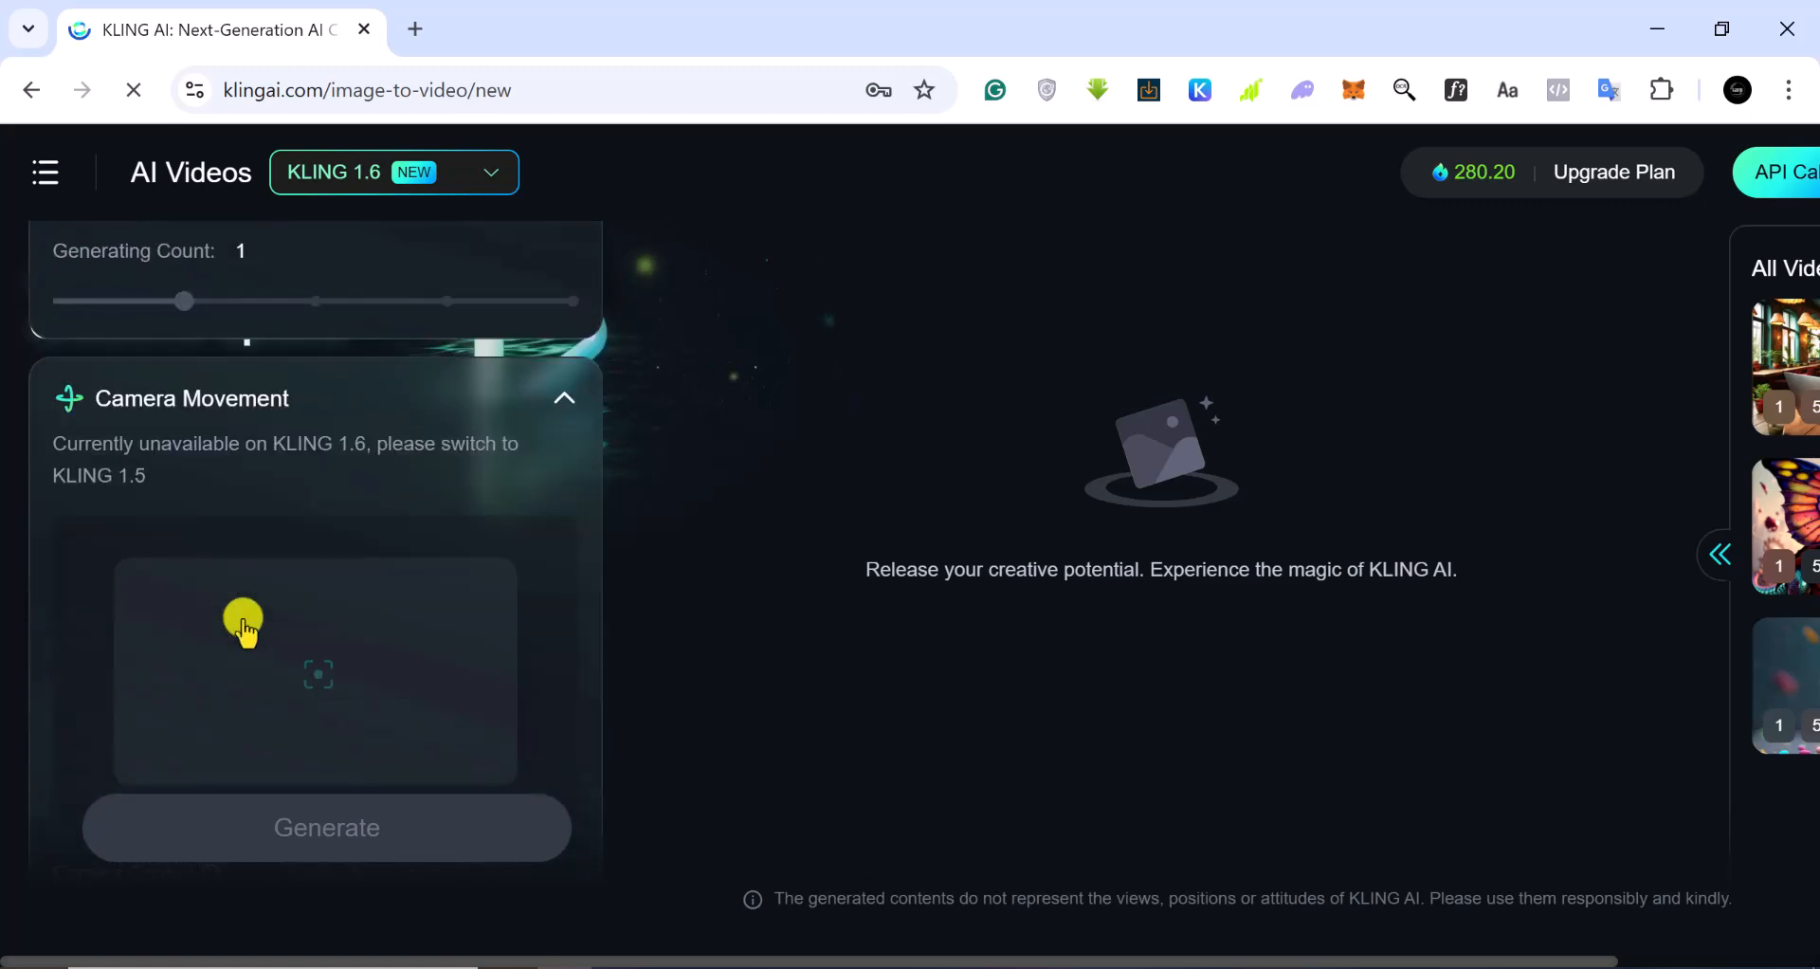
pyautogui.scroll(-2, 243, 621)
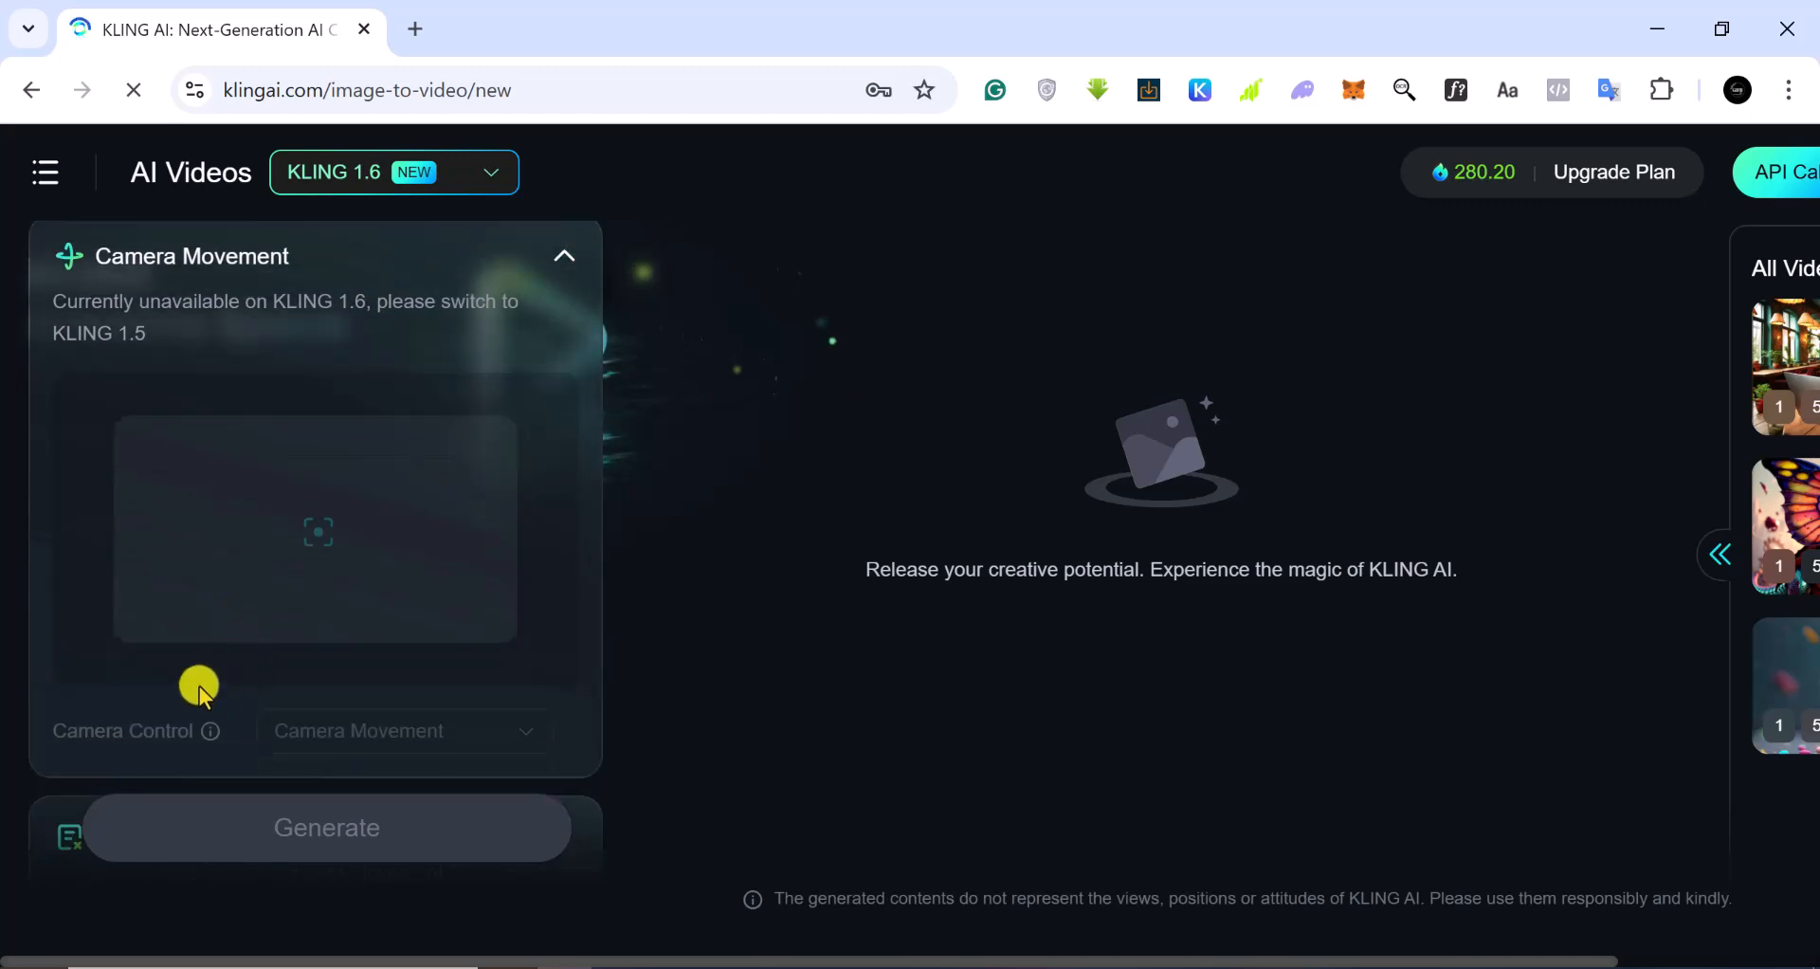
pyautogui.scroll(-4, 241, 679)
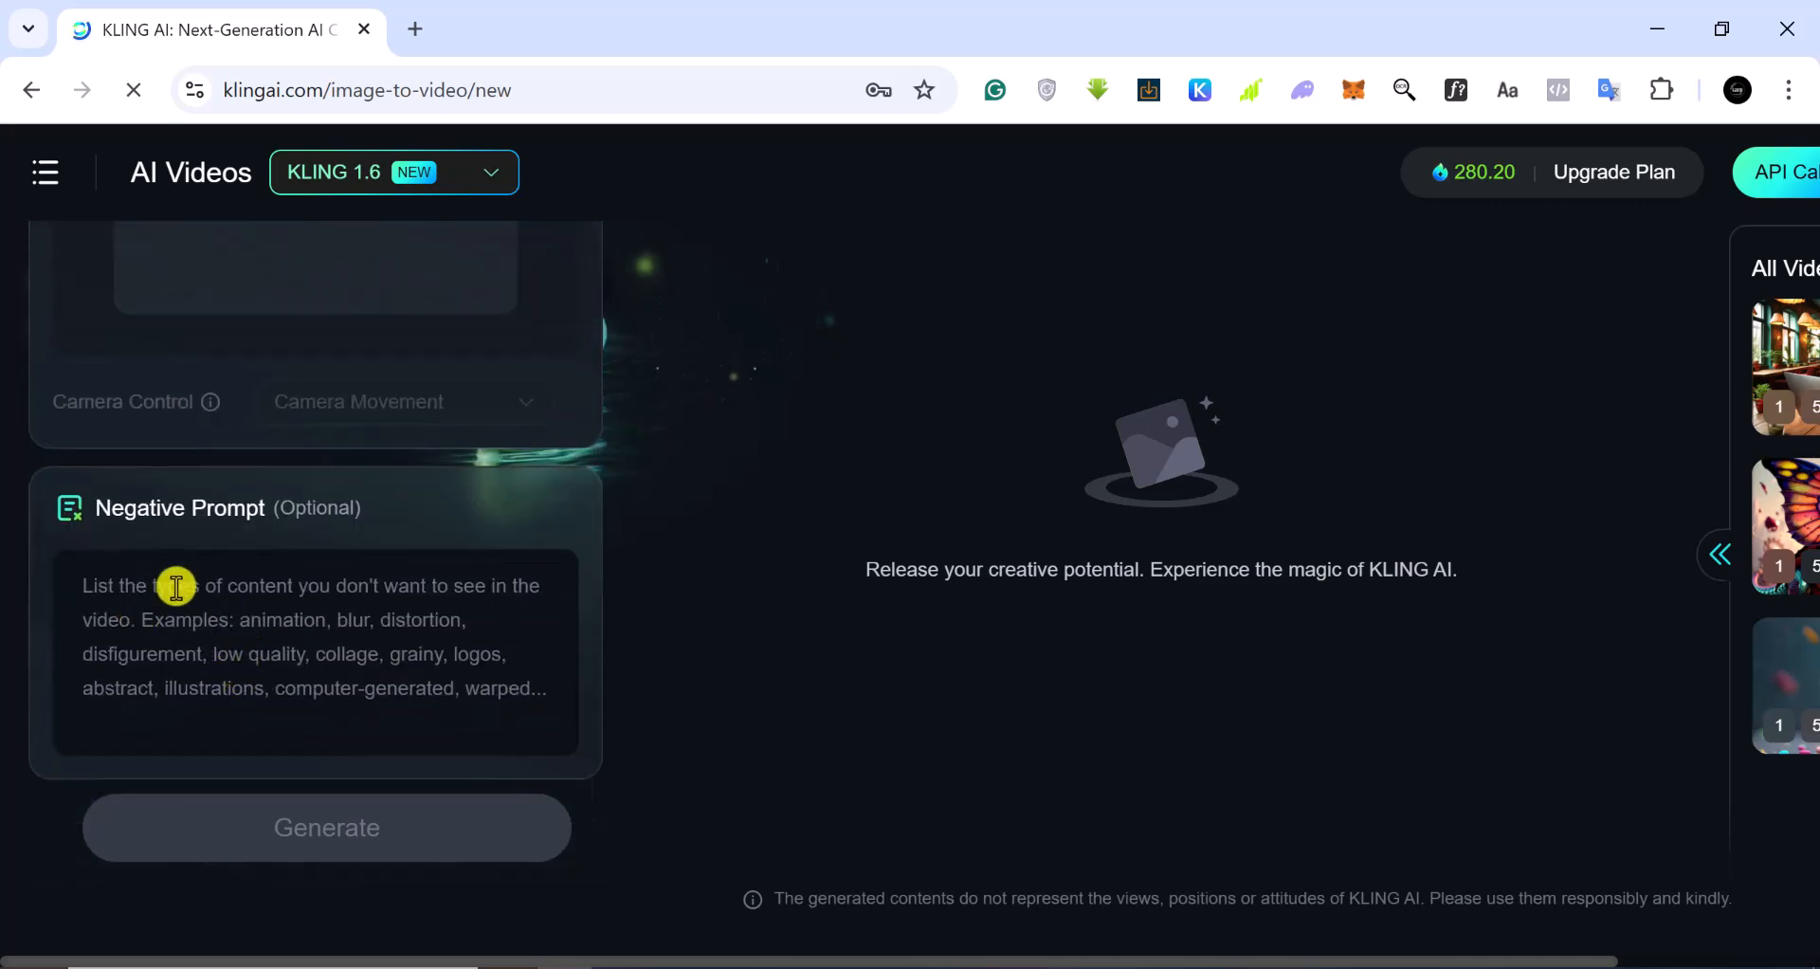
pyautogui.scroll(10, 176, 586)
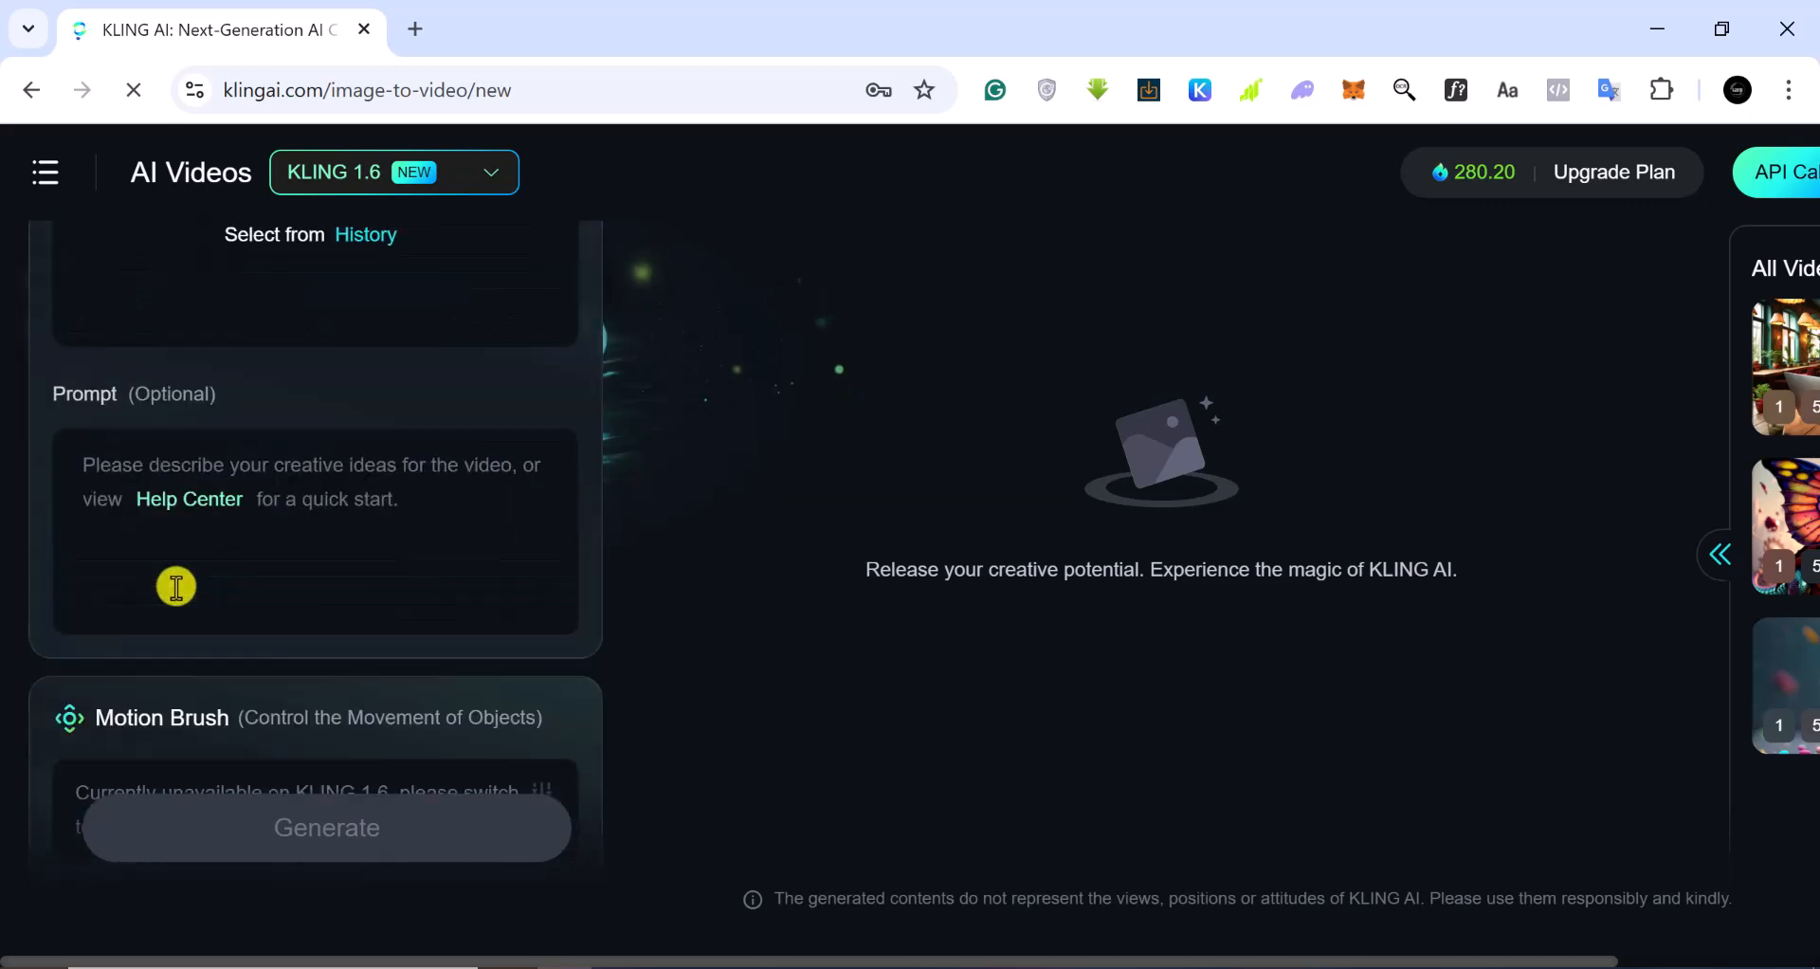
pyautogui.scroll(-8, 176, 586)
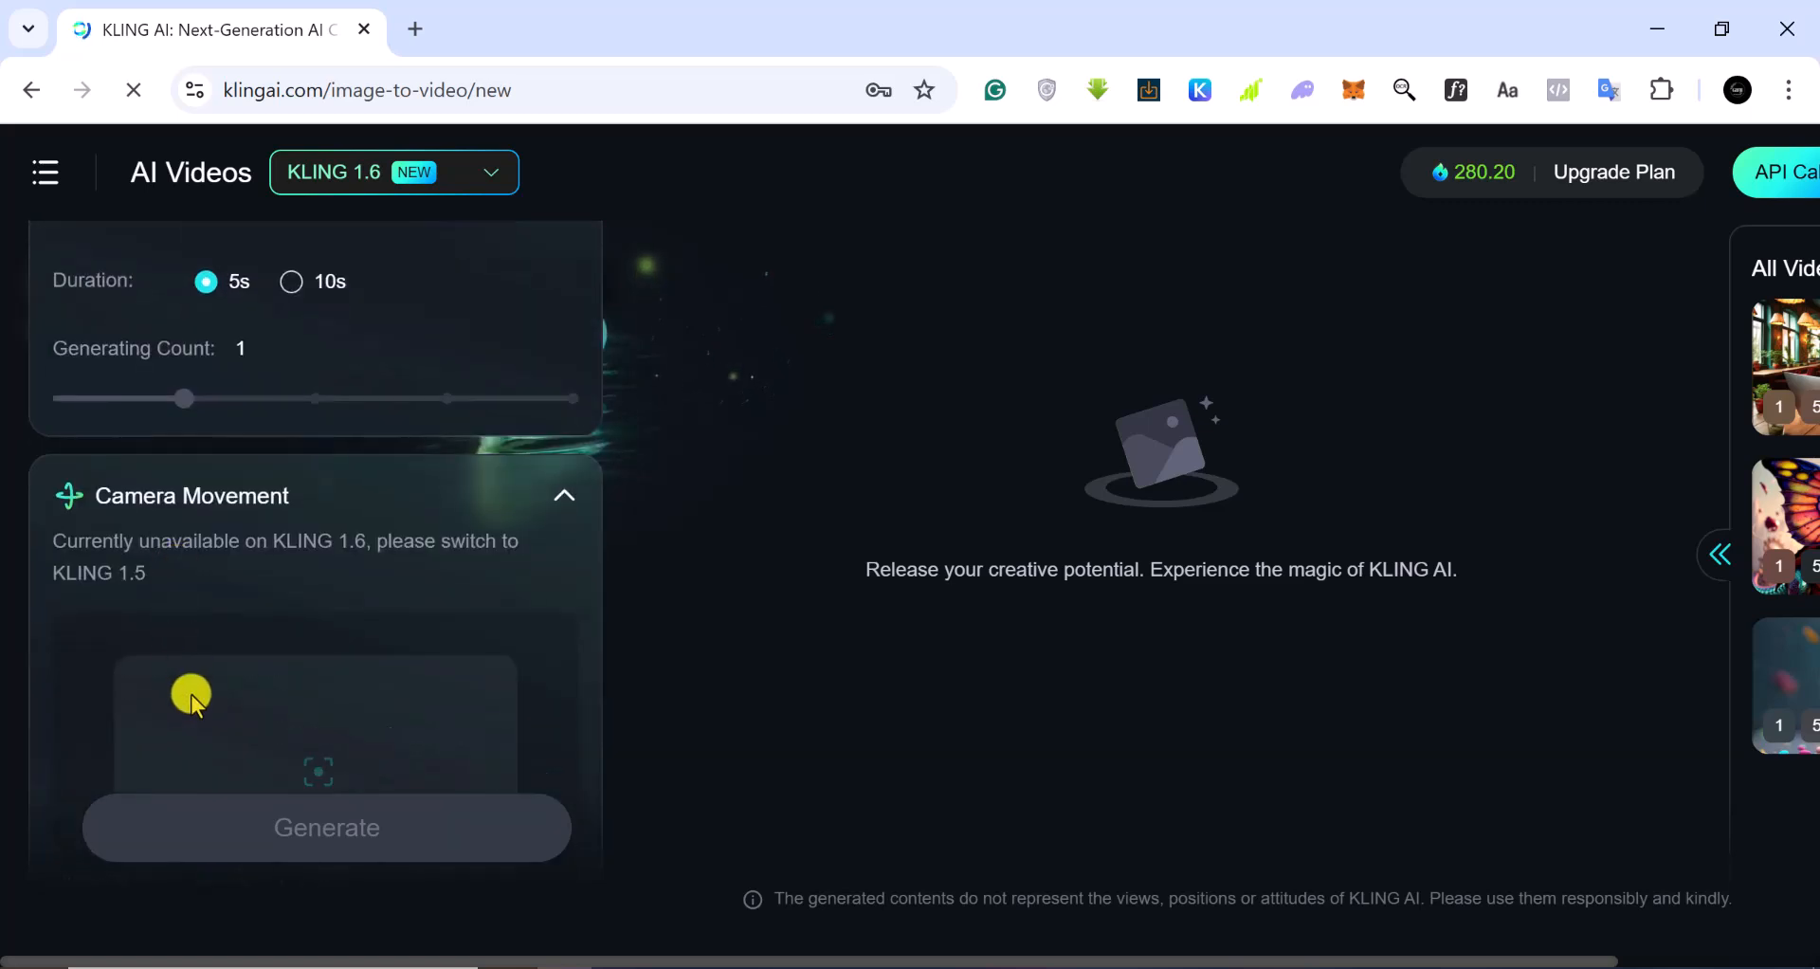
pyautogui.scroll(-2, 195, 669)
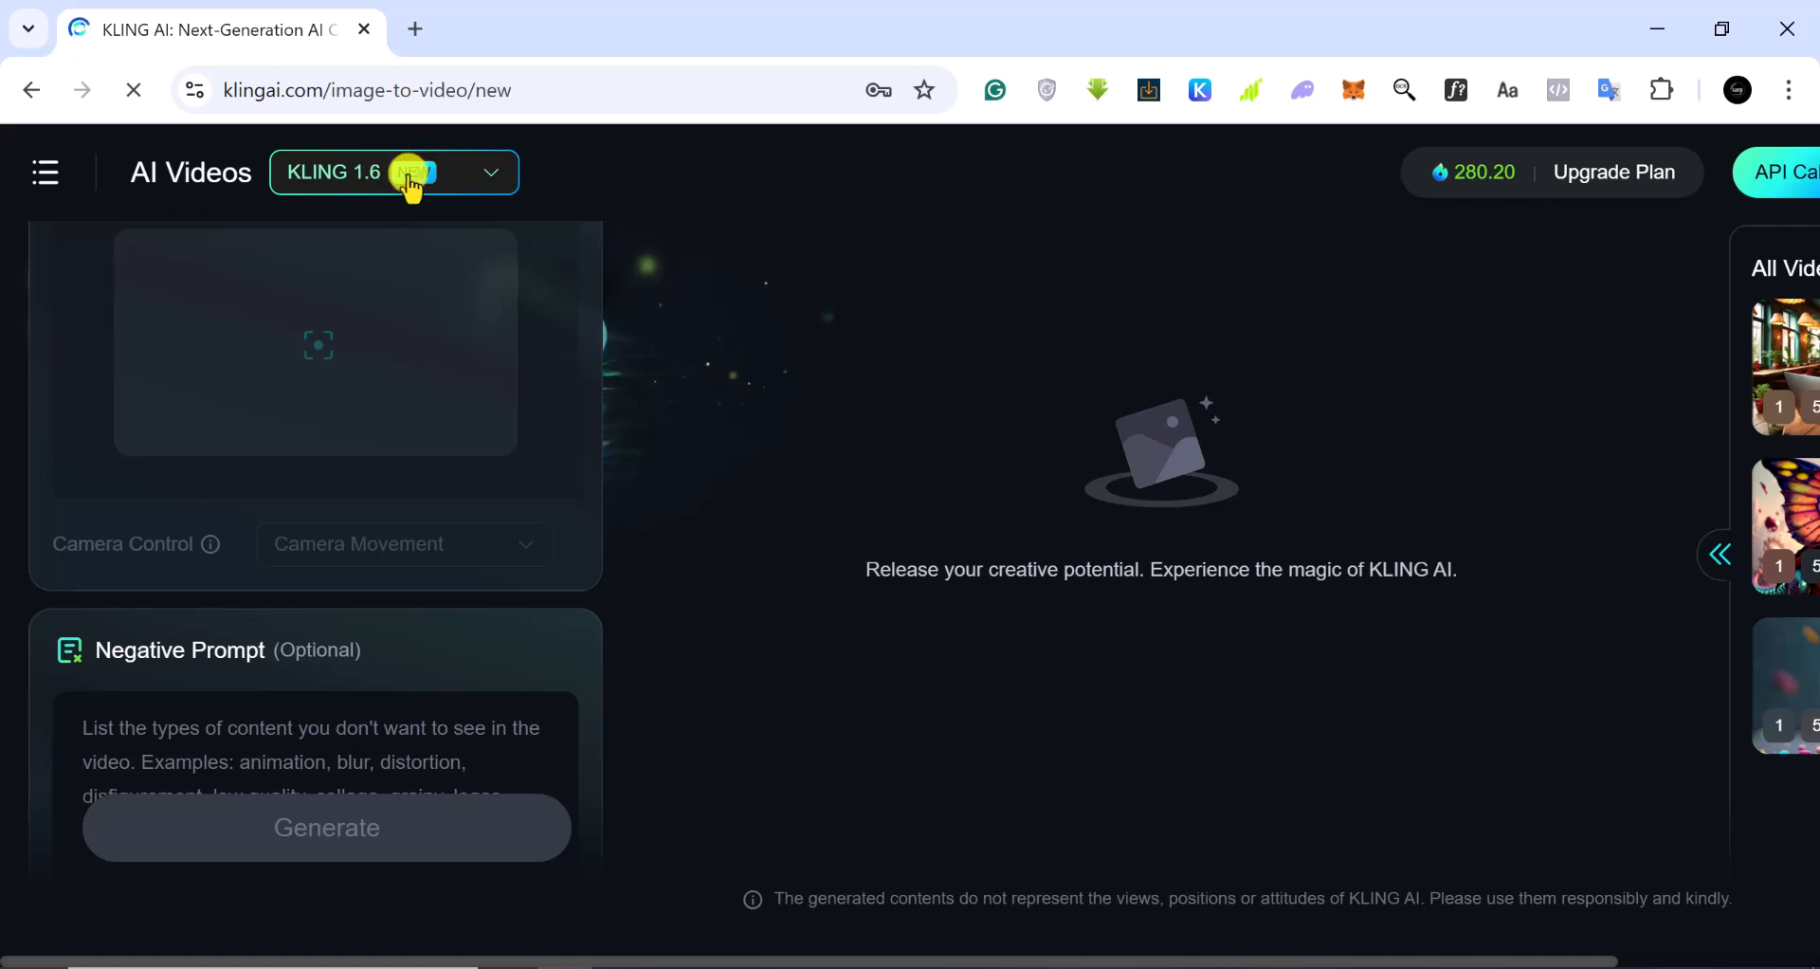
# Switch the video model to KLING 1.5 and set the generation mode to Professional Mode
pyautogui.click(495, 172)
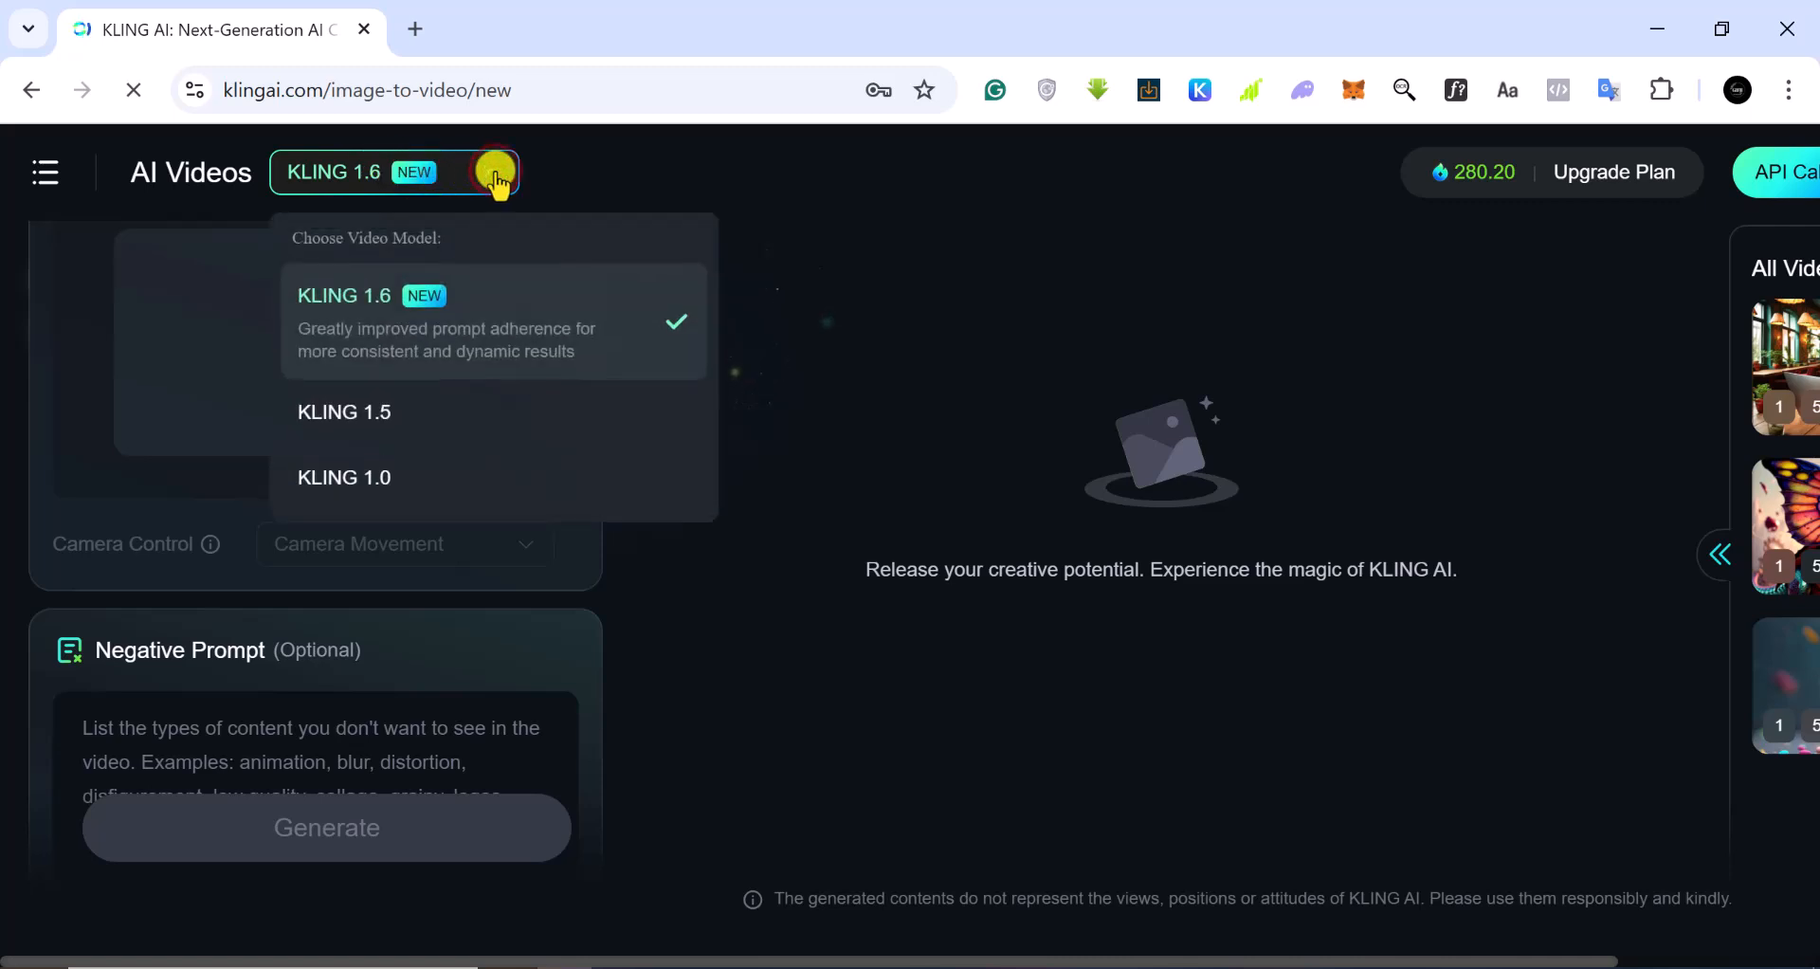
pyautogui.click(463, 414)
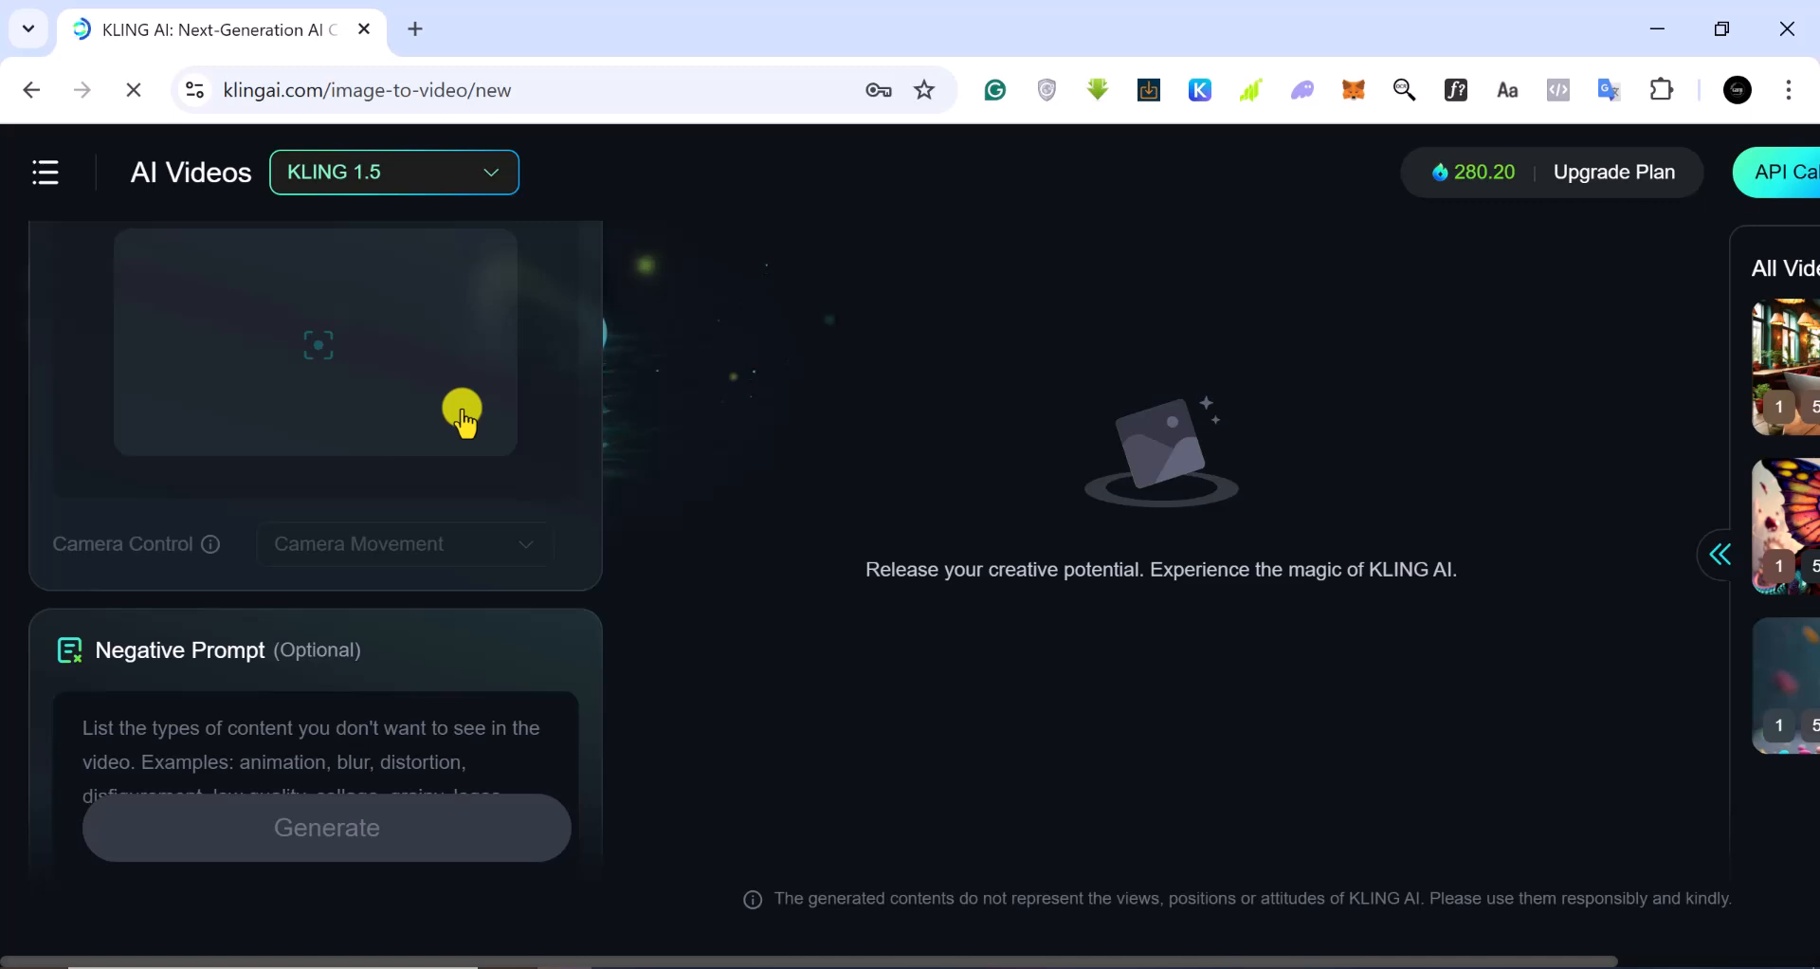
pyautogui.scroll(5, 462, 409)
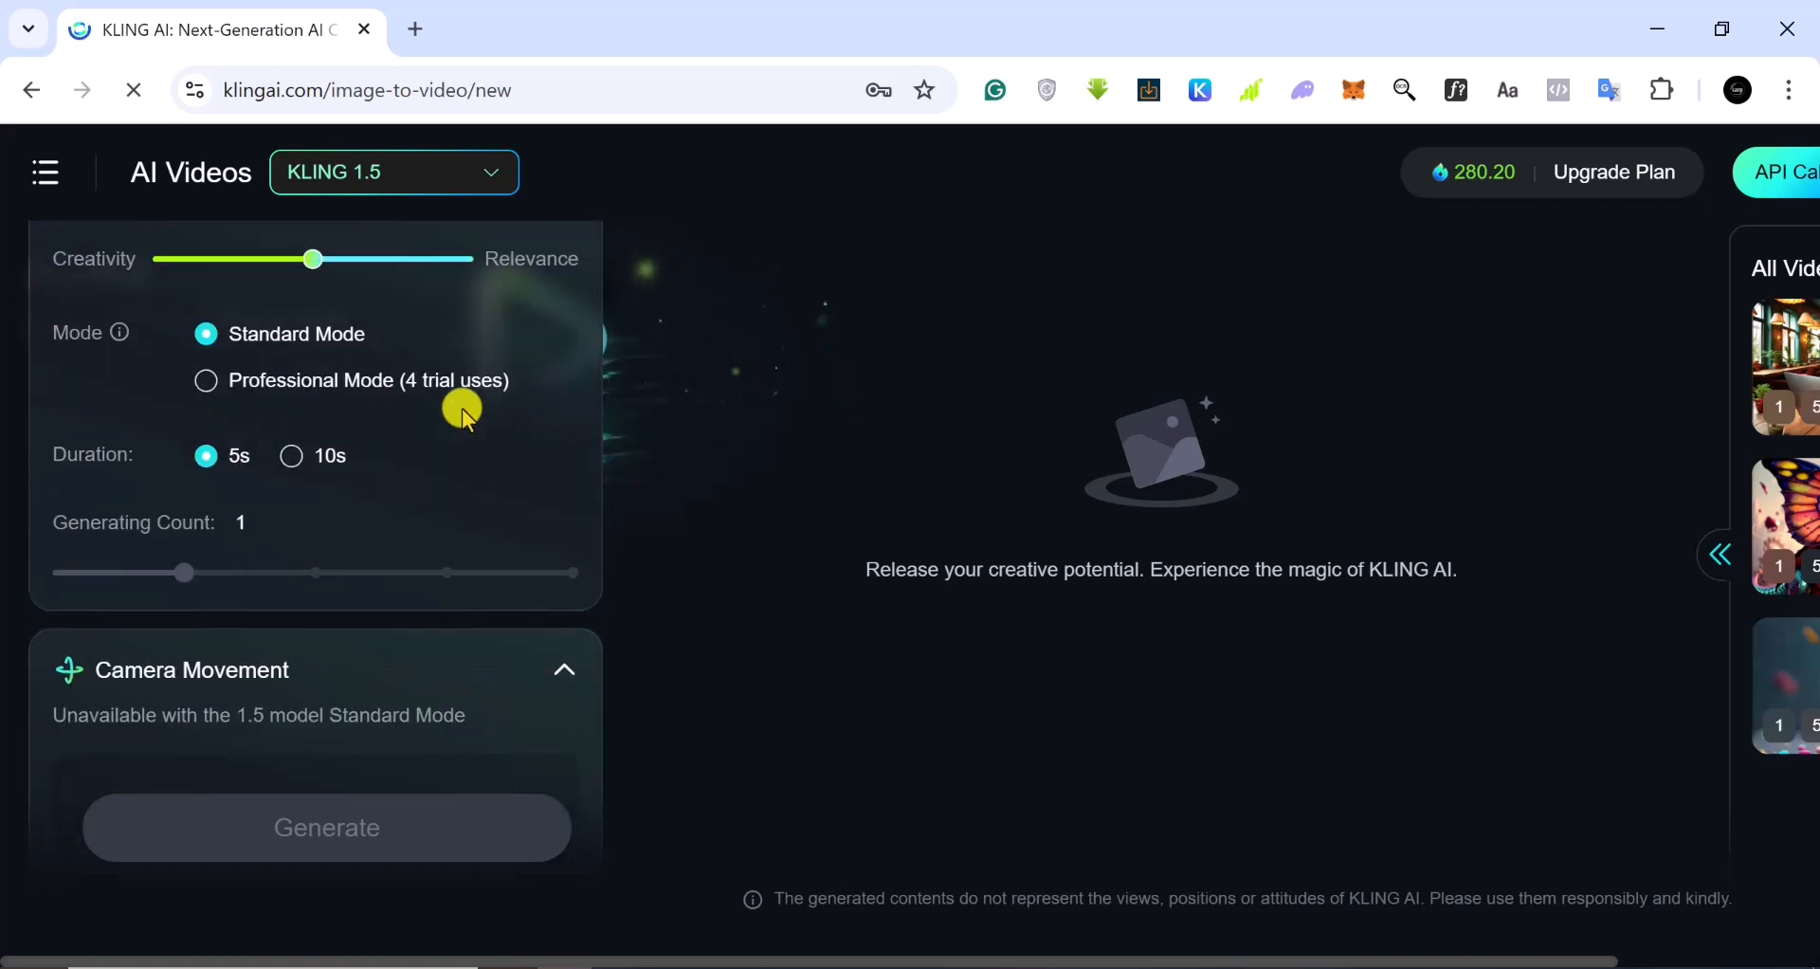
pyautogui.scroll(-3, 463, 414)
pyautogui.scroll(7, 463, 414)
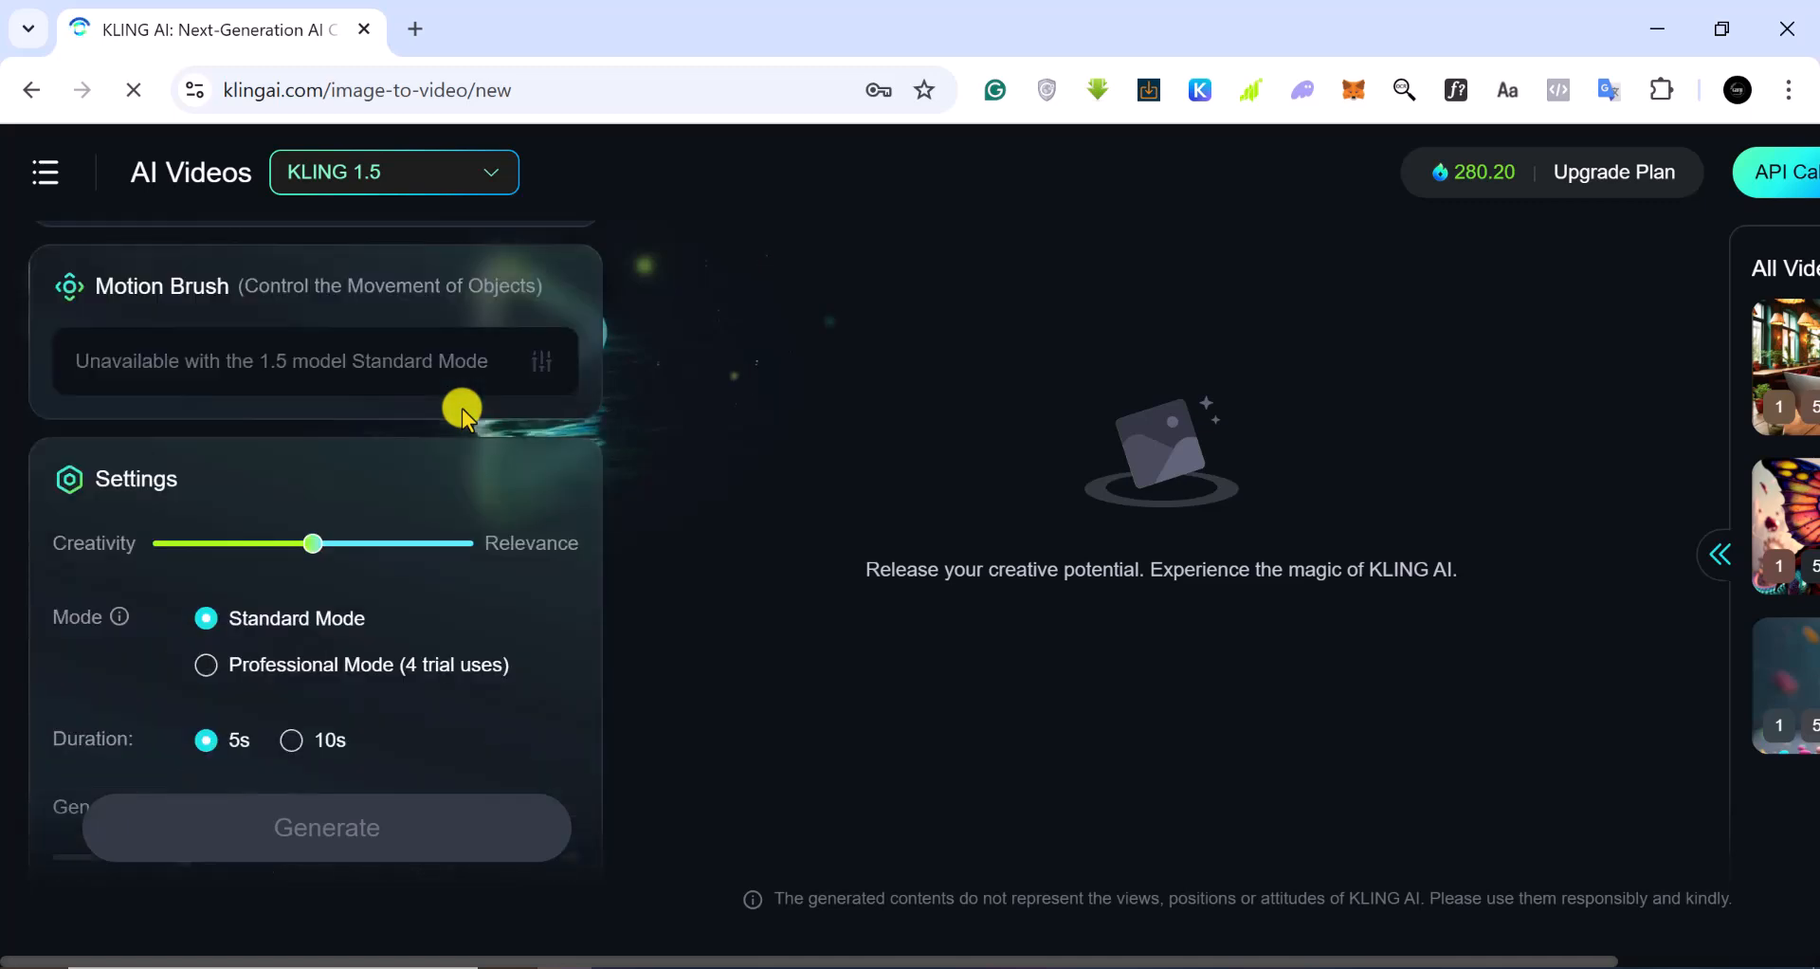
pyautogui.scroll(6, 463, 414)
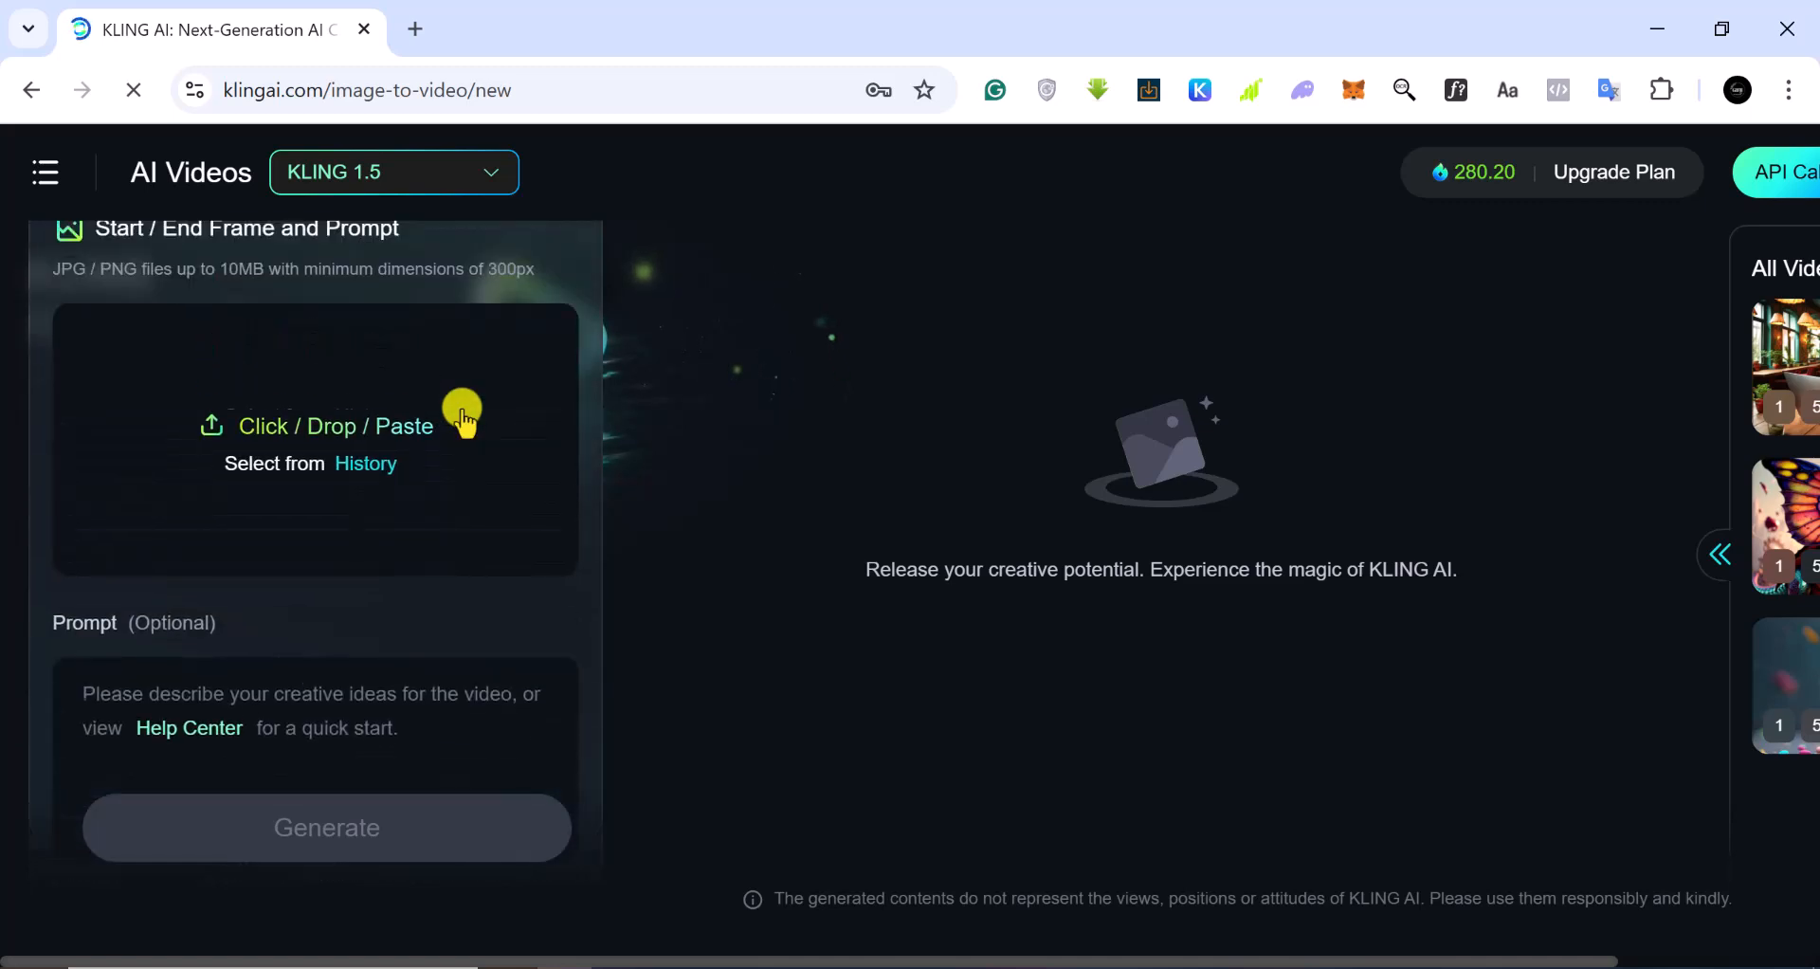
pyautogui.scroll(2, 463, 414)
pyautogui.scroll(-8, 463, 414)
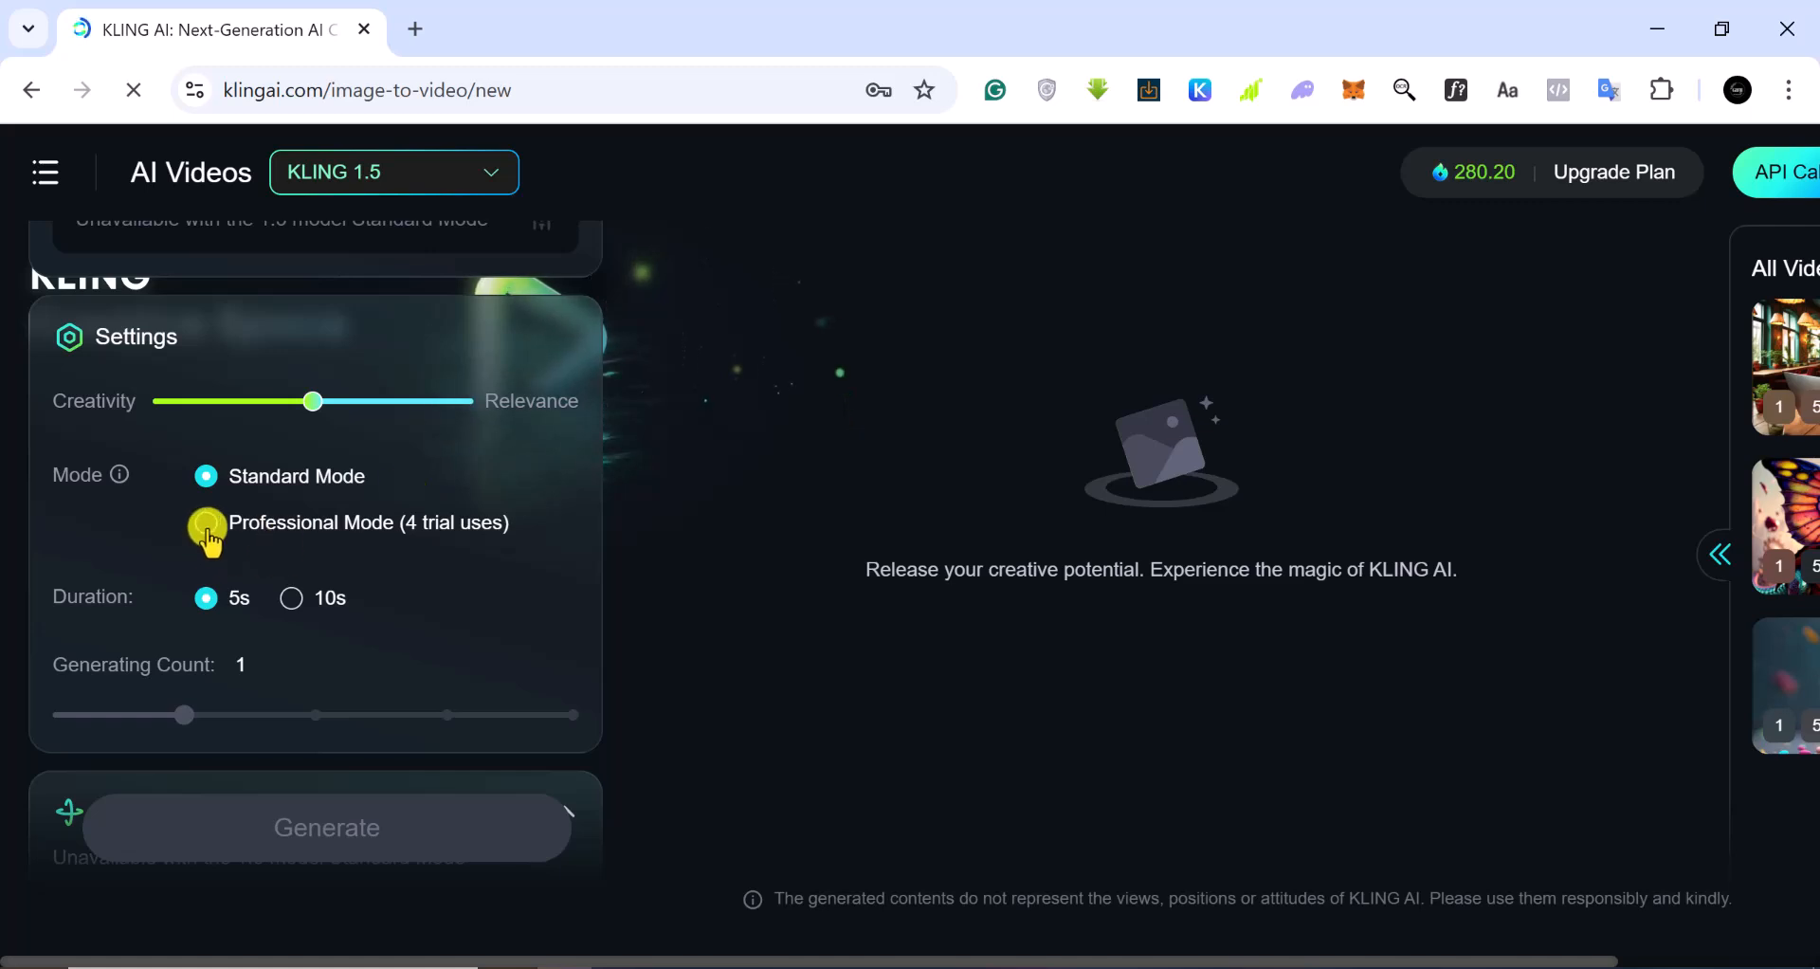
pyautogui.click(207, 524)
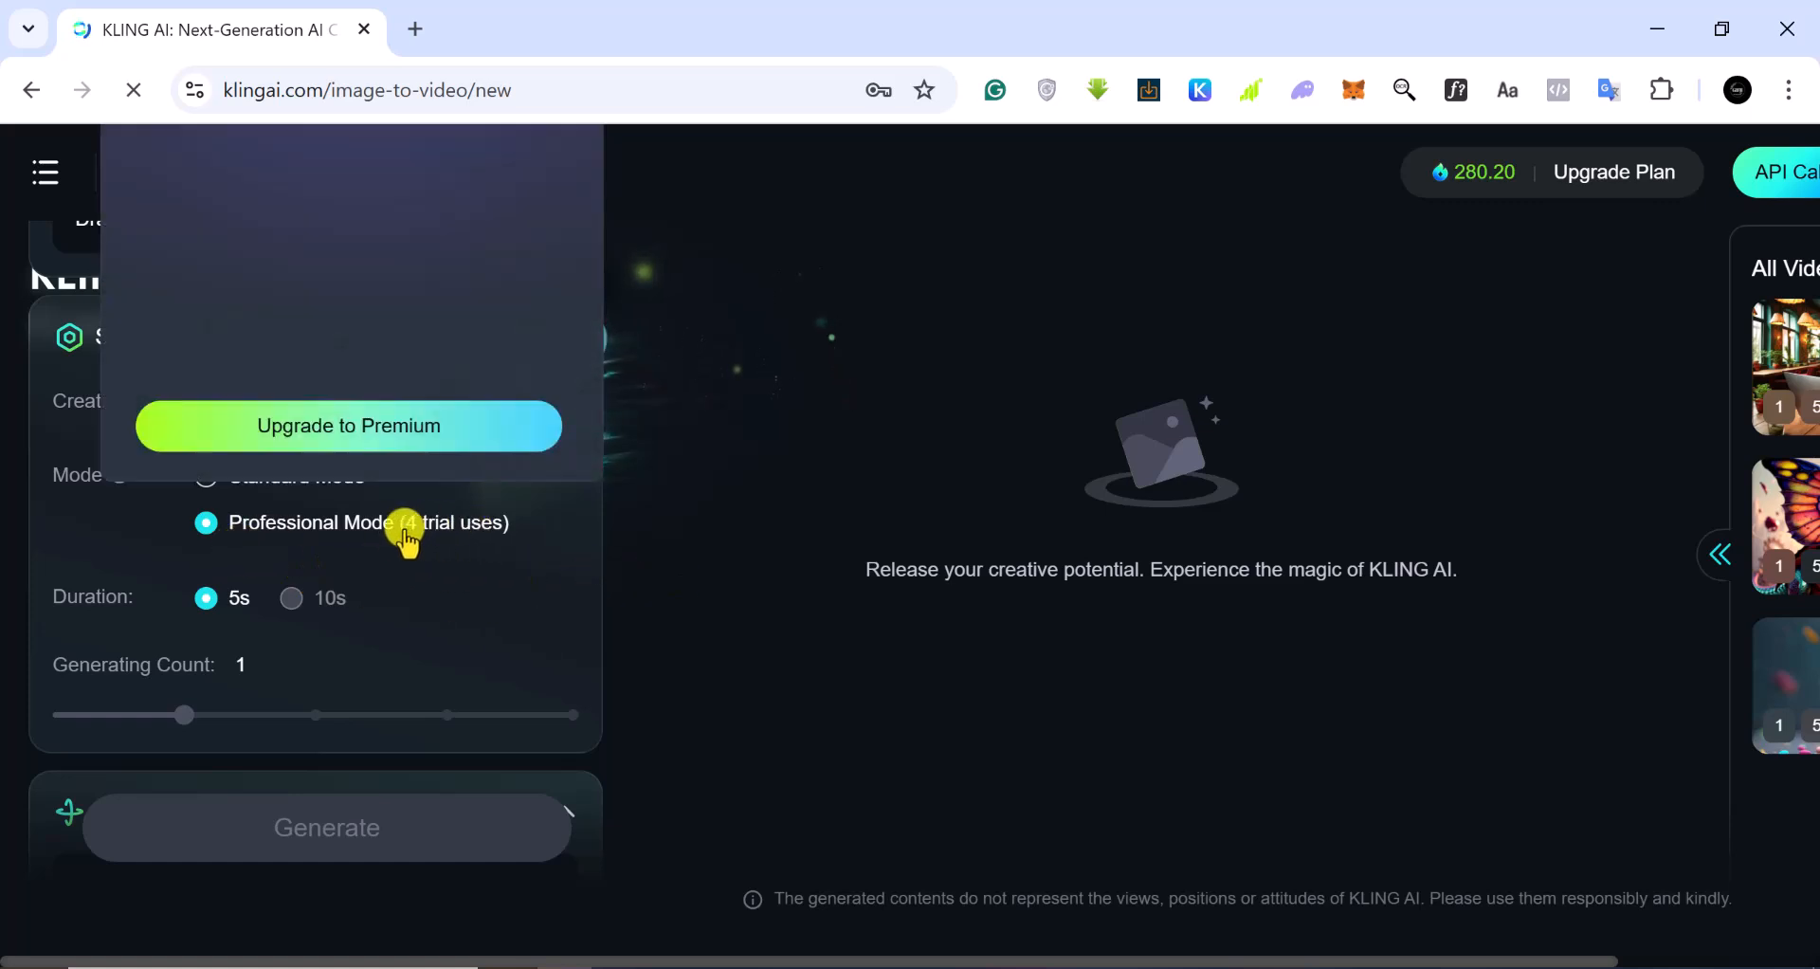
# Set the camera control in the Camera Movement section to Tilt
pyautogui.scroll(-5, 446, 606)
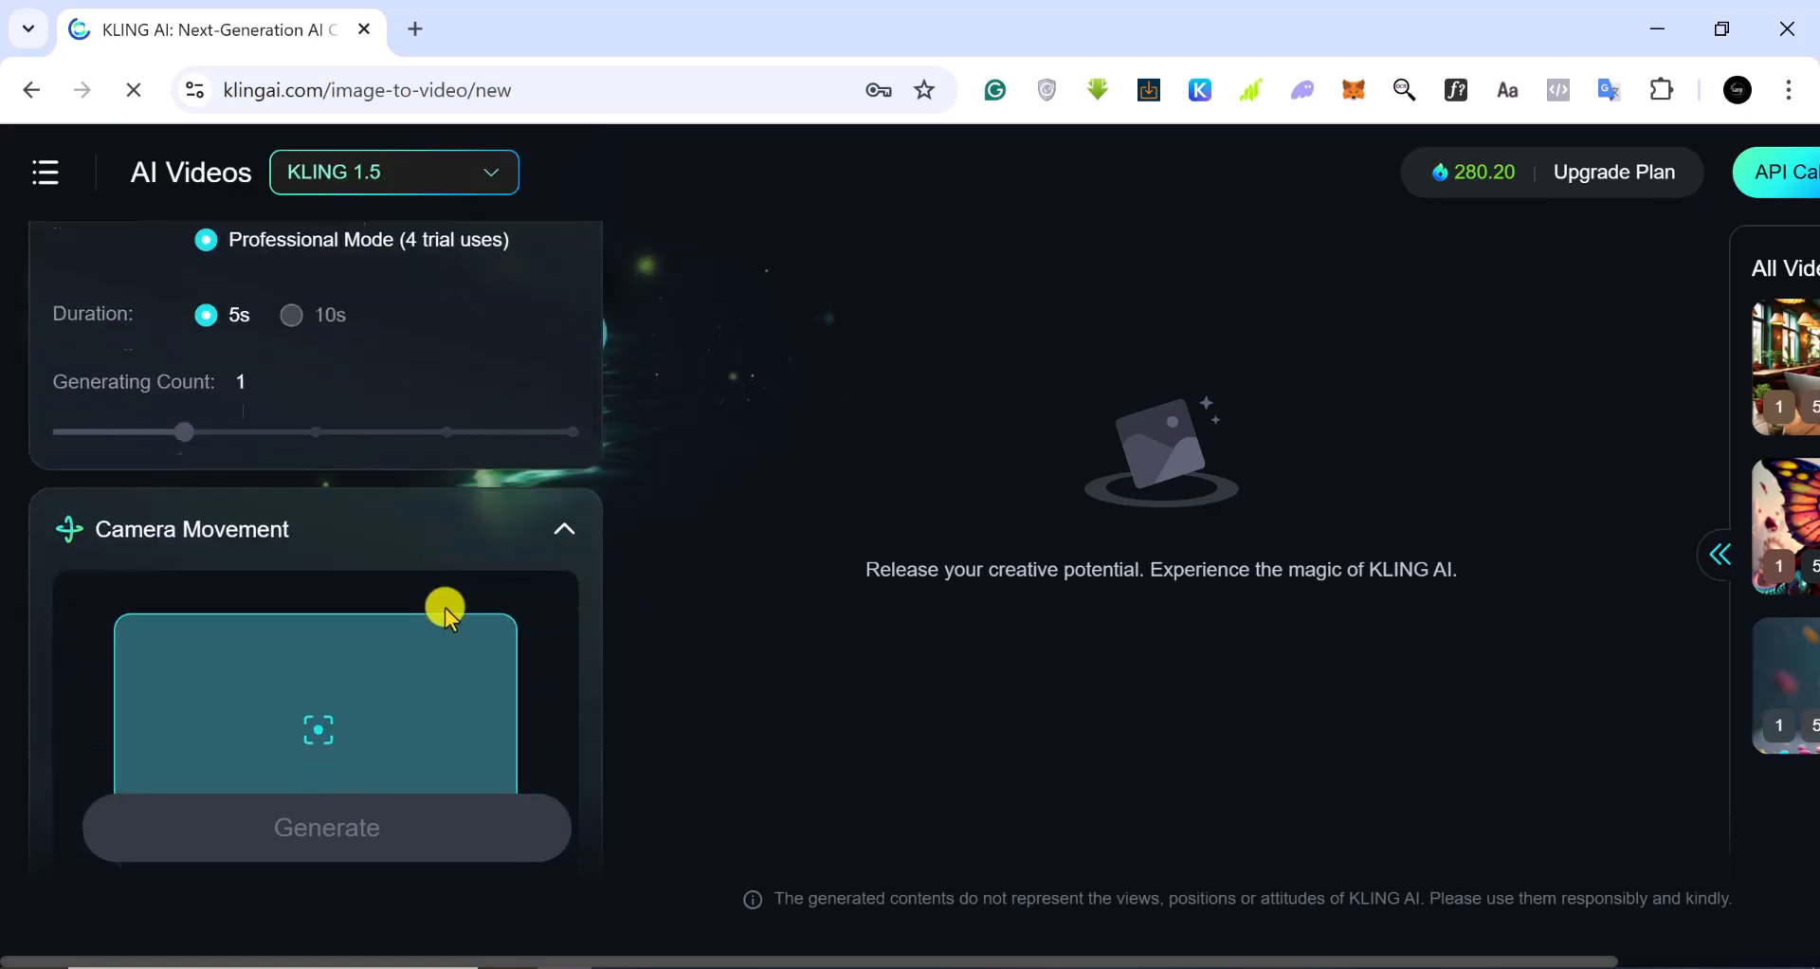
pyautogui.scroll(-2, 445, 607)
pyautogui.scroll(2, 445, 606)
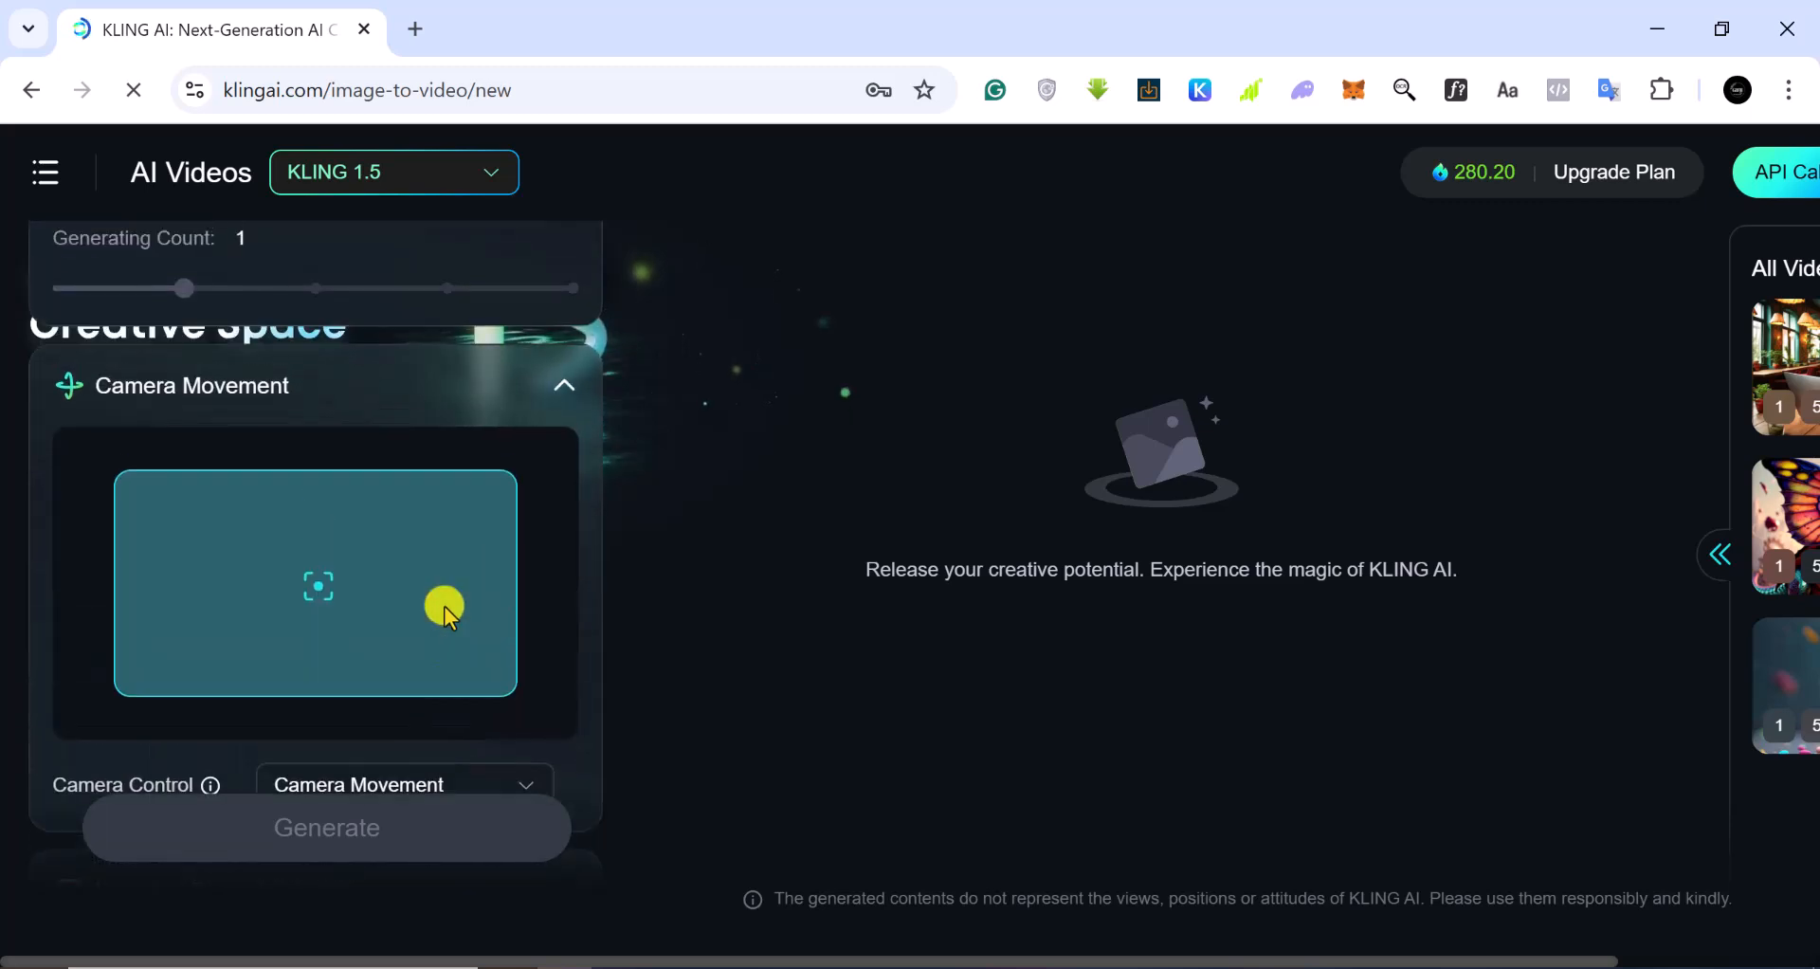
pyautogui.scroll(-3, 394, 445)
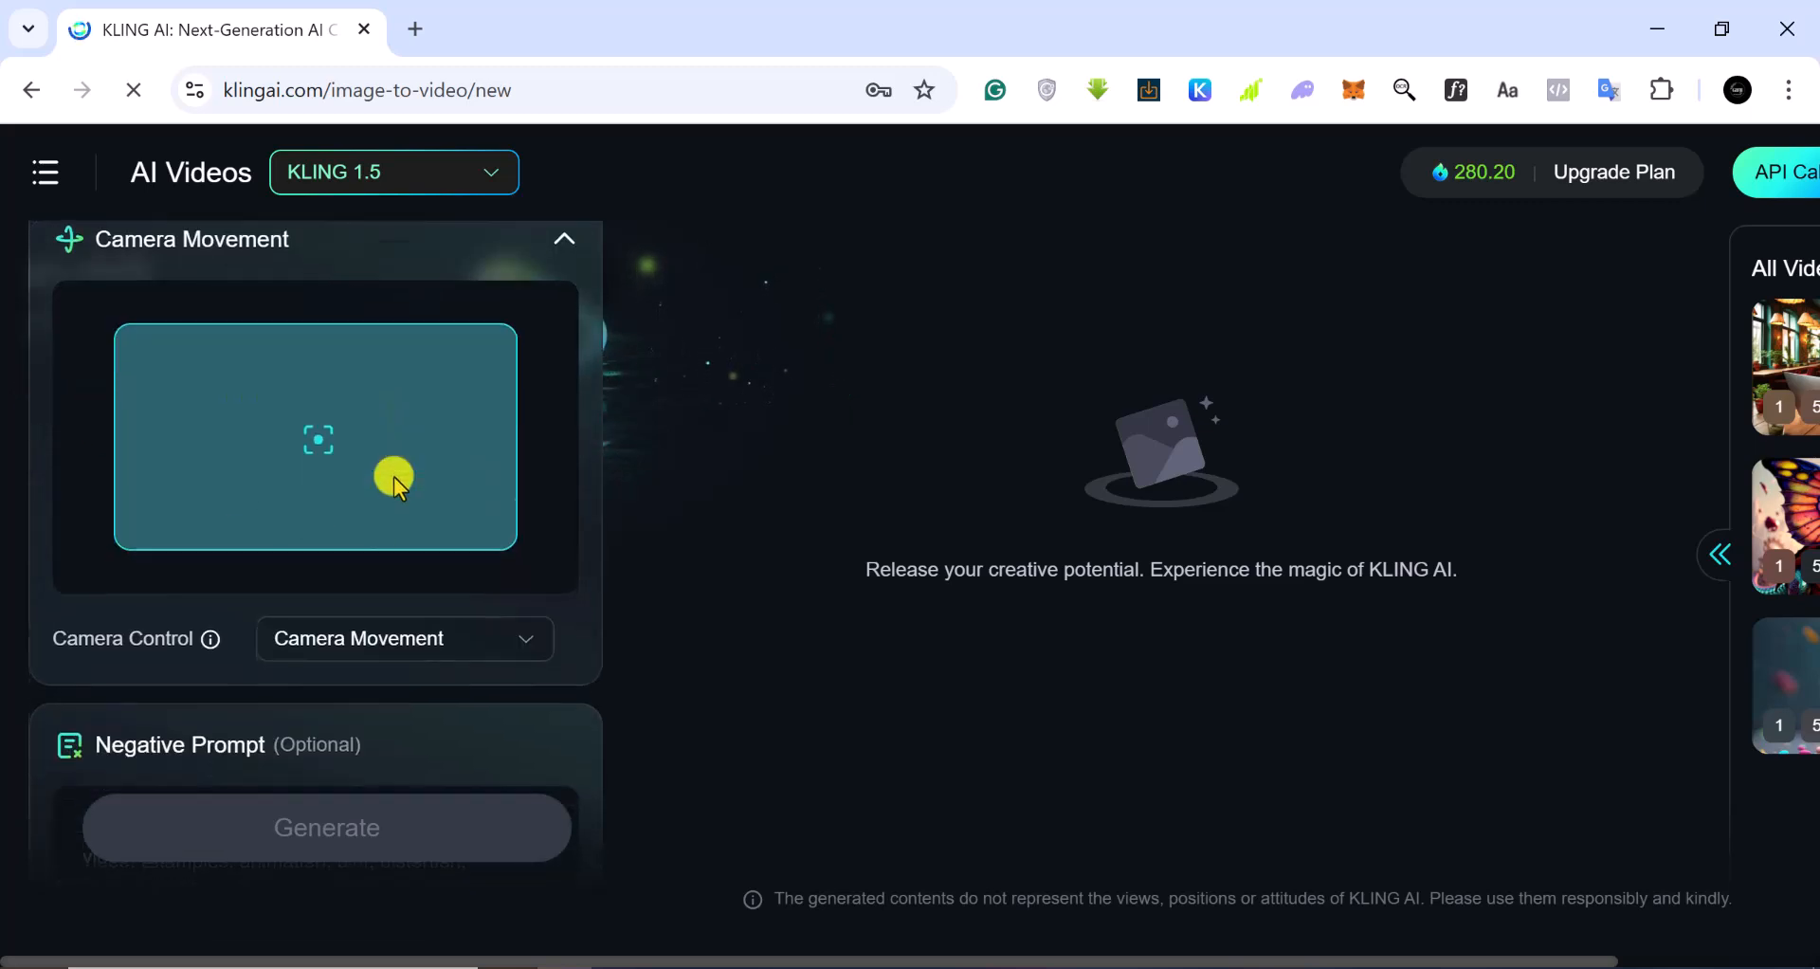
pyautogui.click(465, 500)
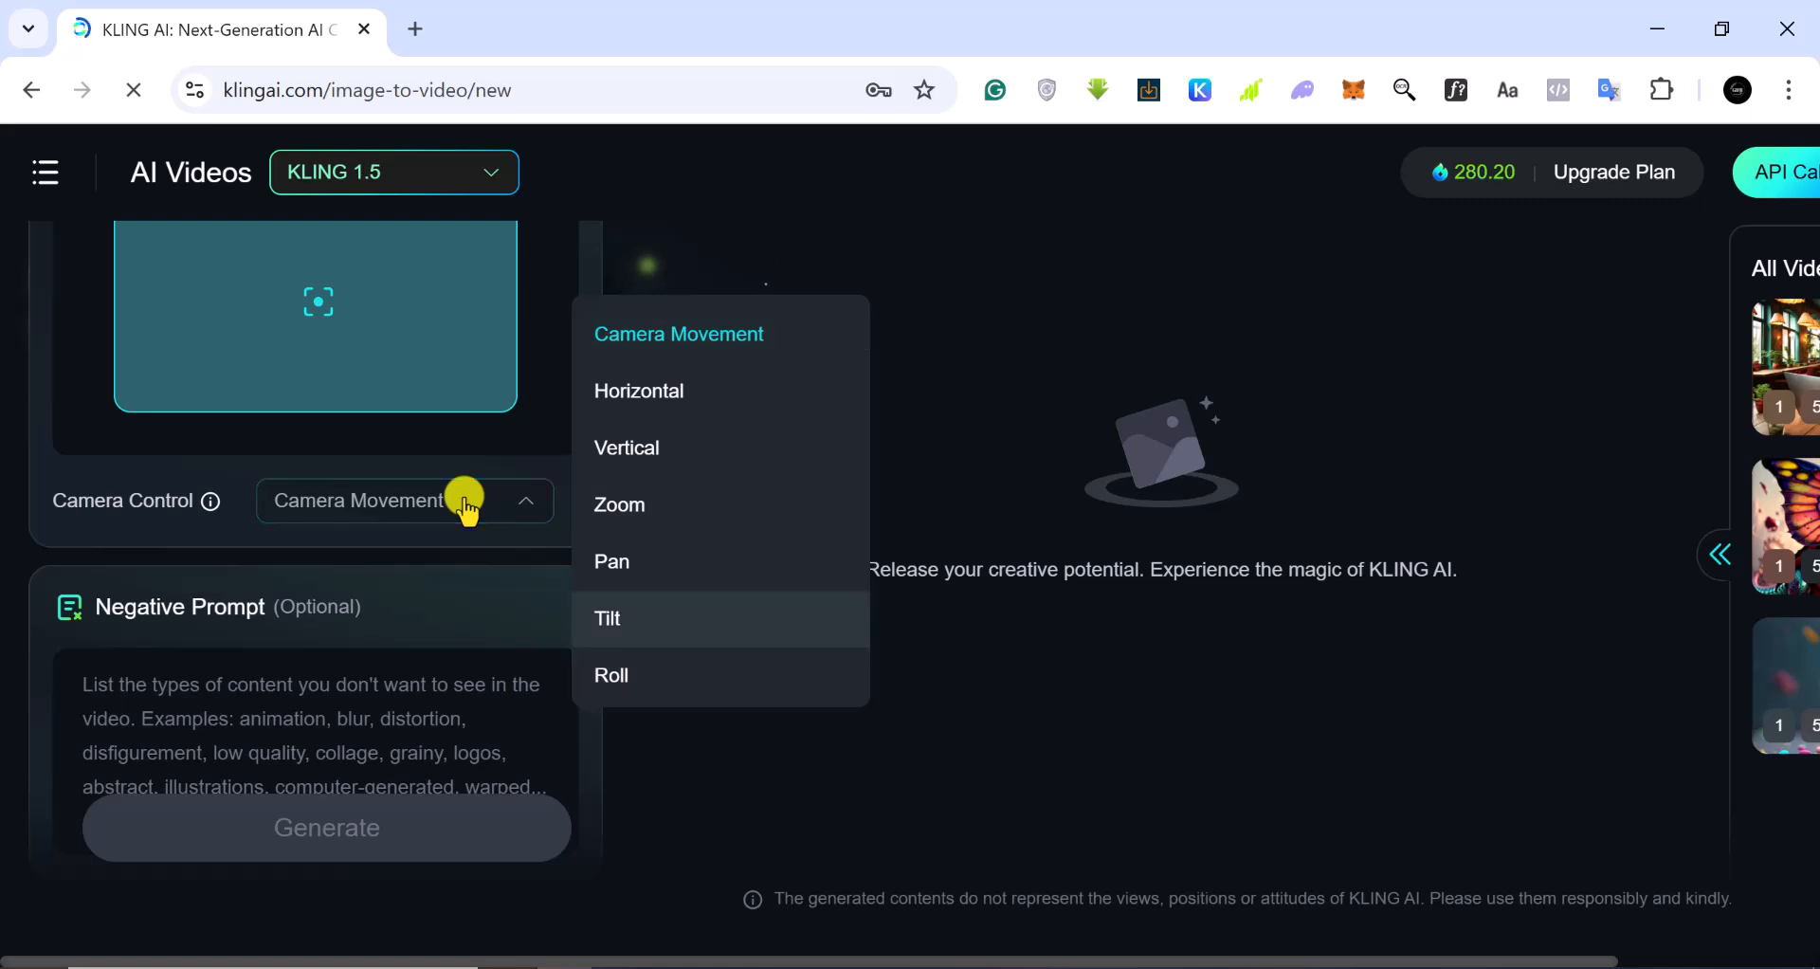
pyautogui.click(663, 611)
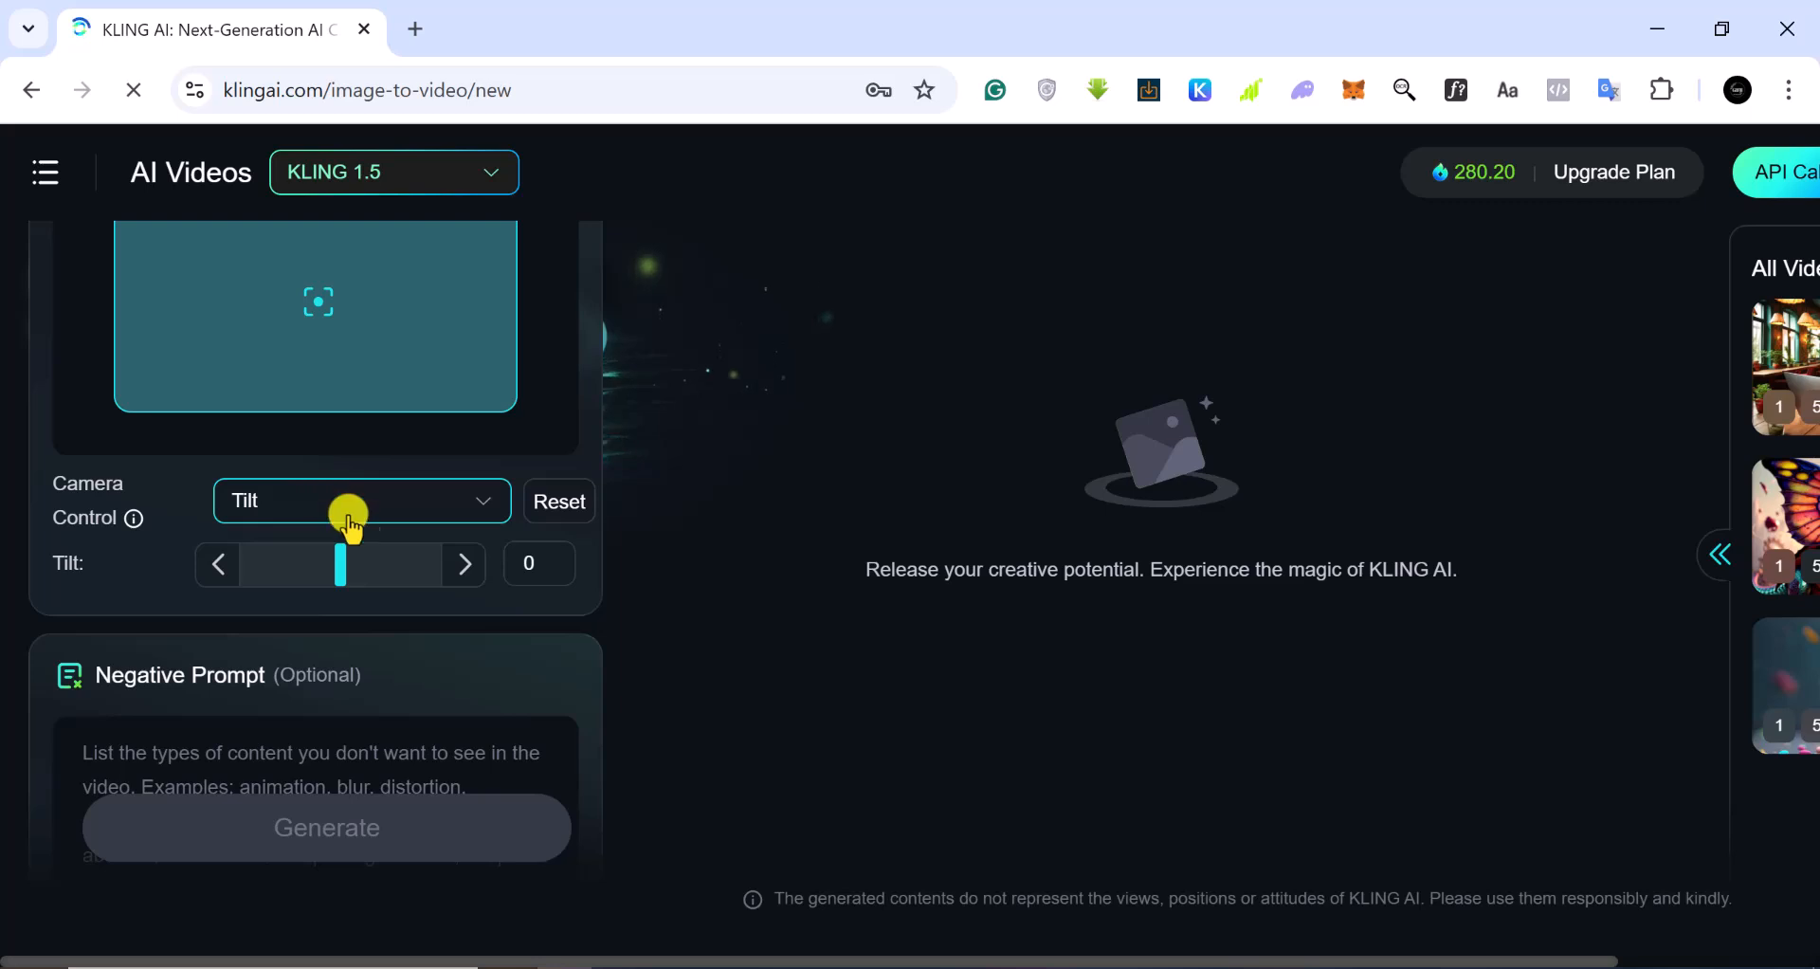
# Raise the camera's tilt value to 7
pyautogui.click(475, 565)
pyautogui.click(477, 566)
pyautogui.click(476, 566)
pyautogui.click(478, 565)
pyautogui.click(477, 566)
pyautogui.click(478, 566)
pyautogui.click(477, 565)
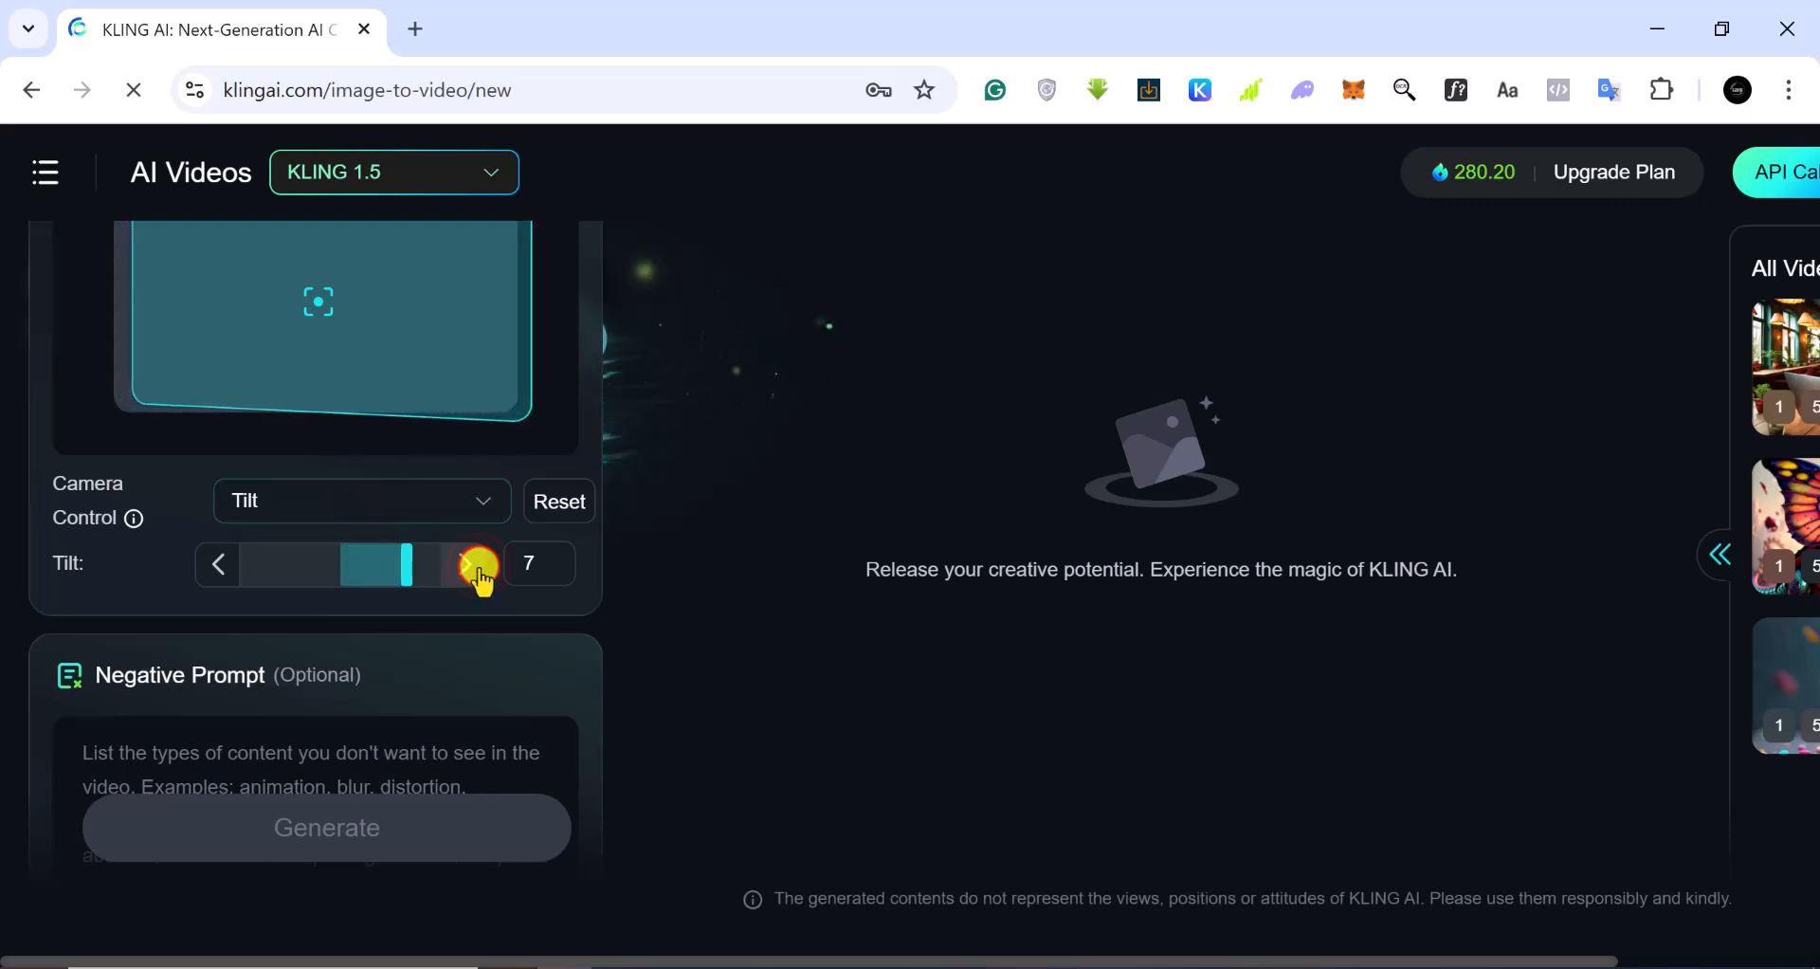
# Upload the image "16x9_Beautiful_woman_and_a_squirel_mo (1)" from Downloads as the start frame
pyautogui.scroll(3, 334, 395)
pyautogui.scroll(-1, 328, 408)
pyautogui.scroll(10, 266, 472)
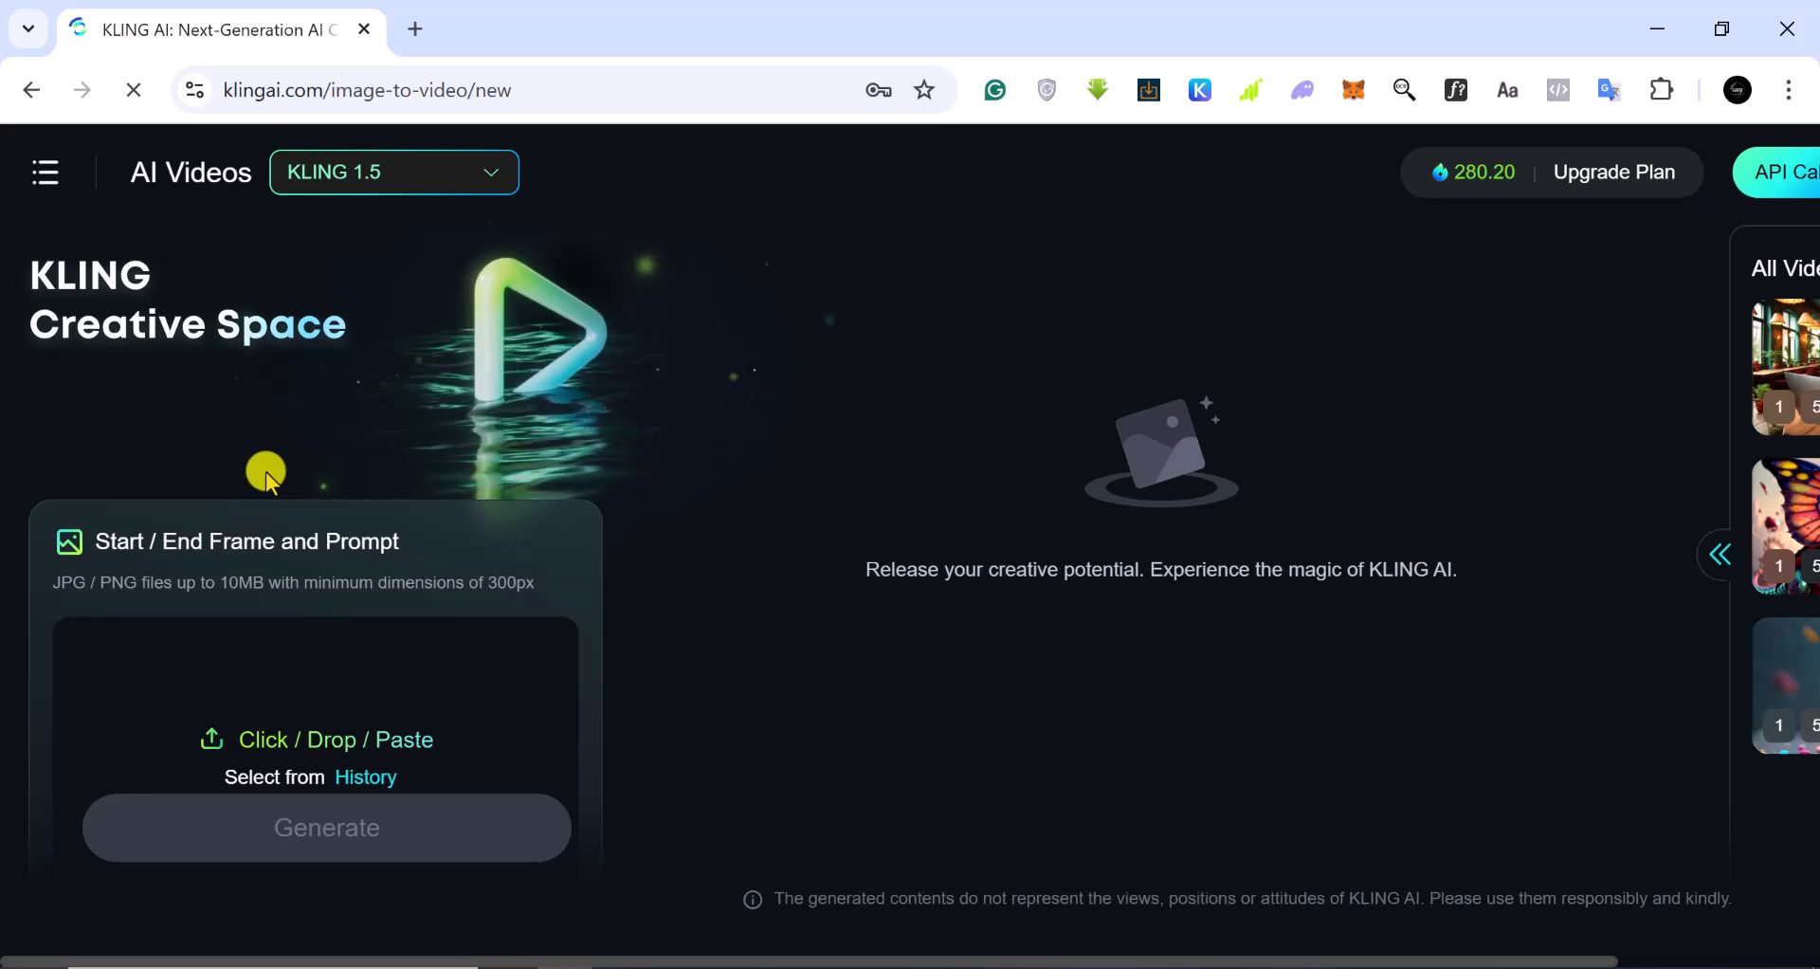
pyautogui.scroll(-3, 265, 470)
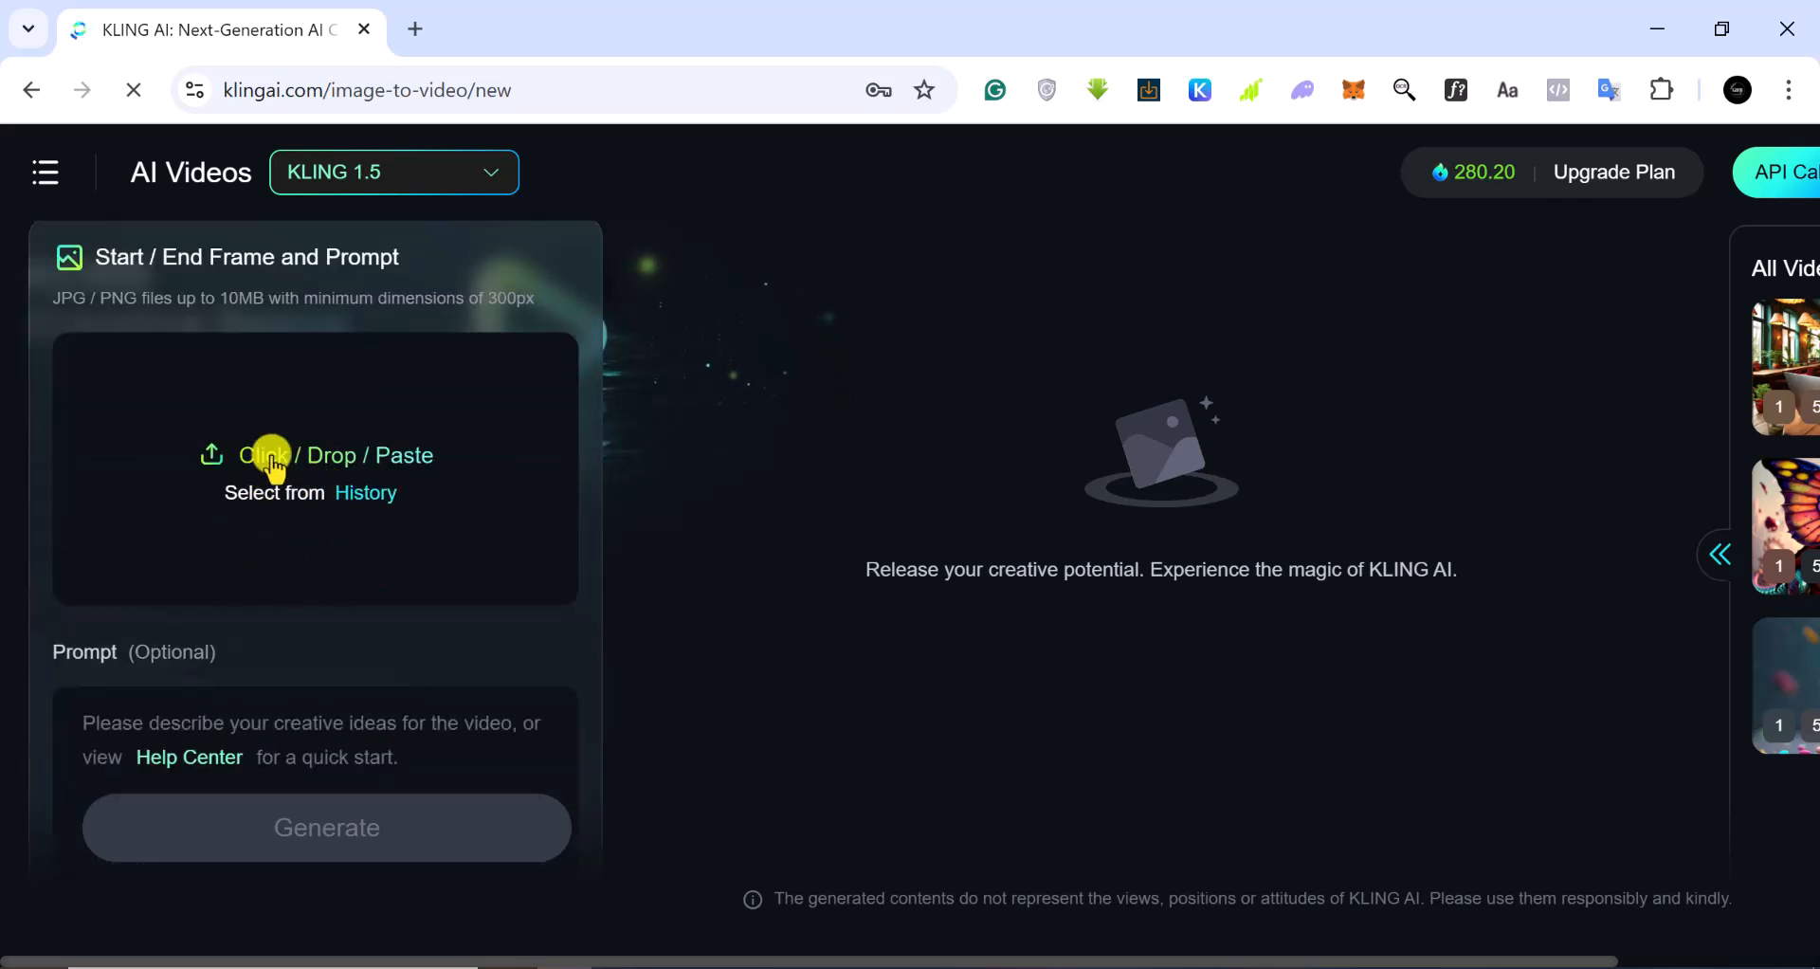
pyautogui.click(272, 455)
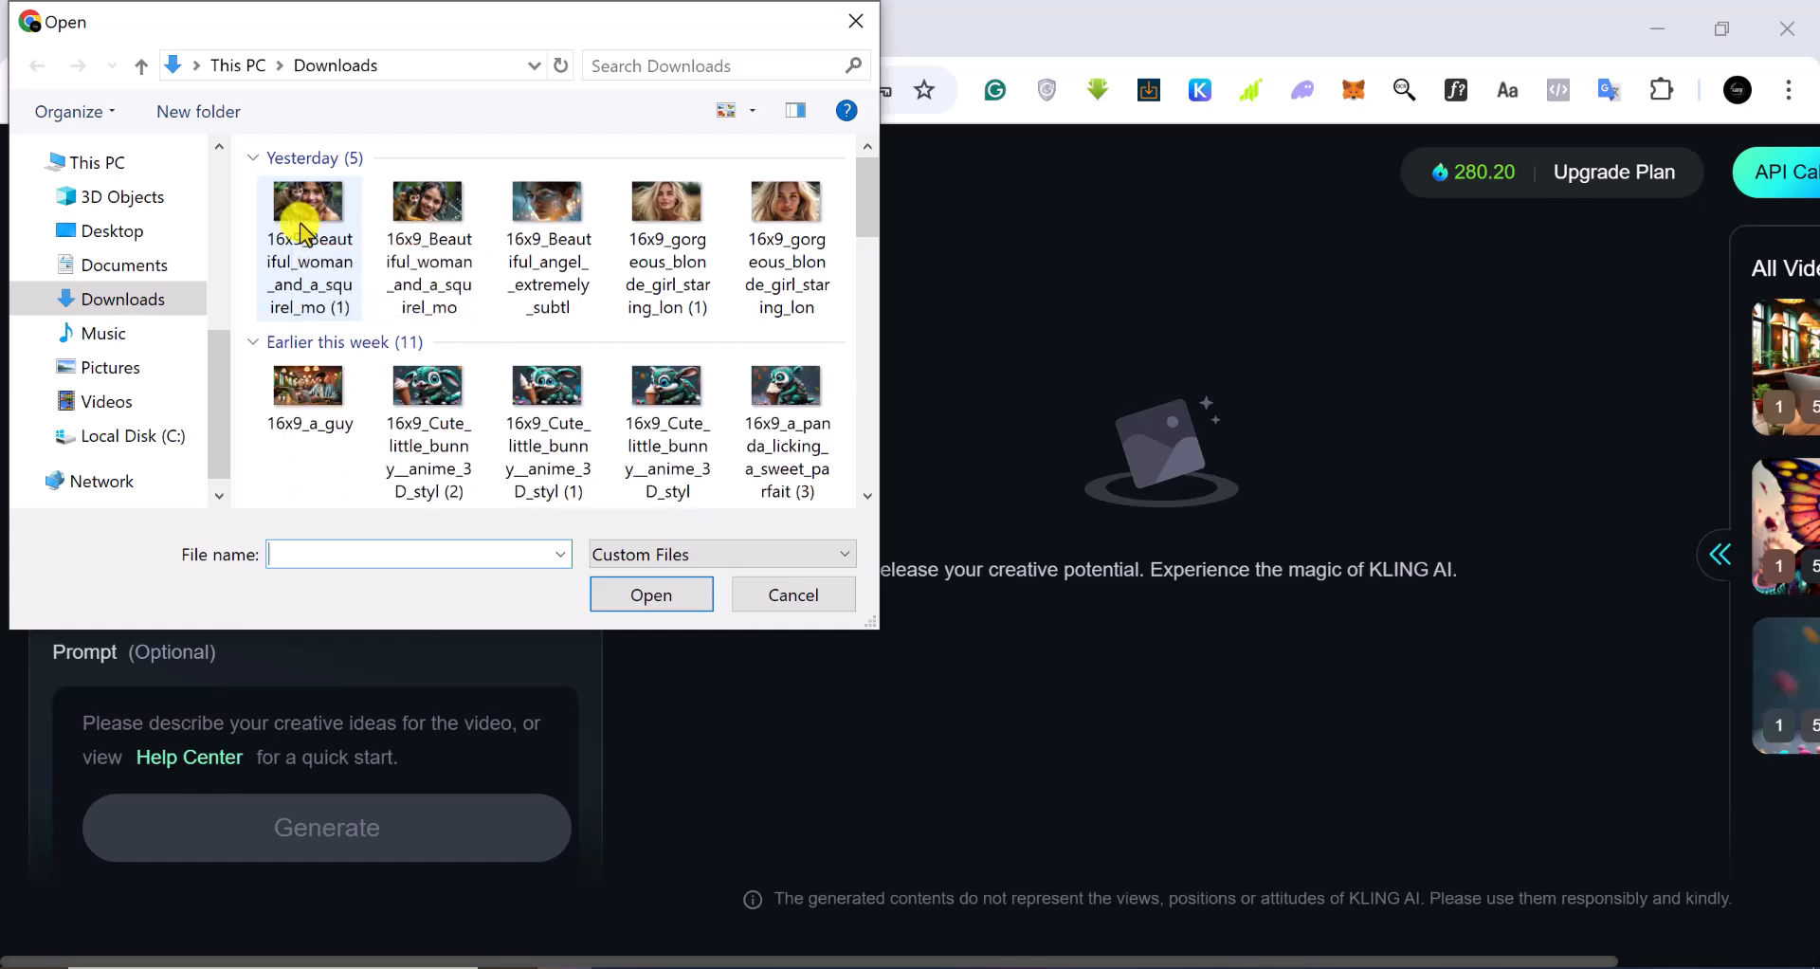
pyautogui.click(300, 223)
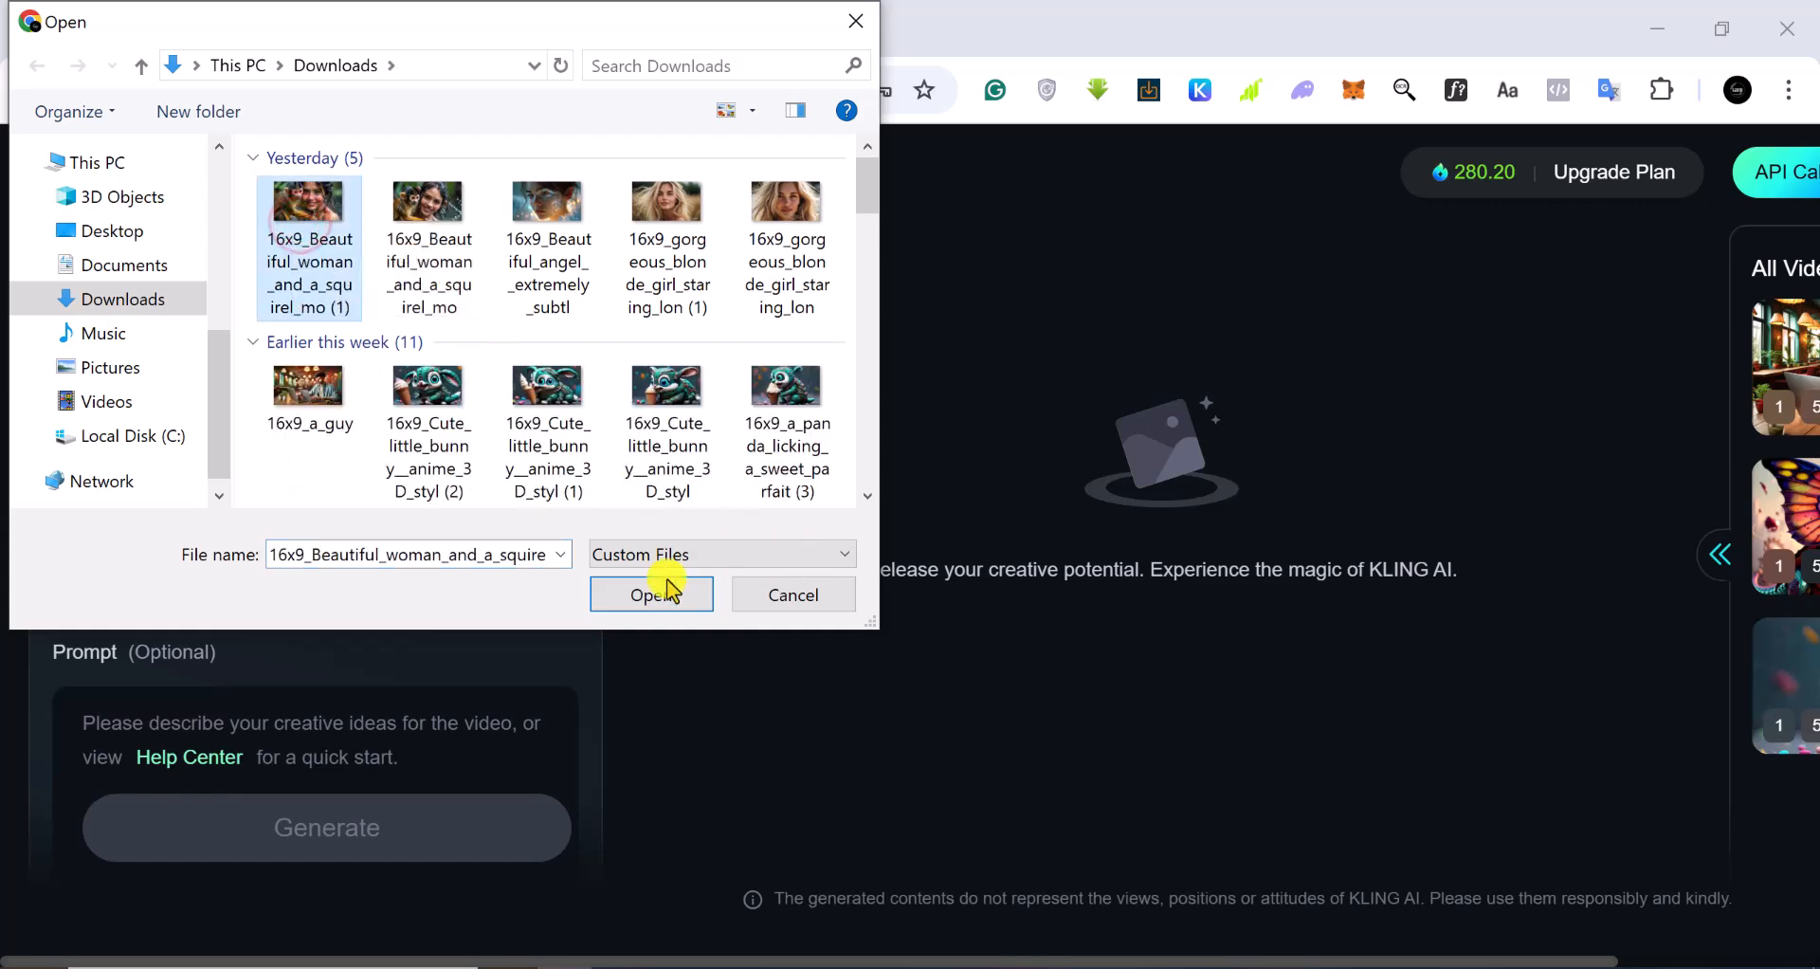
pyautogui.click(648, 597)
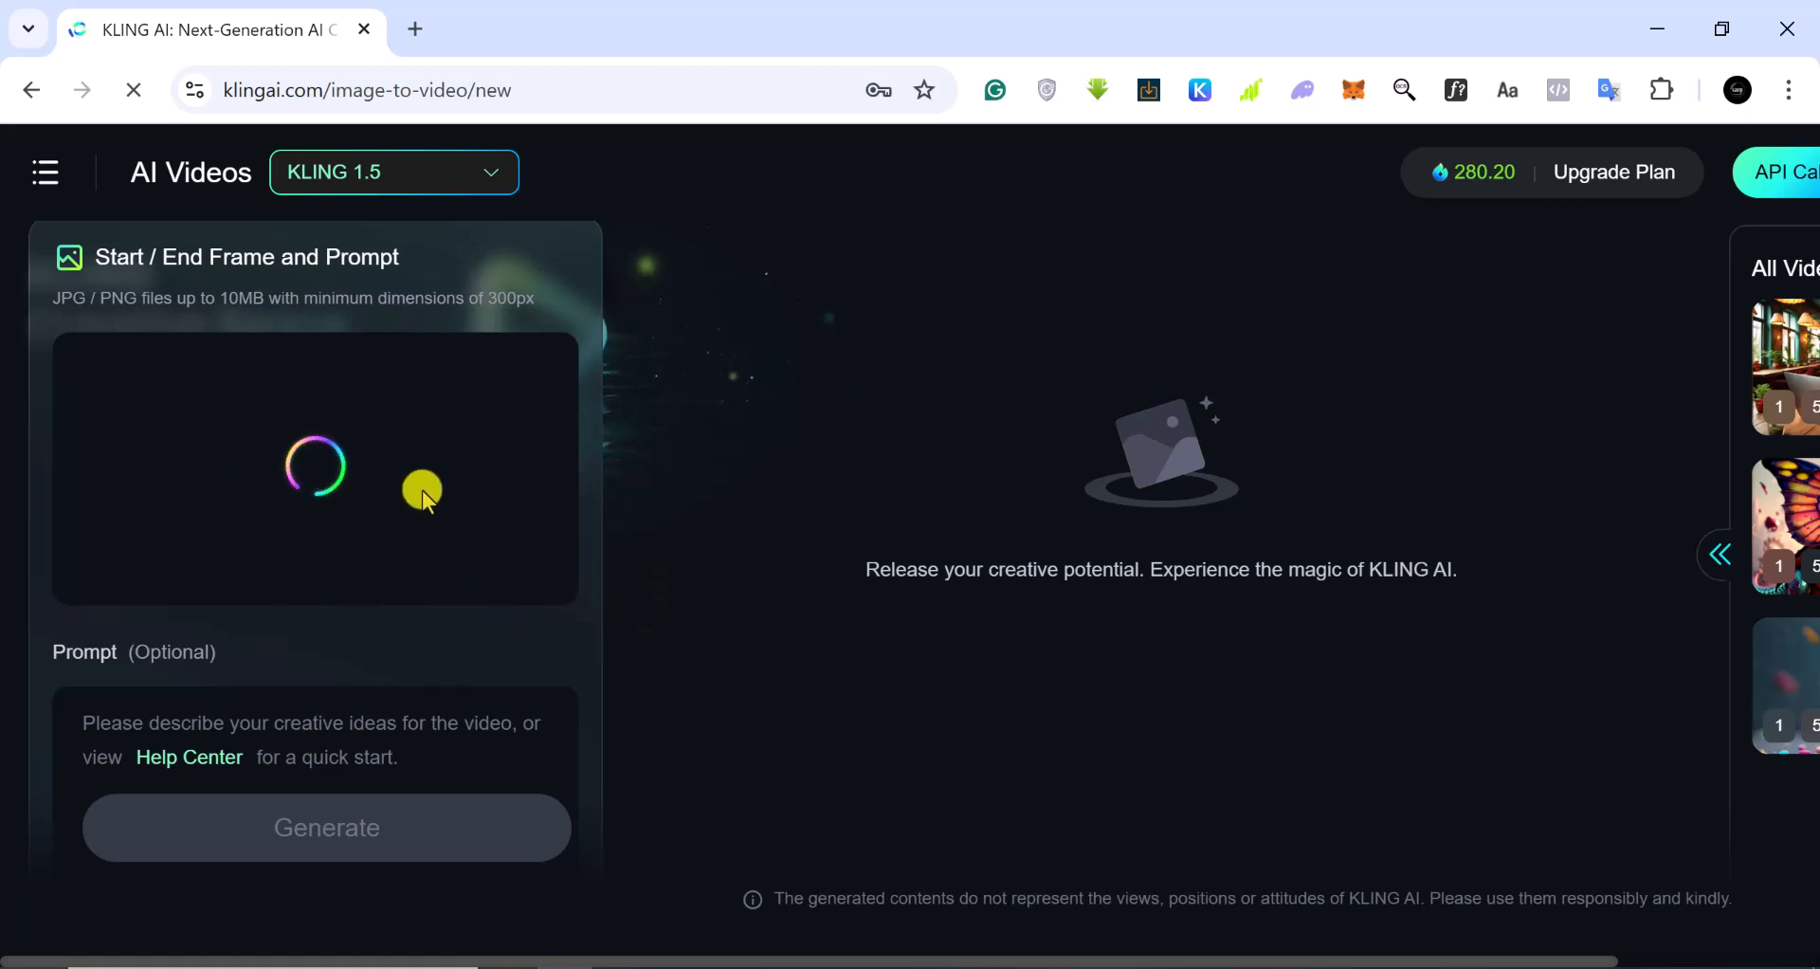
pyautogui.scroll(-3, 319, 441)
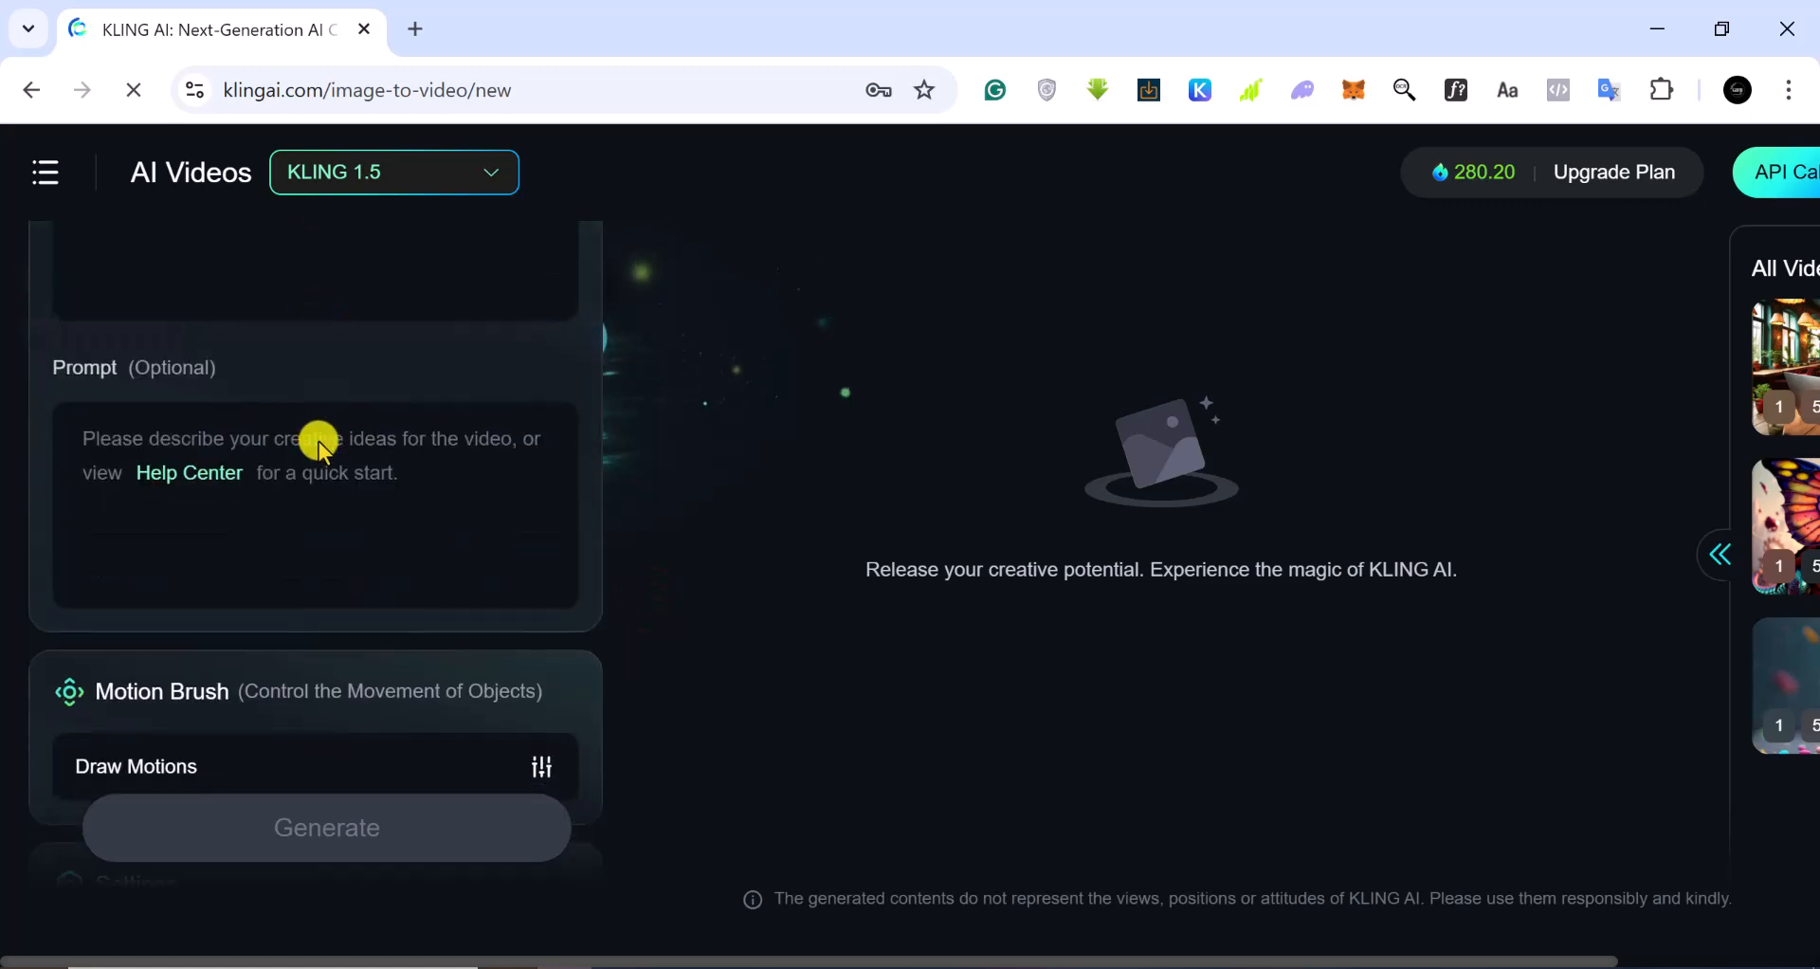
pyautogui.scroll(2, 295, 501)
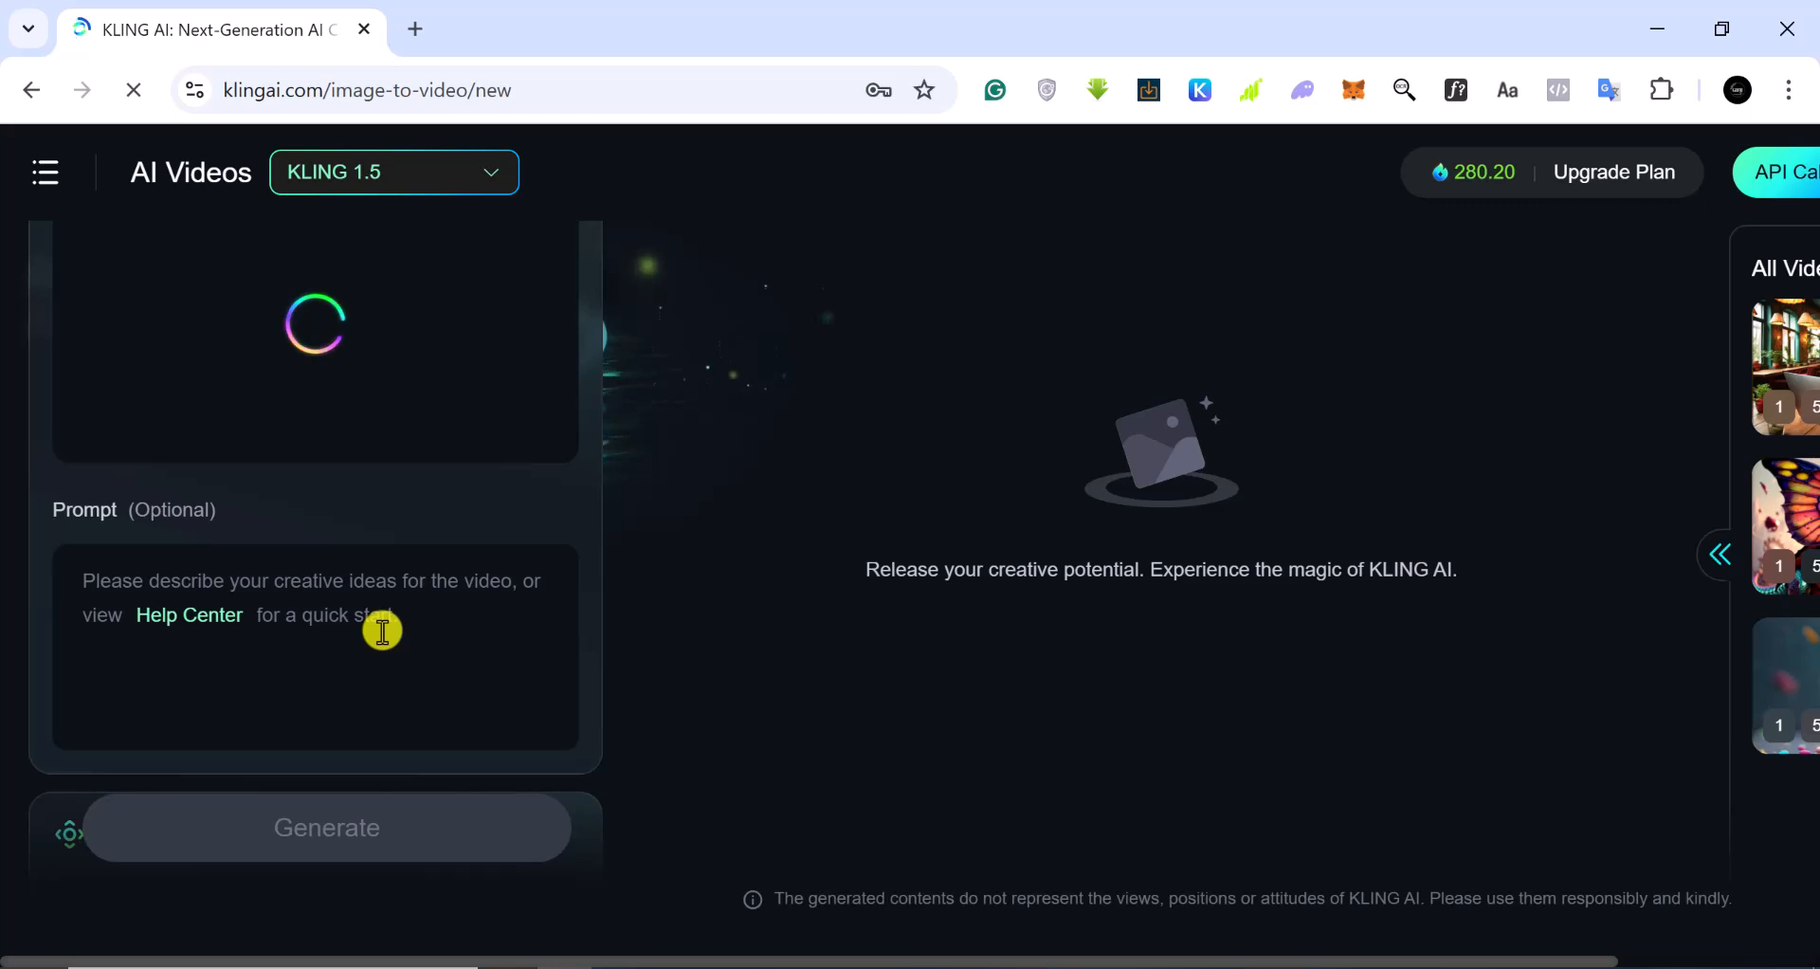
pyautogui.scroll(2, 383, 629)
pyautogui.scroll(-3, 383, 630)
pyautogui.scroll(3, 383, 630)
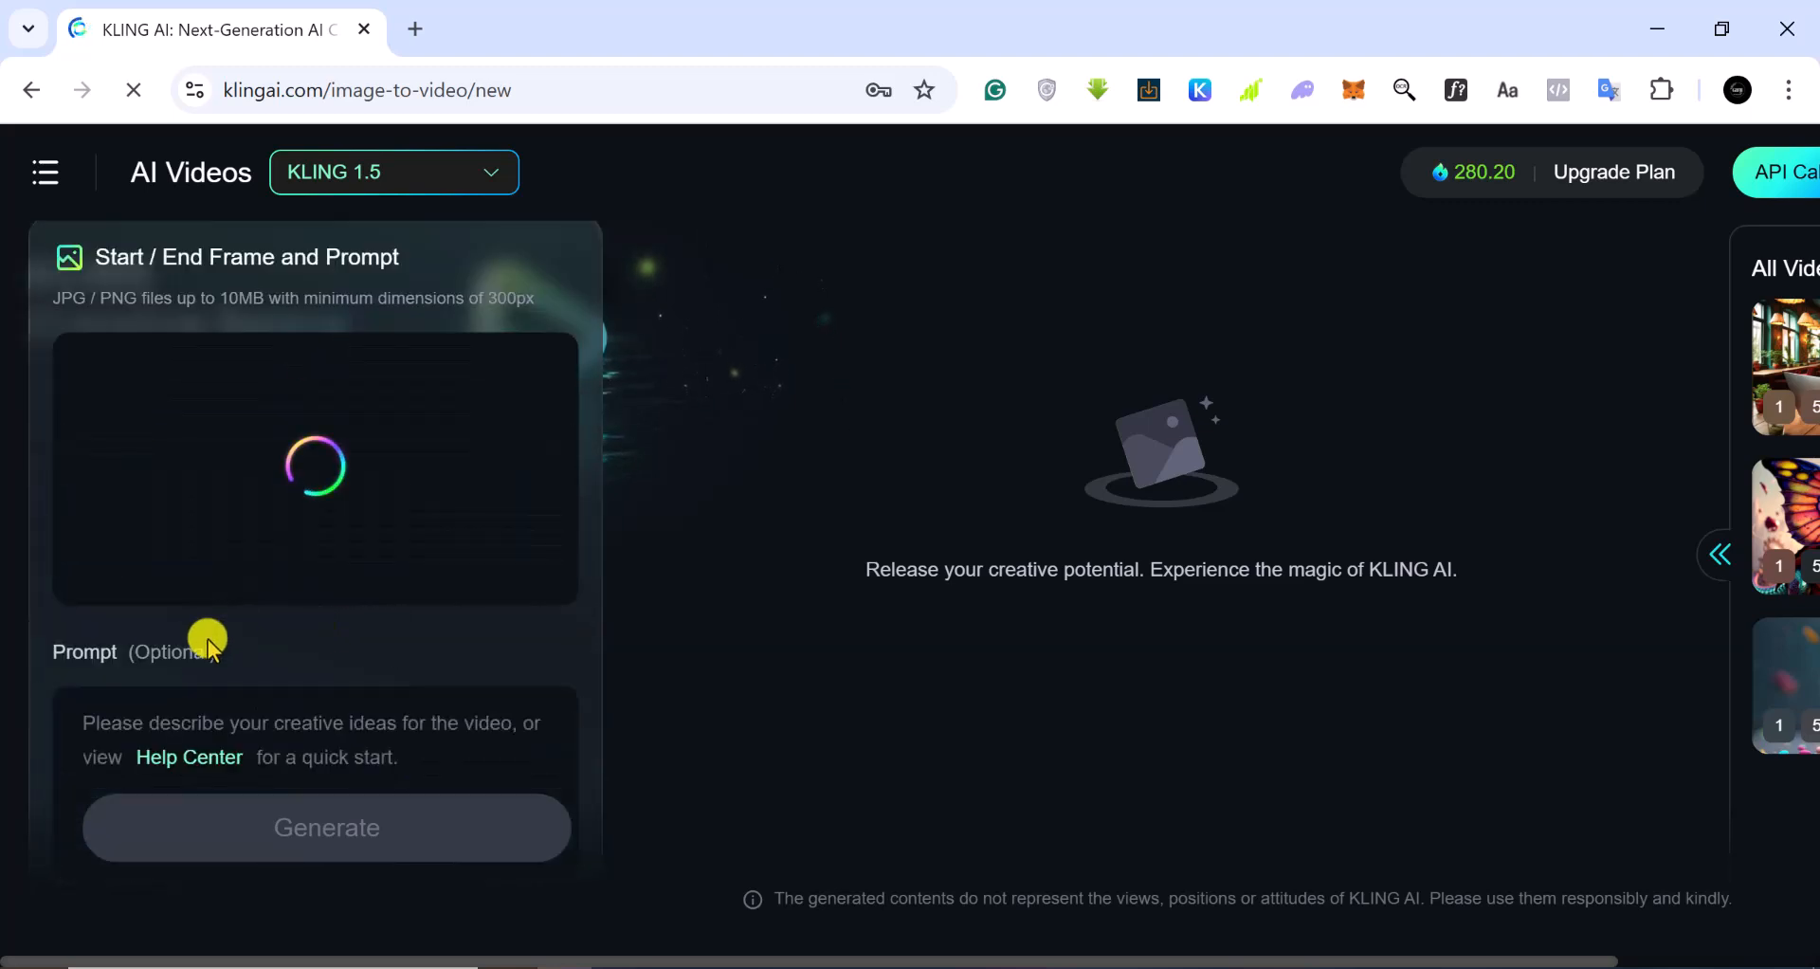
pyautogui.scroll(-3, 503, 634)
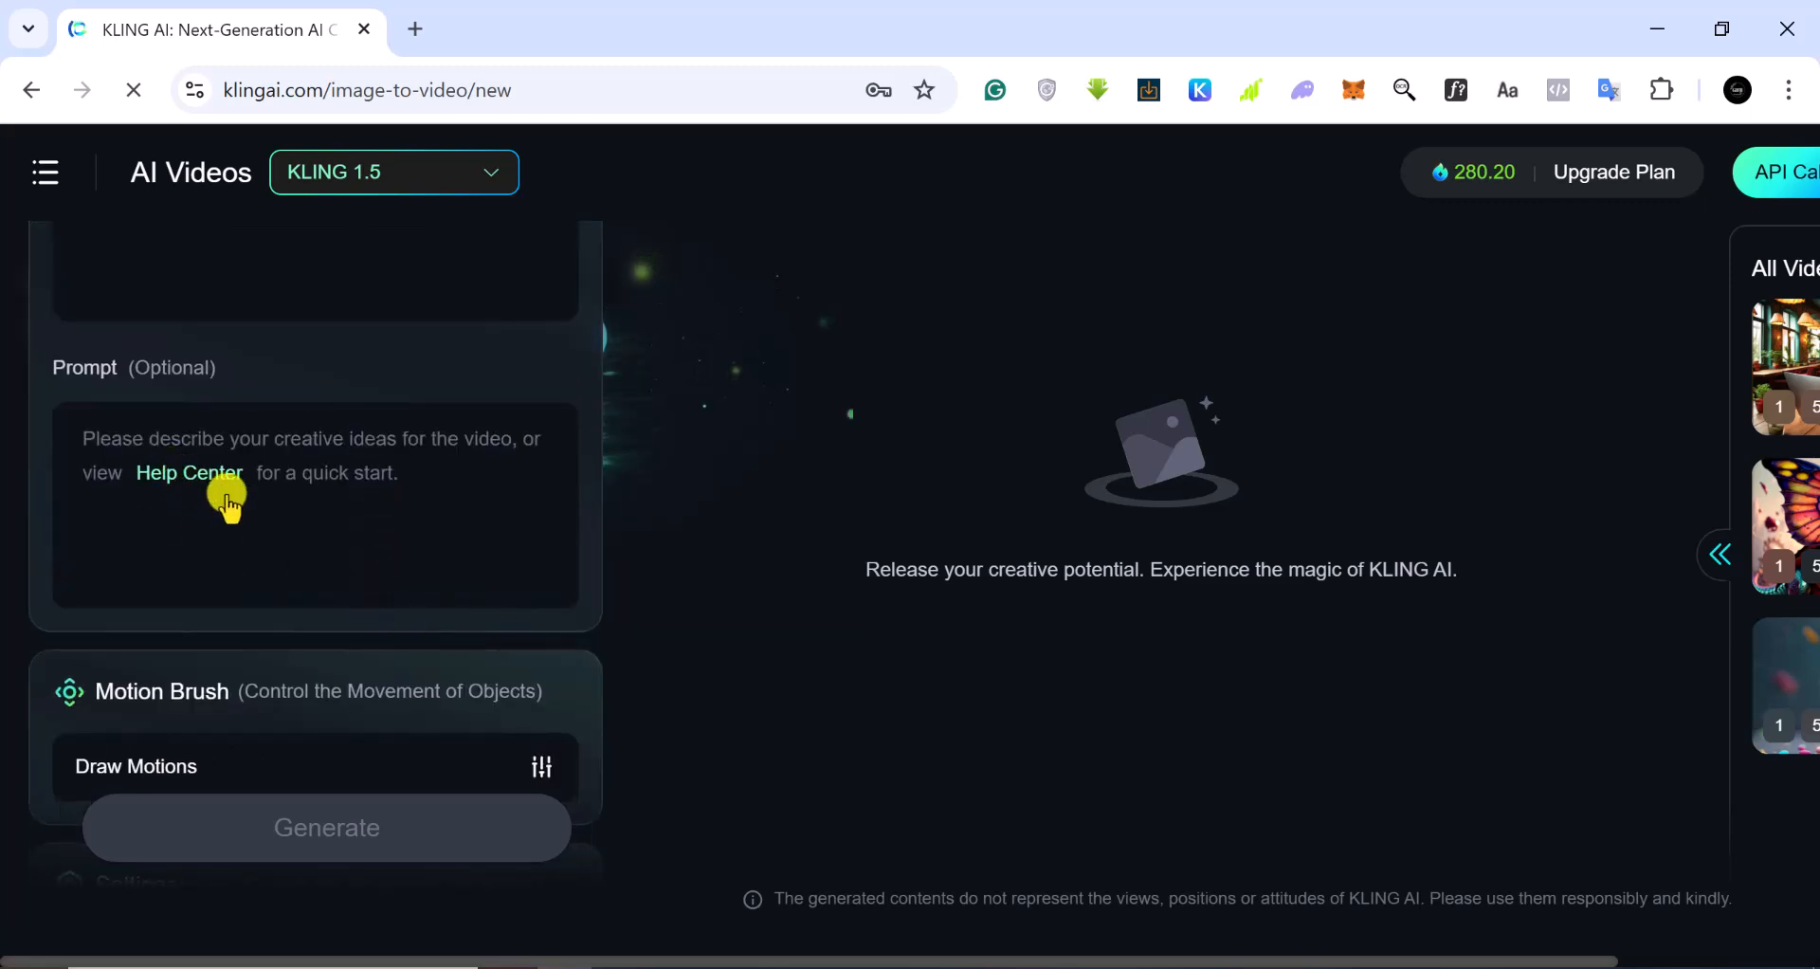
pyautogui.scroll(2, 227, 498)
pyautogui.scroll(3, 304, 536)
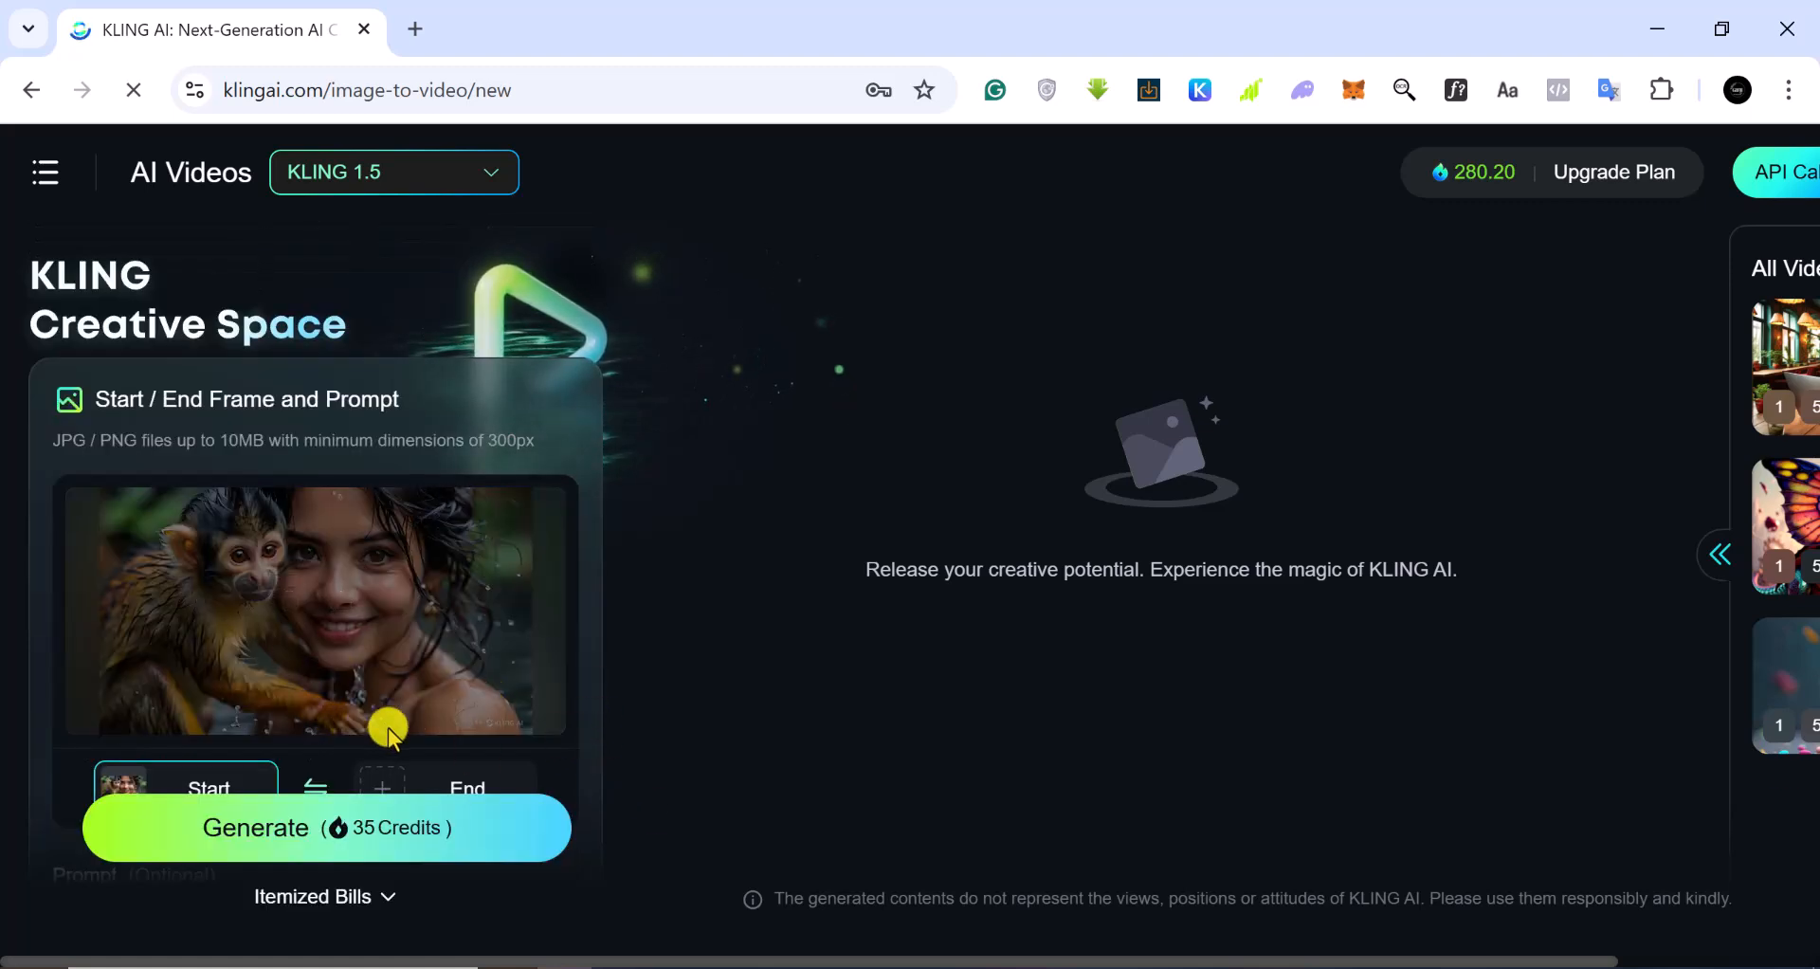
# Enter "Dancing" as the video prompt for the uploaded start frame
pyautogui.scroll(-5, 455, 687)
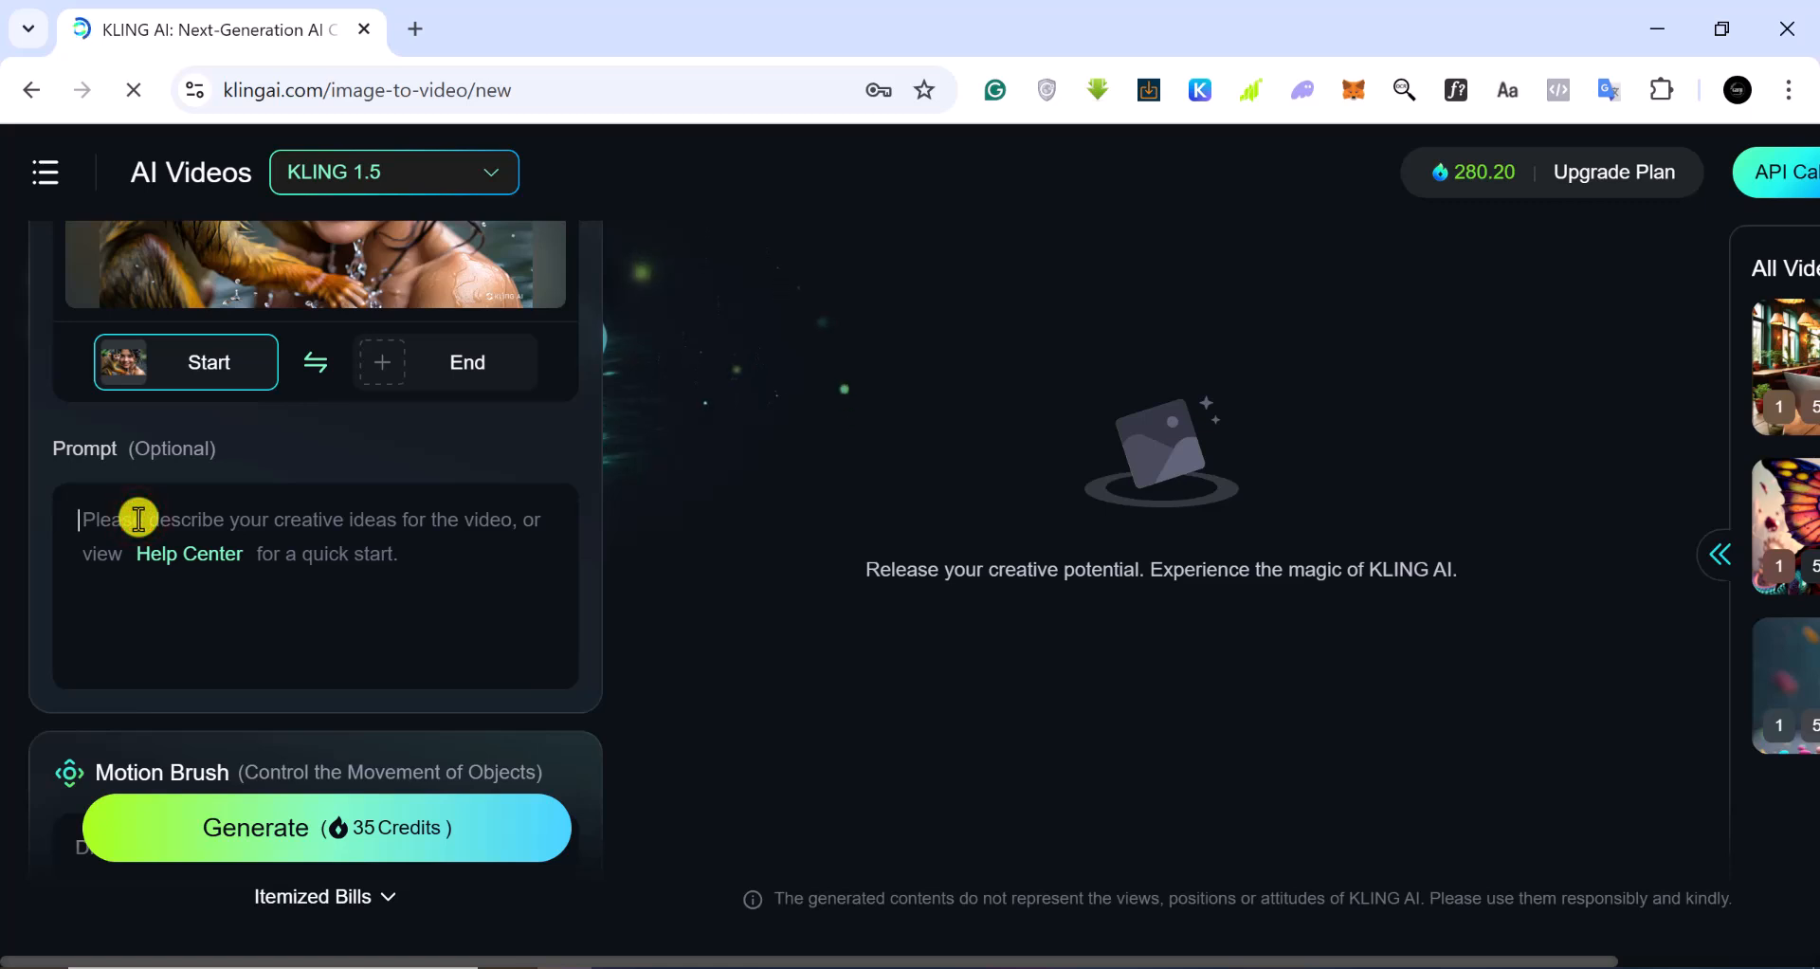
pyautogui.click(138, 517)
pyautogui.write('Dancing')
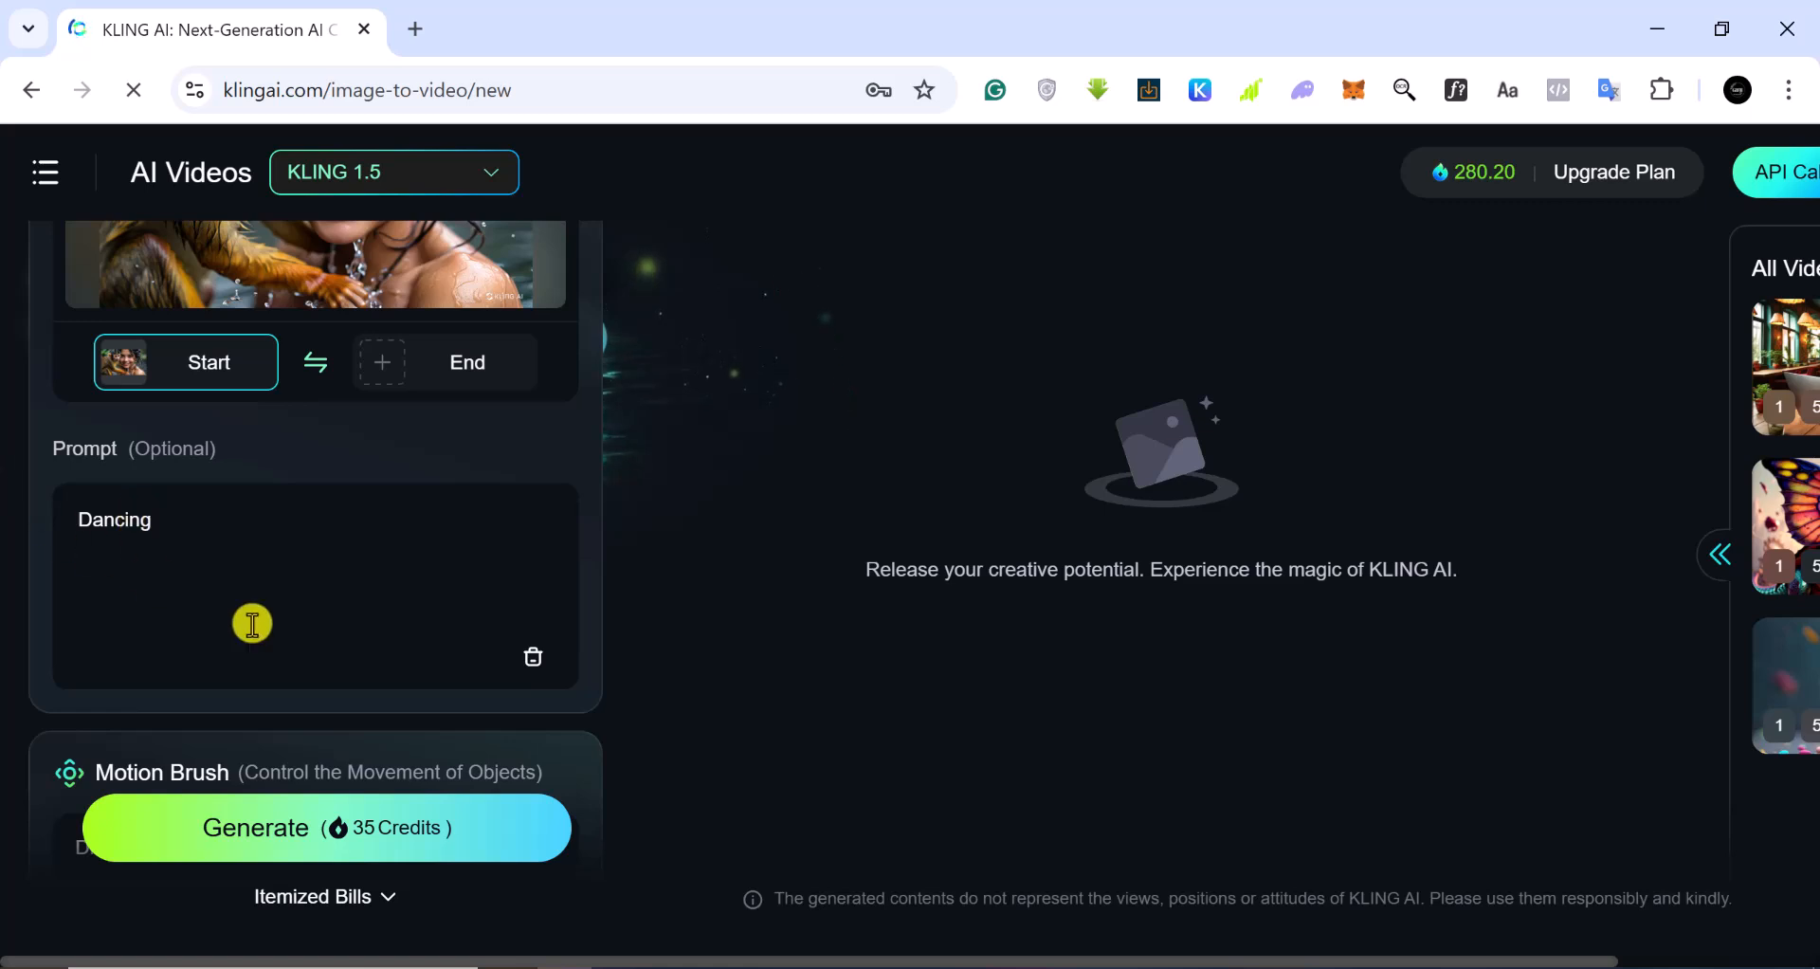
# Open the Motion Brush editor for drawing motions and go through its introductory tips on motion areas, paths and static areas
pyautogui.scroll(5, 252, 623)
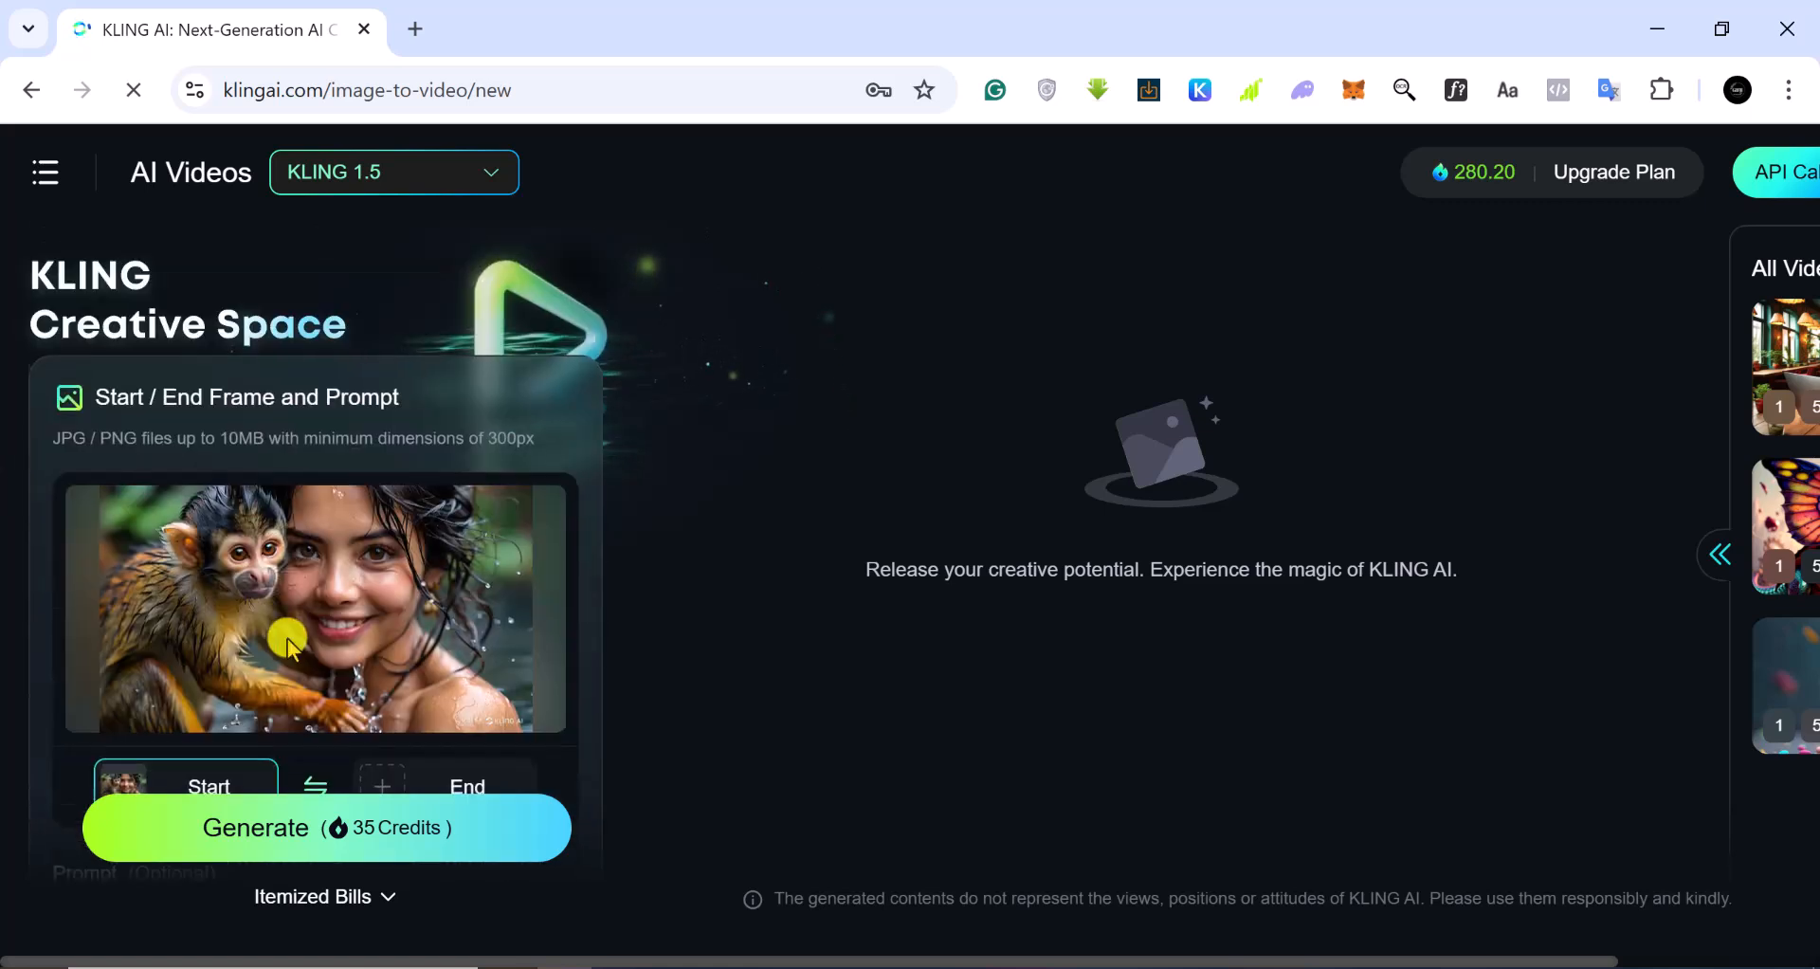
pyautogui.scroll(-3, 273, 701)
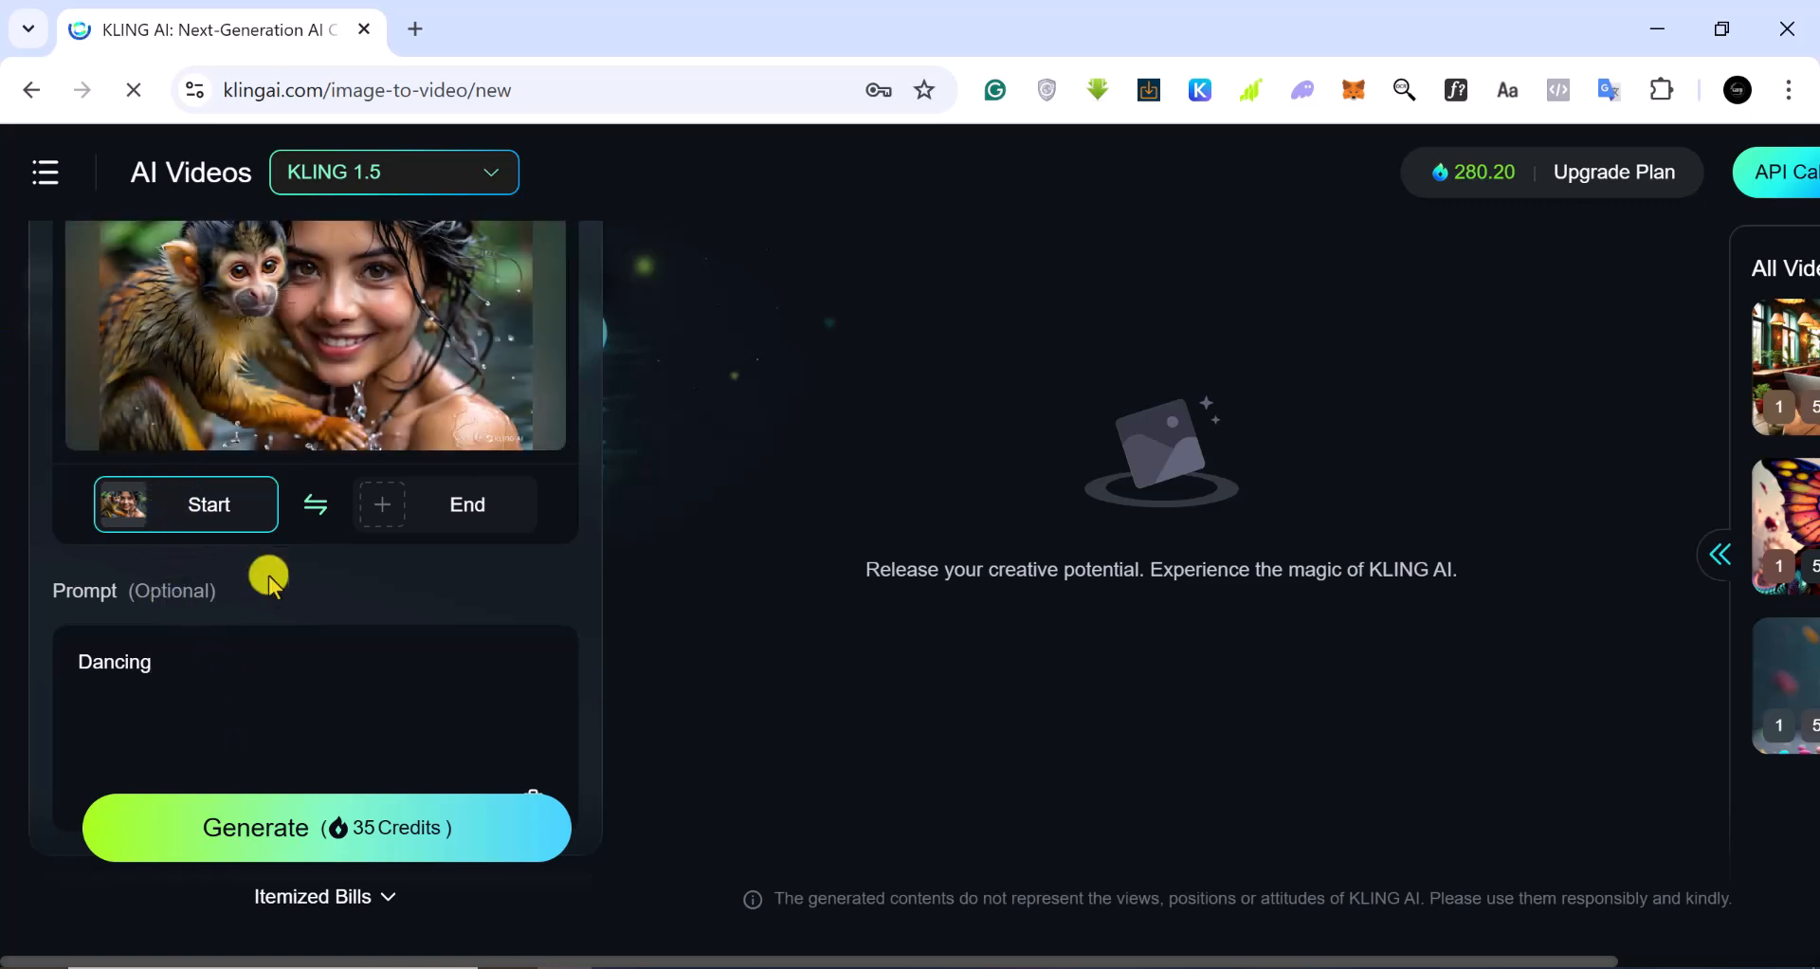
pyautogui.scroll(-5, 295, 671)
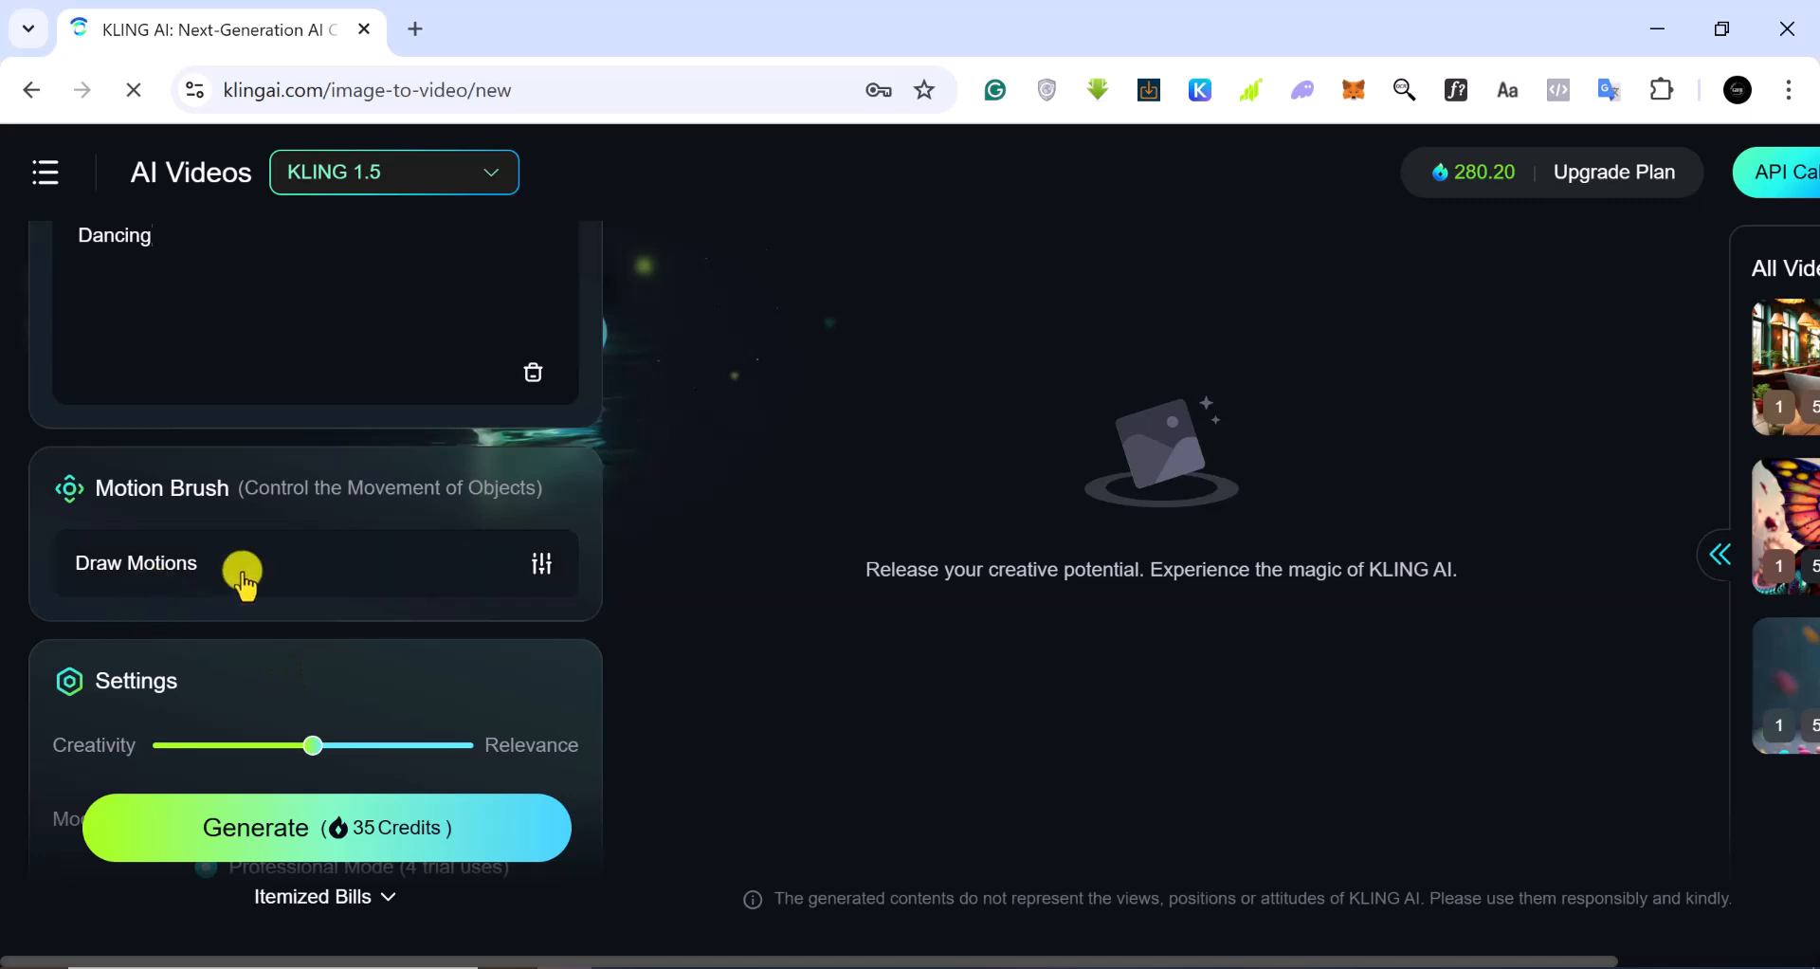
pyautogui.click(538, 559)
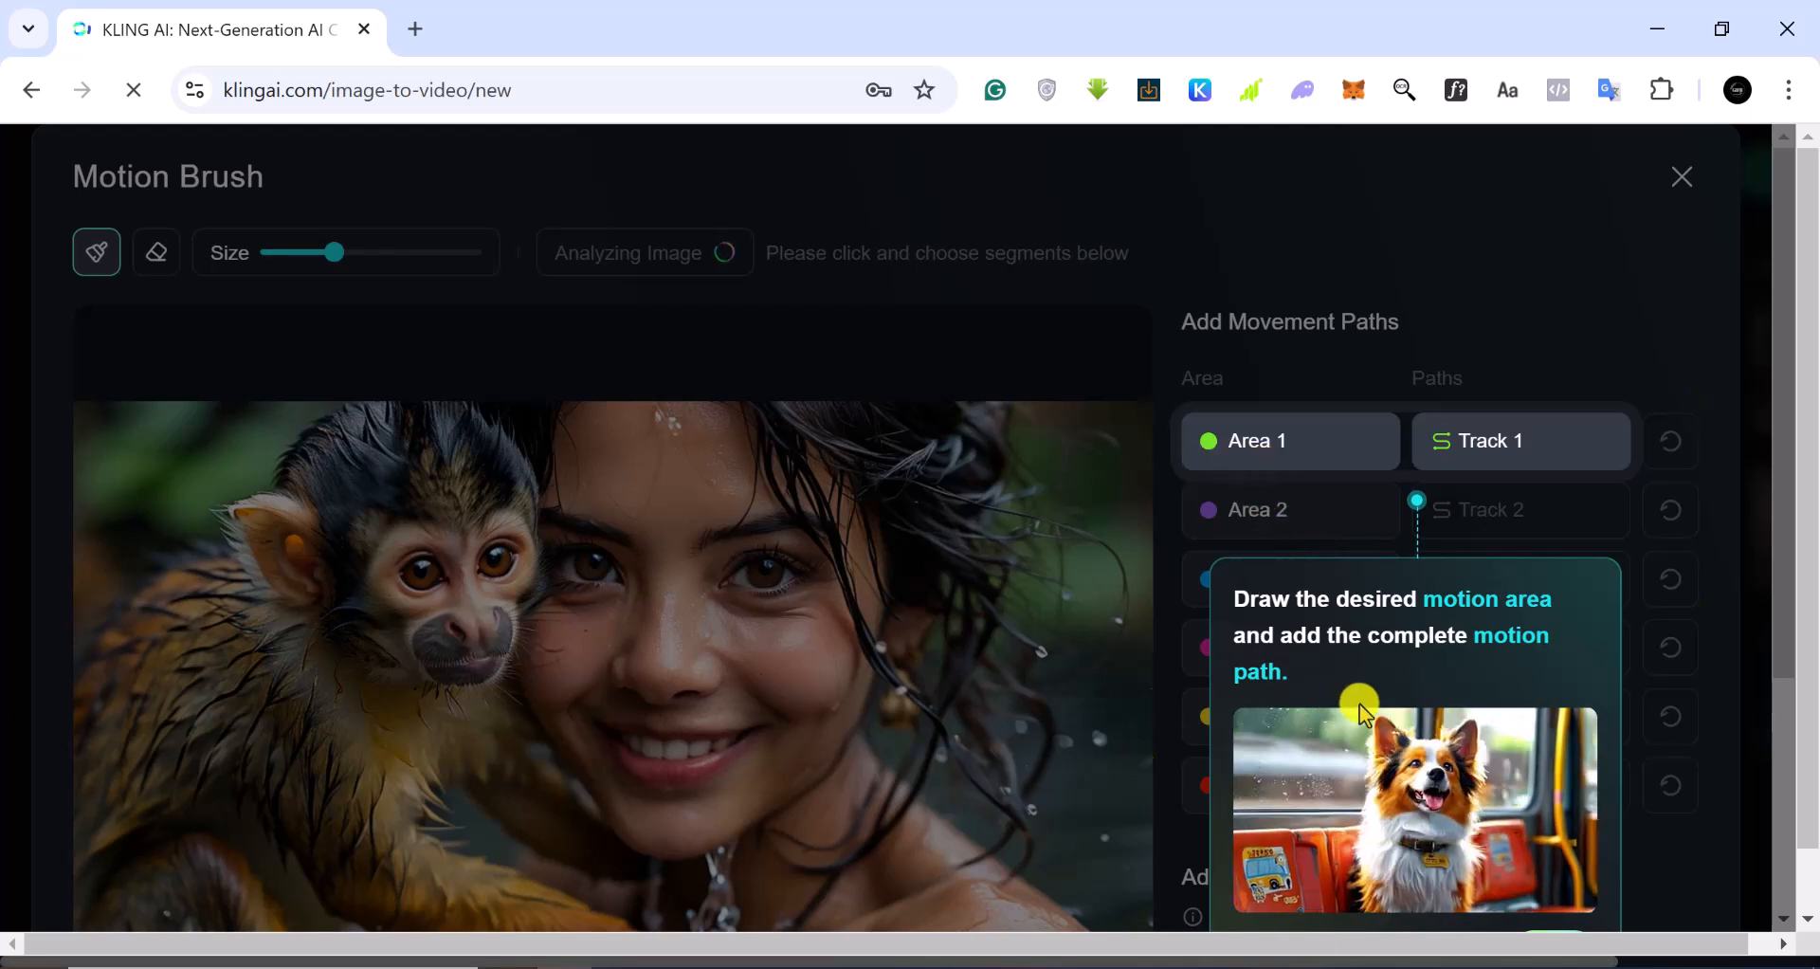
pyautogui.scroll(-1, 1362, 710)
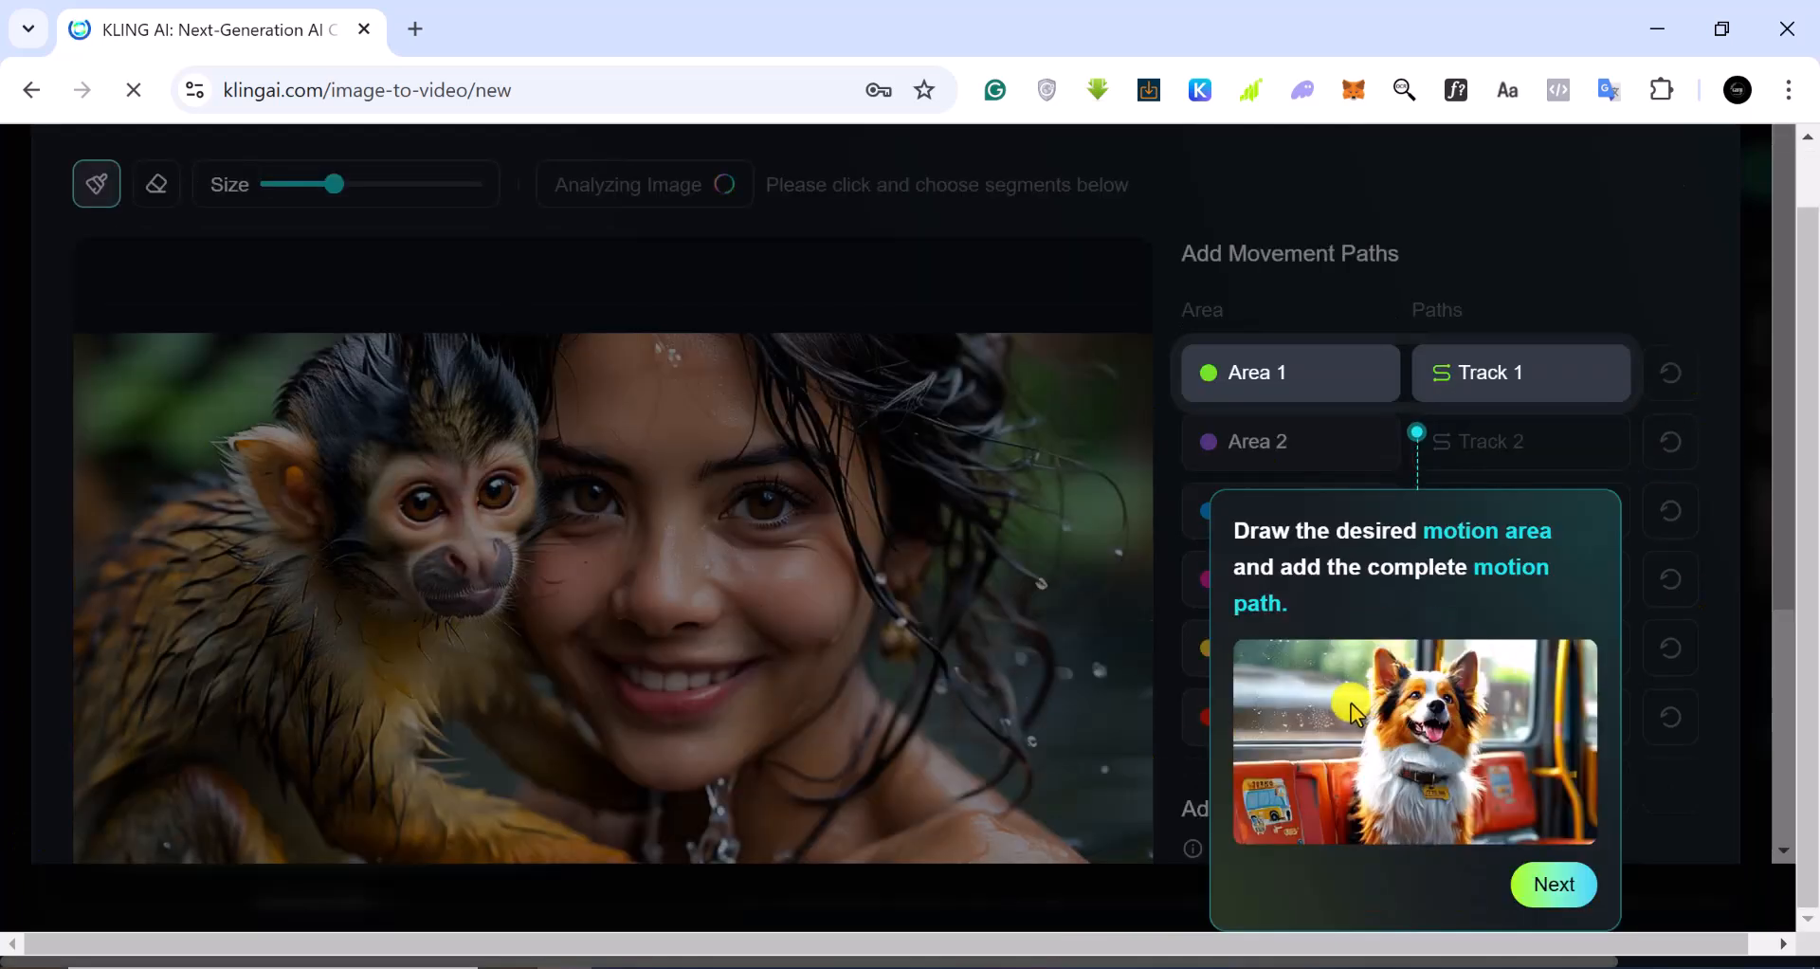
pyautogui.scroll(1, 1180, 640)
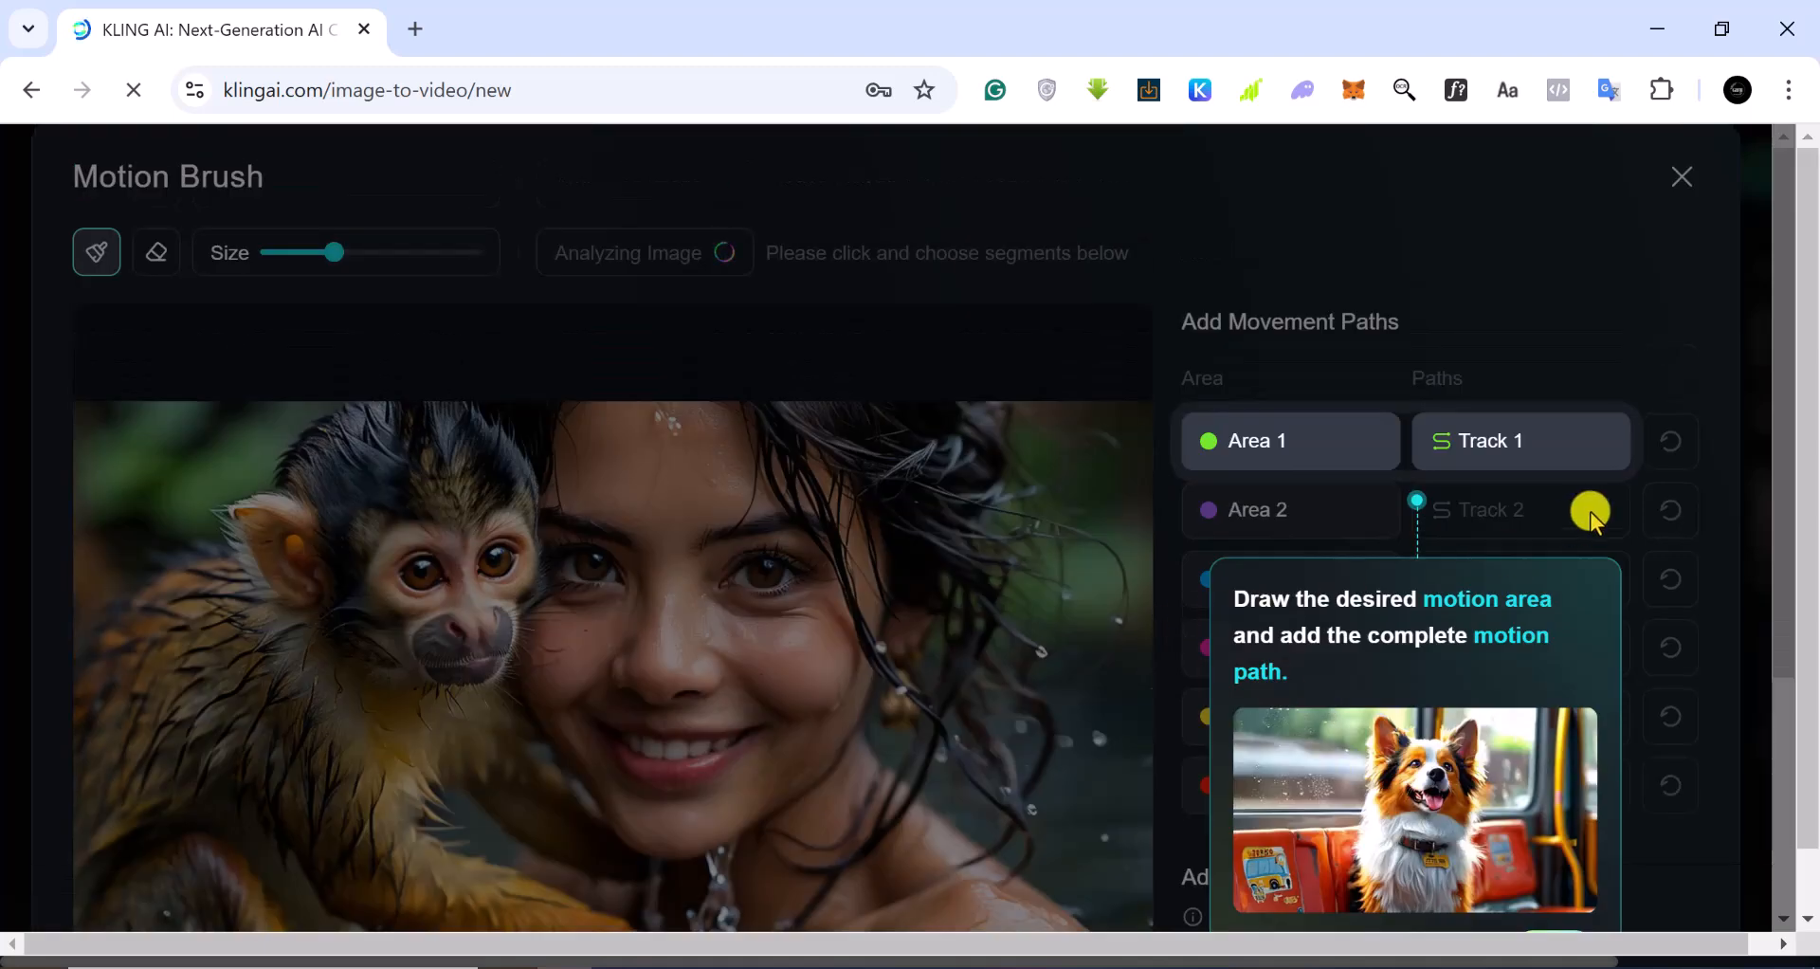
pyautogui.scroll(-1, 1572, 610)
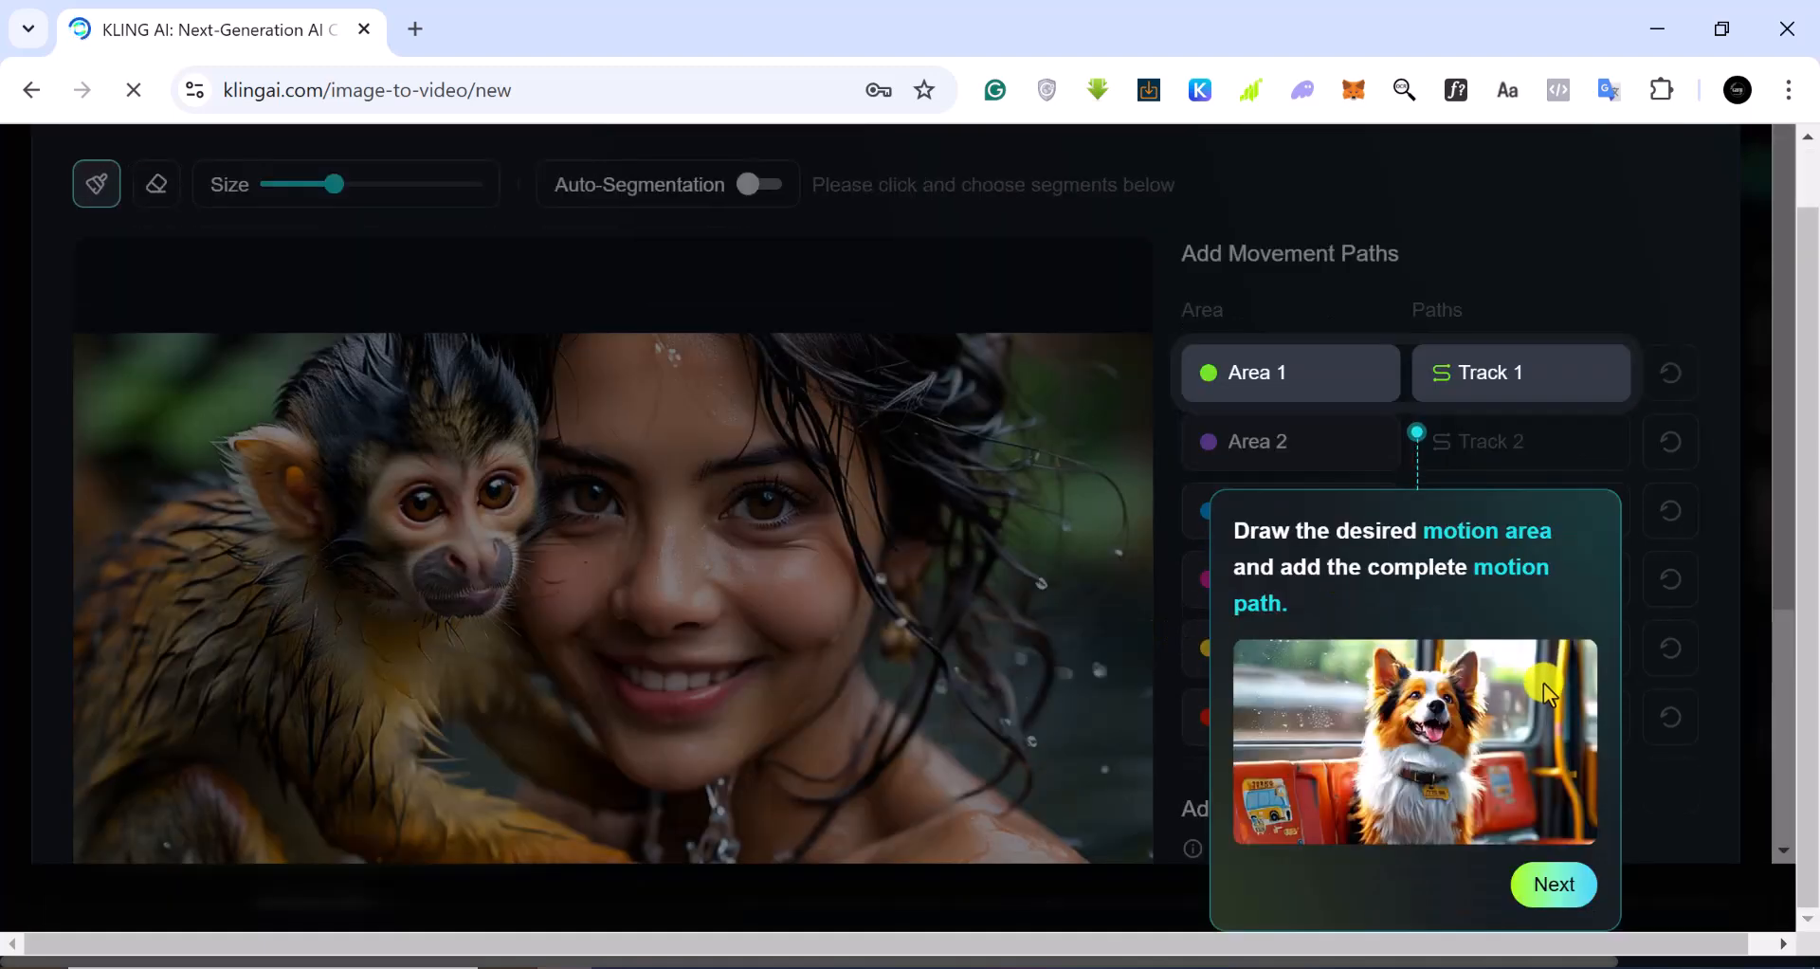
pyautogui.click(1547, 887)
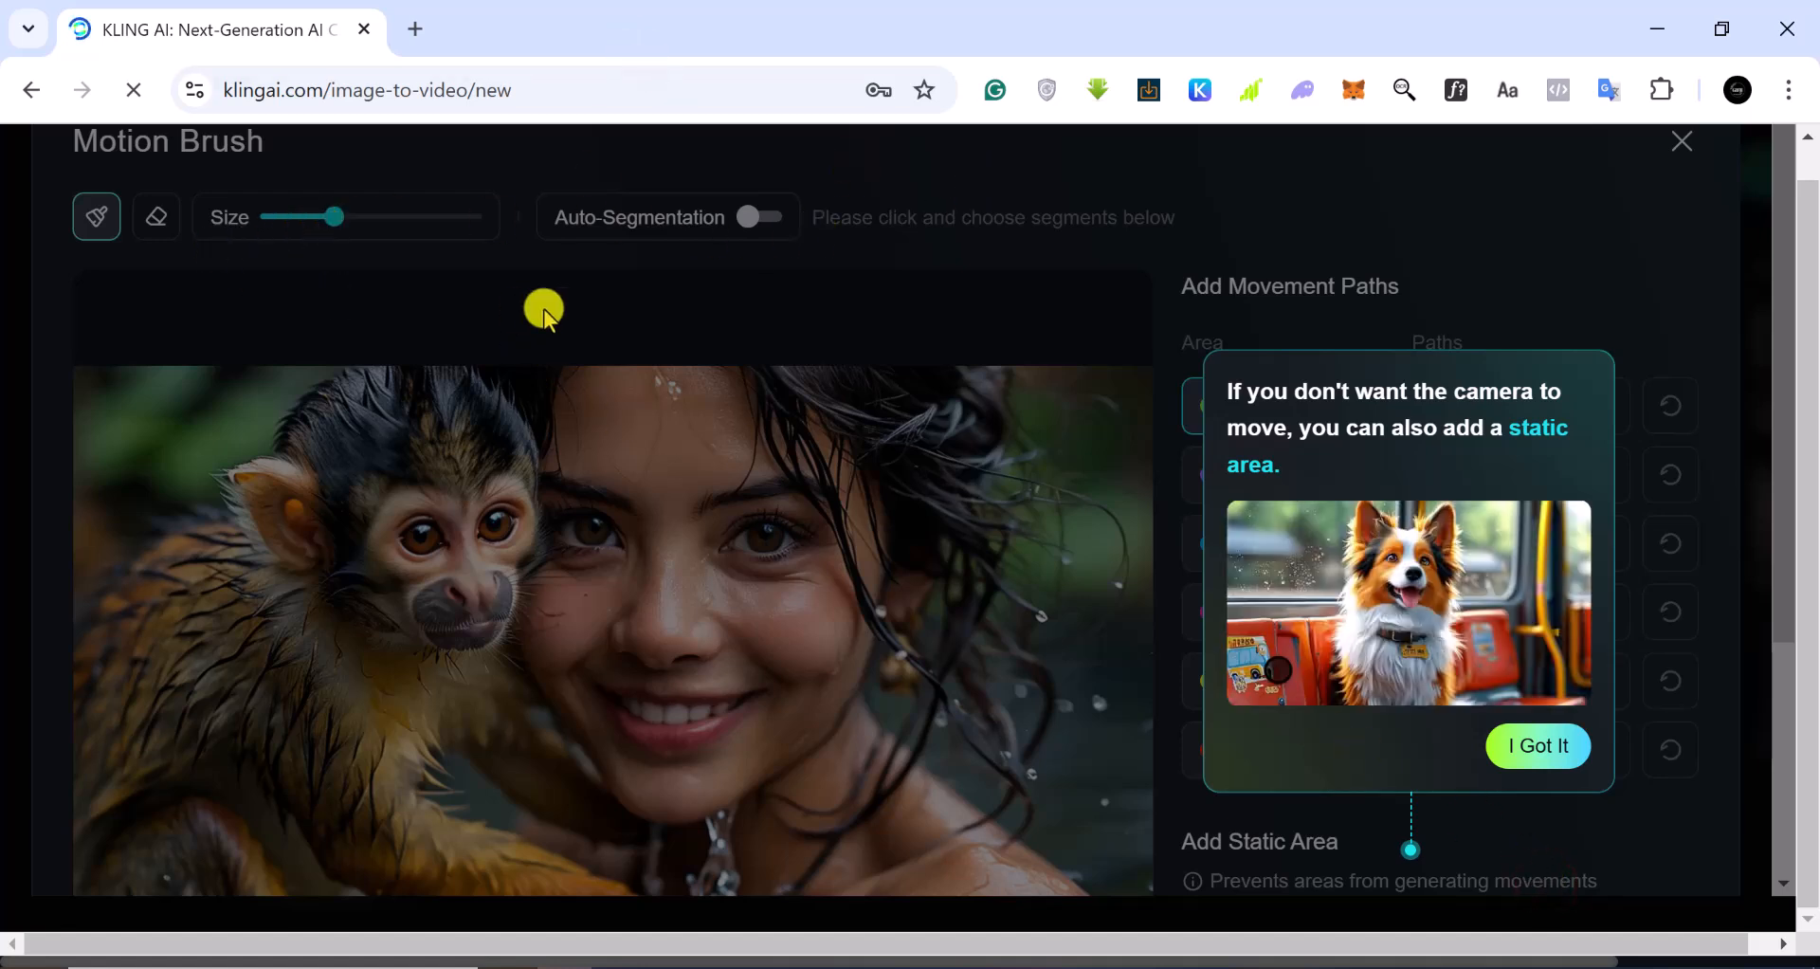
pyautogui.click(1678, 147)
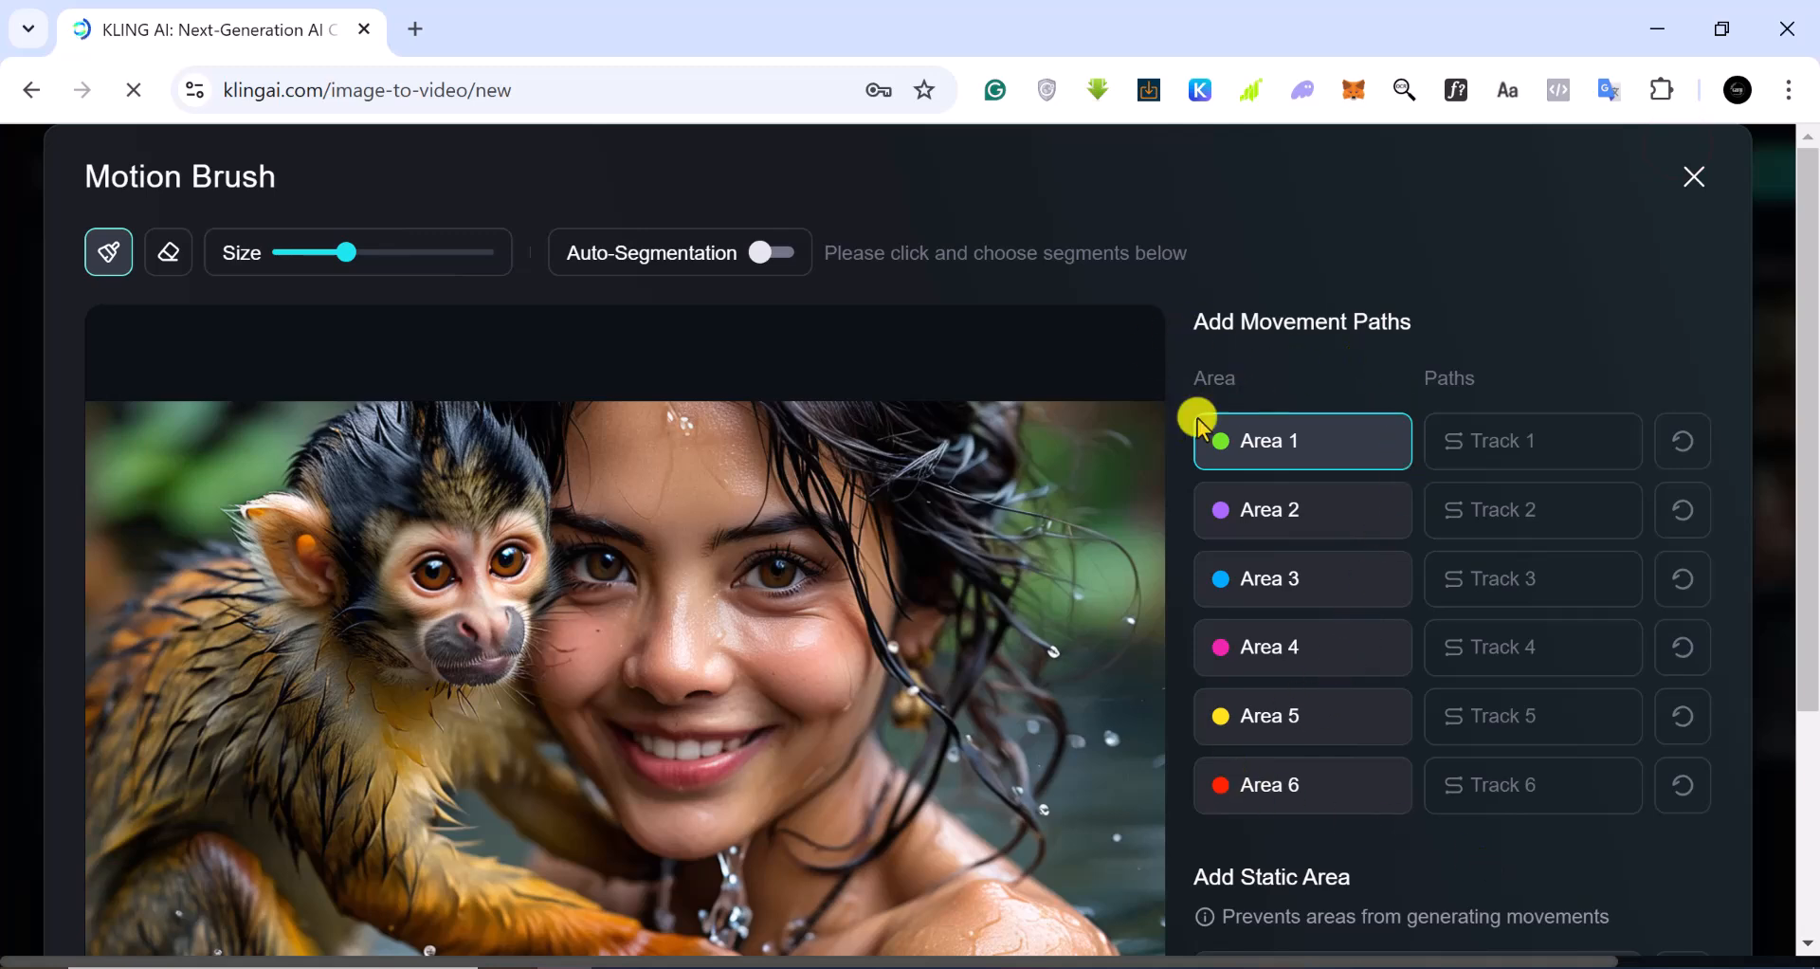
# Review the Motion Brush's movement areas, tracks and static area option, and close the editor without drawing any motion
pyautogui.scroll(-1, 1422, 398)
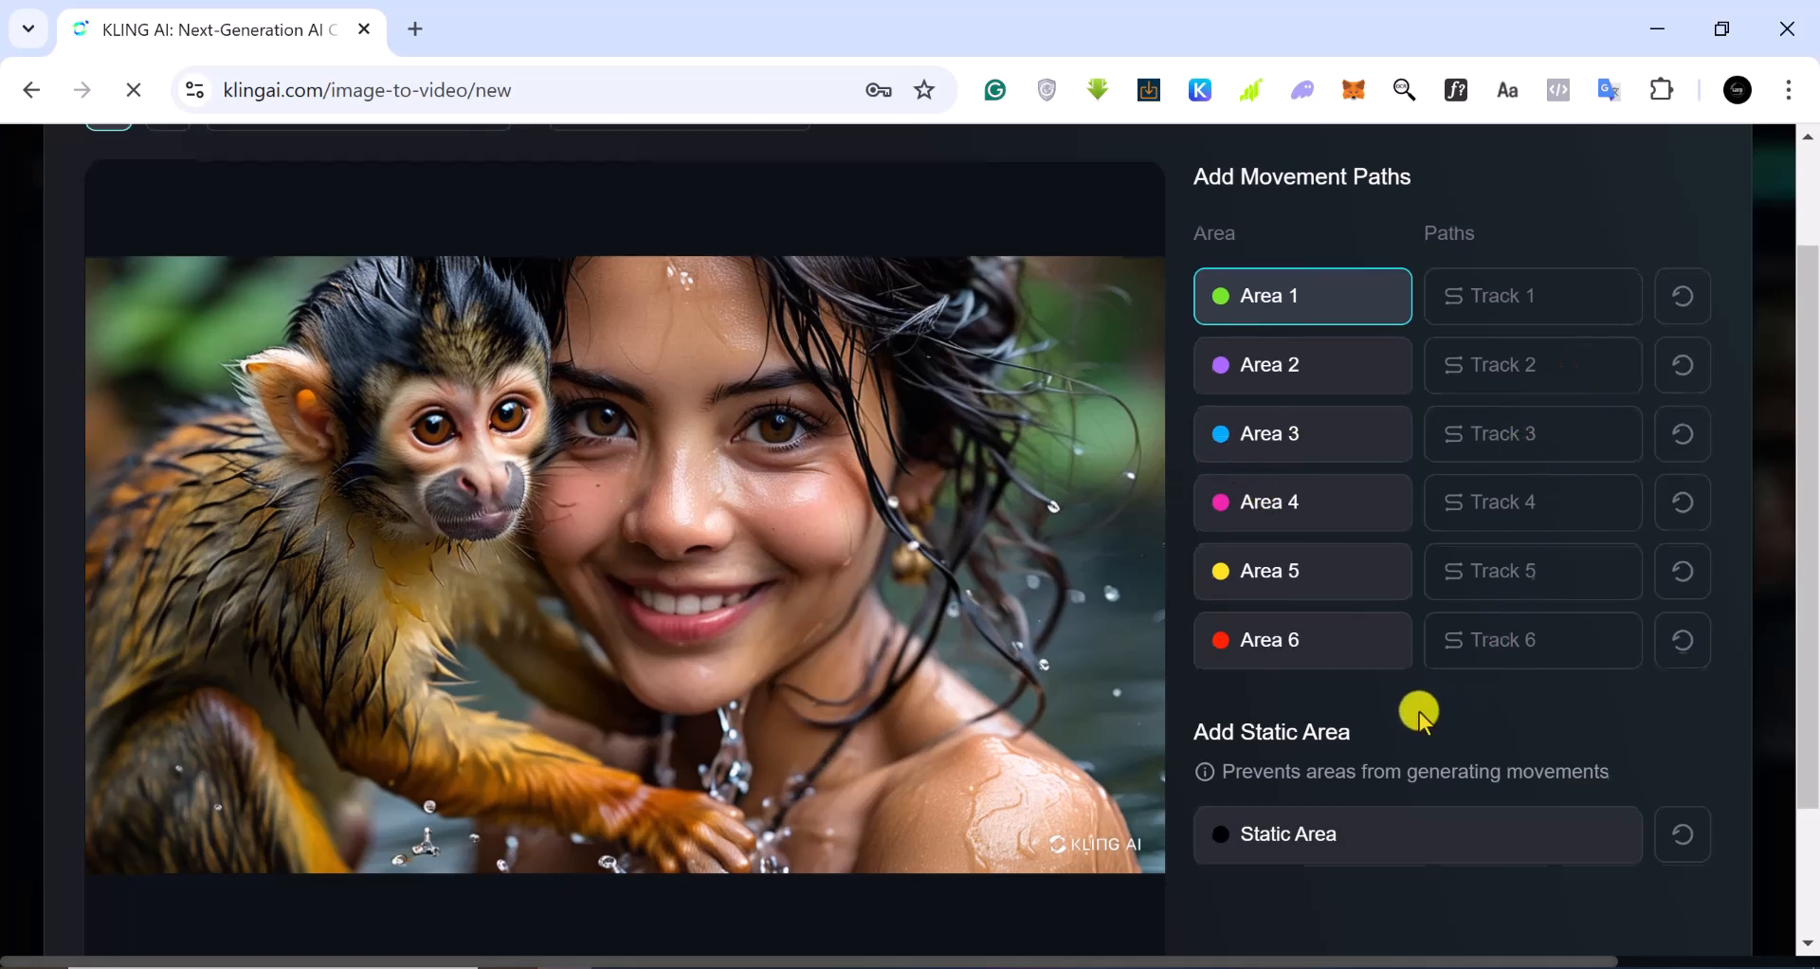
pyautogui.scroll(-1, 1419, 711)
pyautogui.scroll(2, 1419, 697)
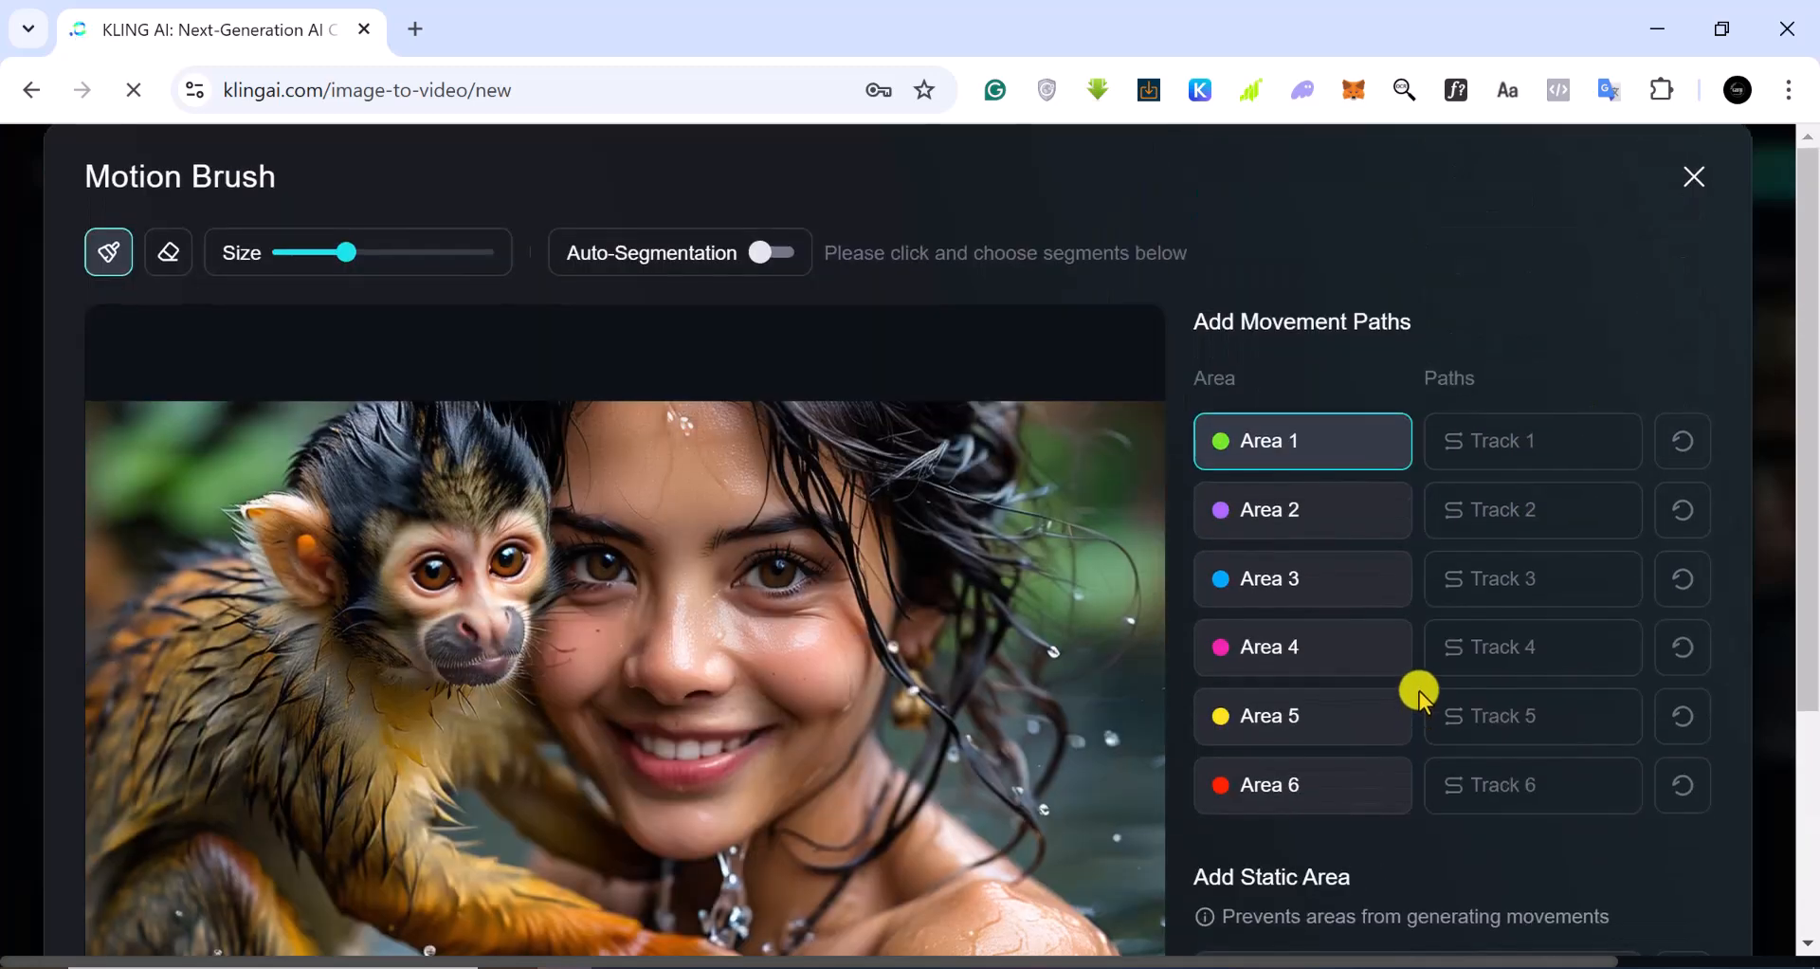
pyautogui.click(1705, 176)
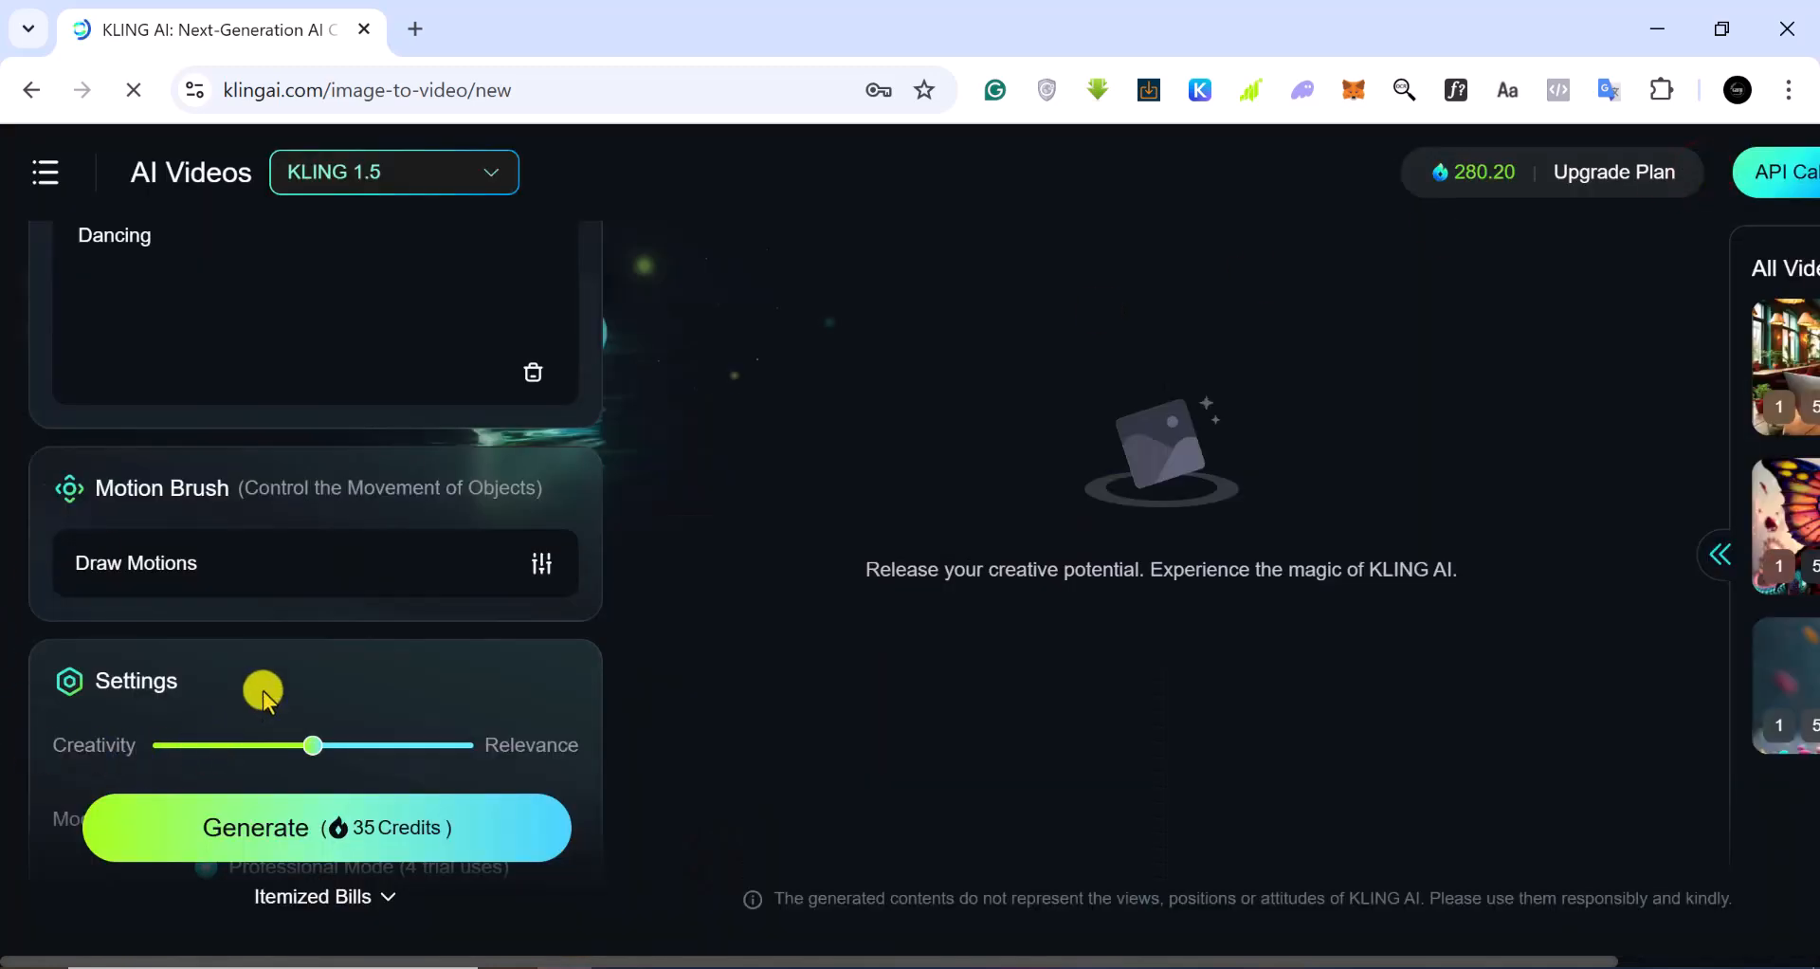
# Examine the creativity and relevance balance, generation mode, duration and generating count in the video settings
pyautogui.scroll(-5, 247, 569)
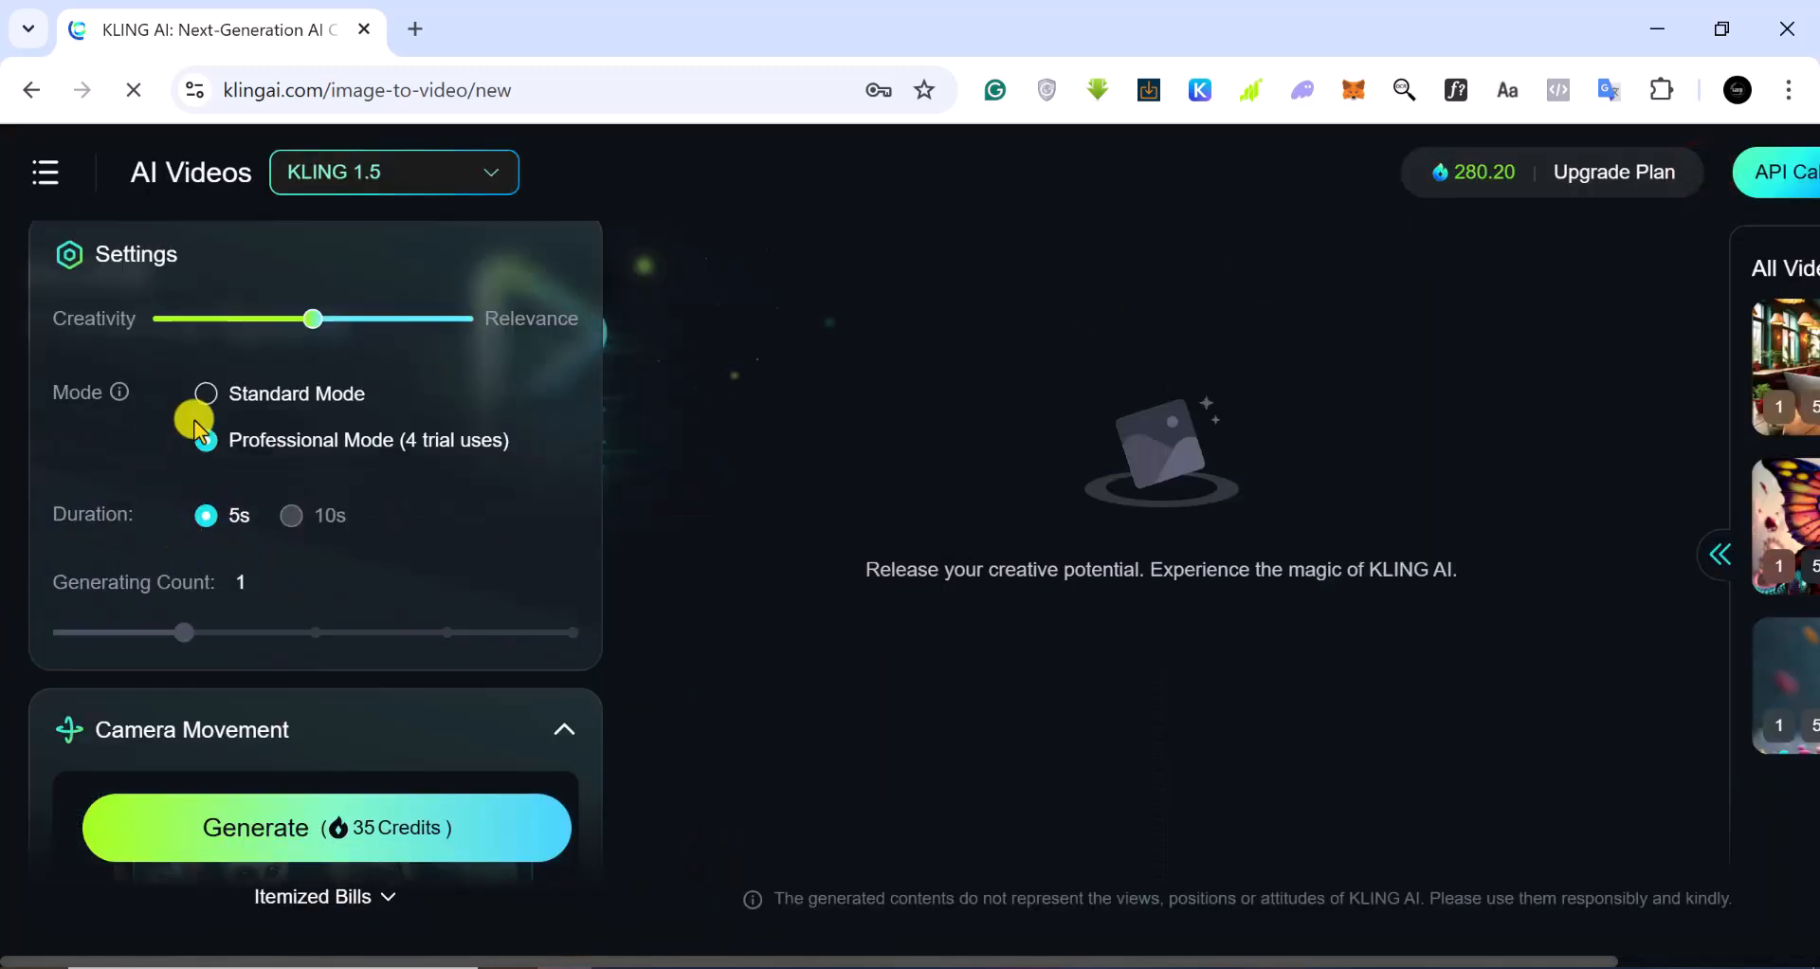
pyautogui.scroll(1, 474, 612)
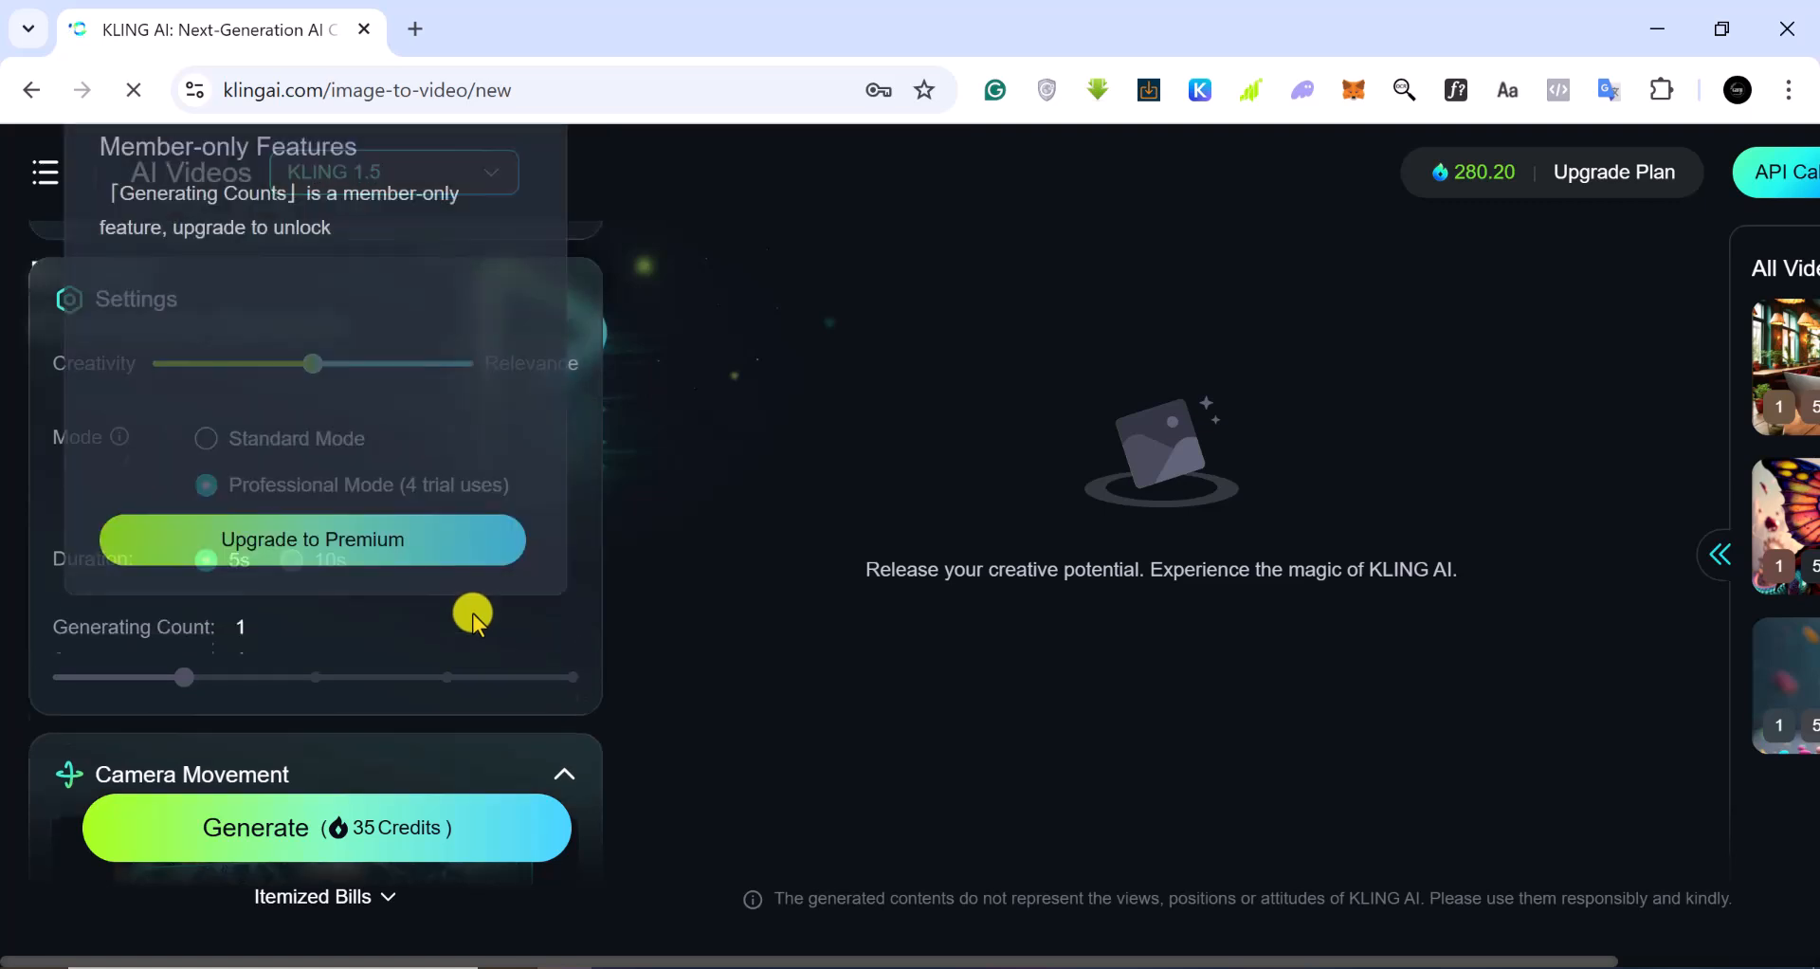
pyautogui.scroll(4, 474, 612)
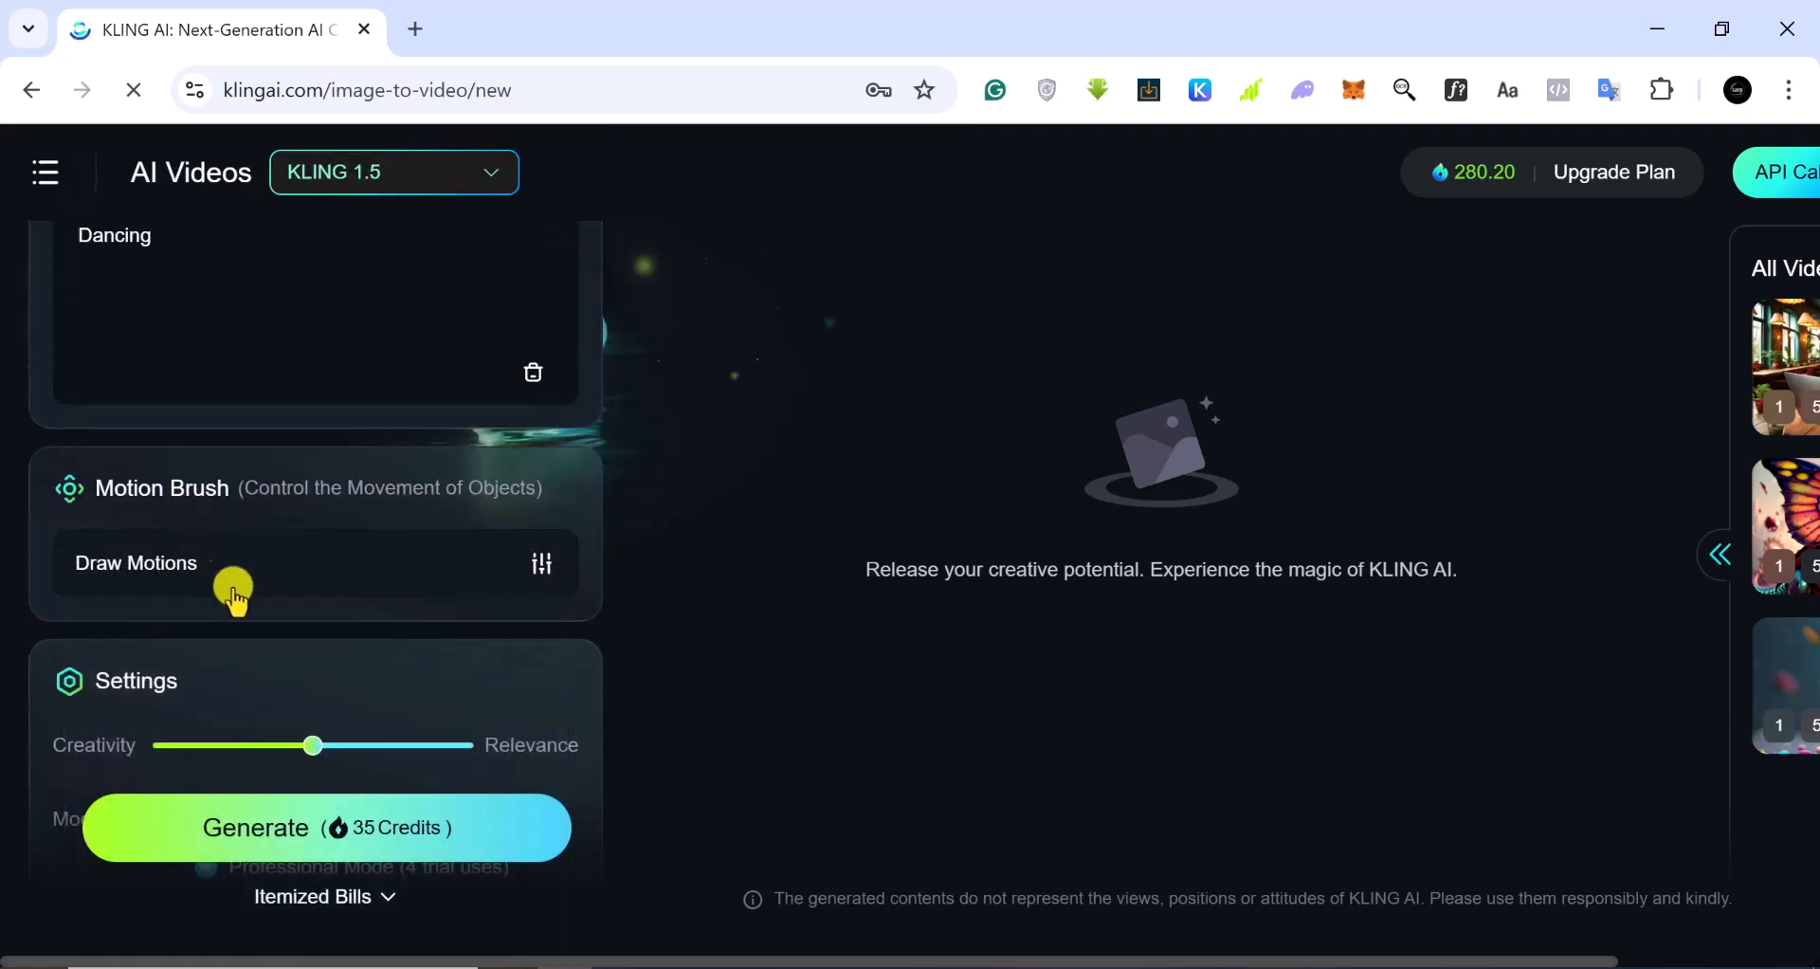
pyautogui.scroll(-6, 218, 582)
pyautogui.scroll(-3, 150, 673)
pyautogui.scroll(5, 174, 617)
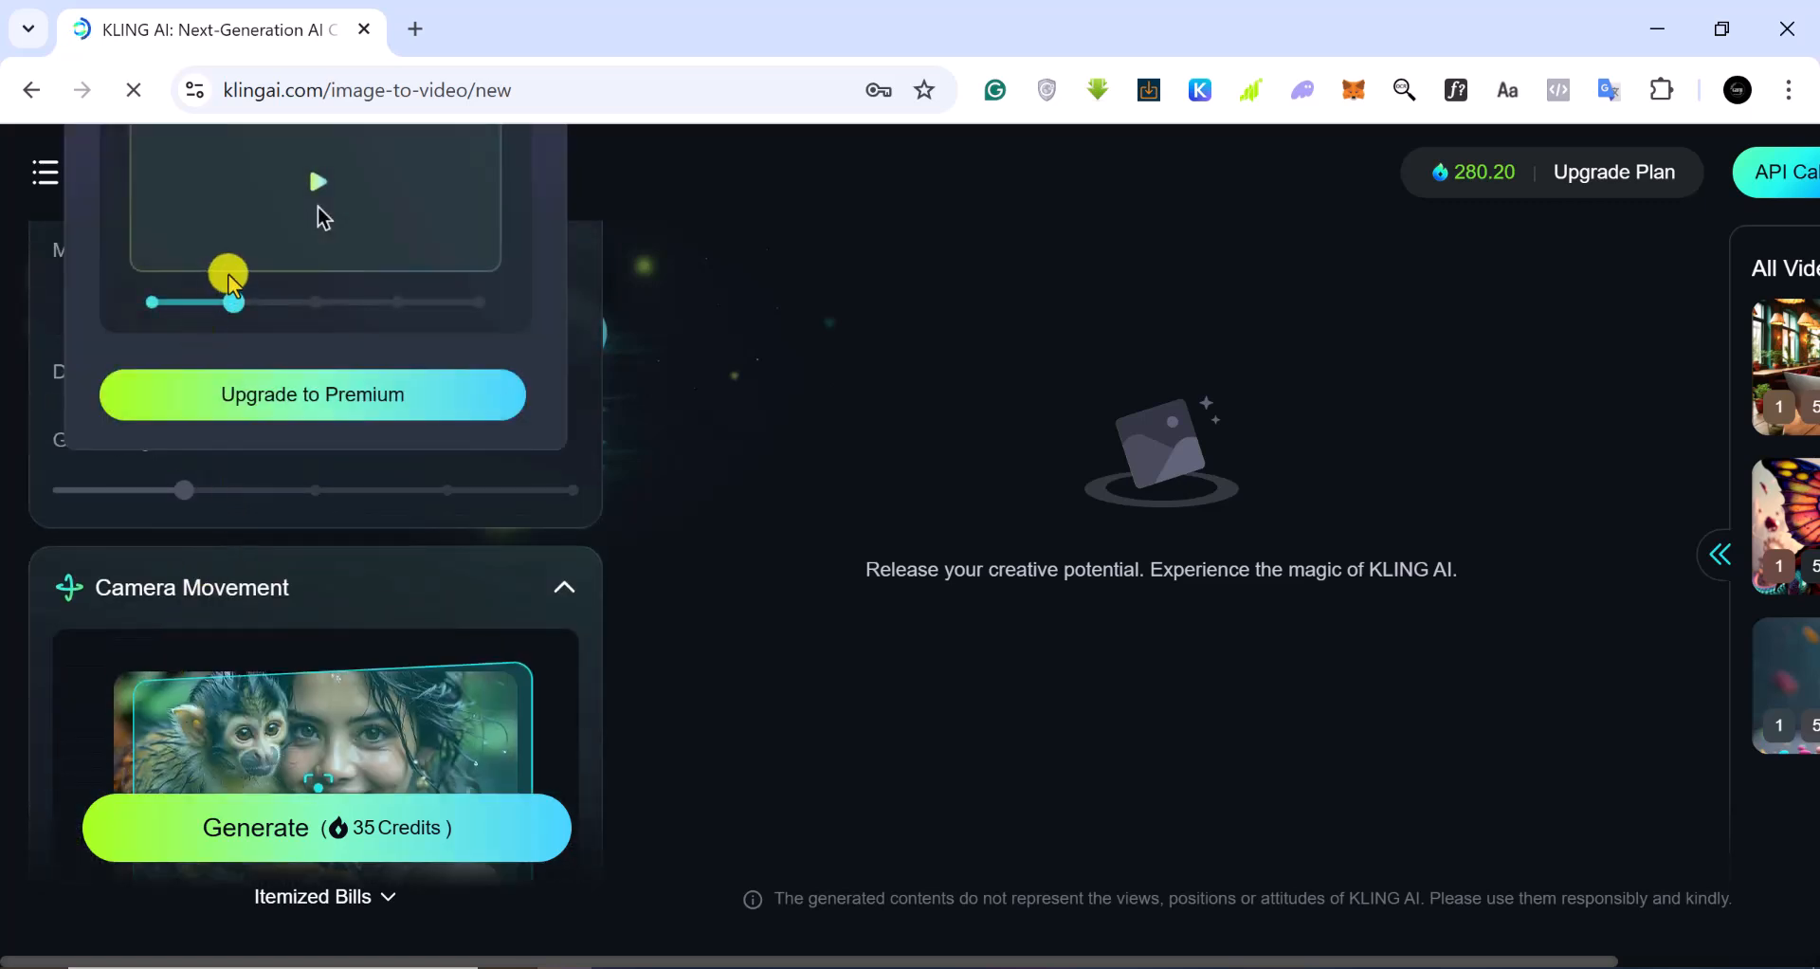
pyautogui.scroll(2, 438, 595)
pyautogui.moveTo(199, 434)
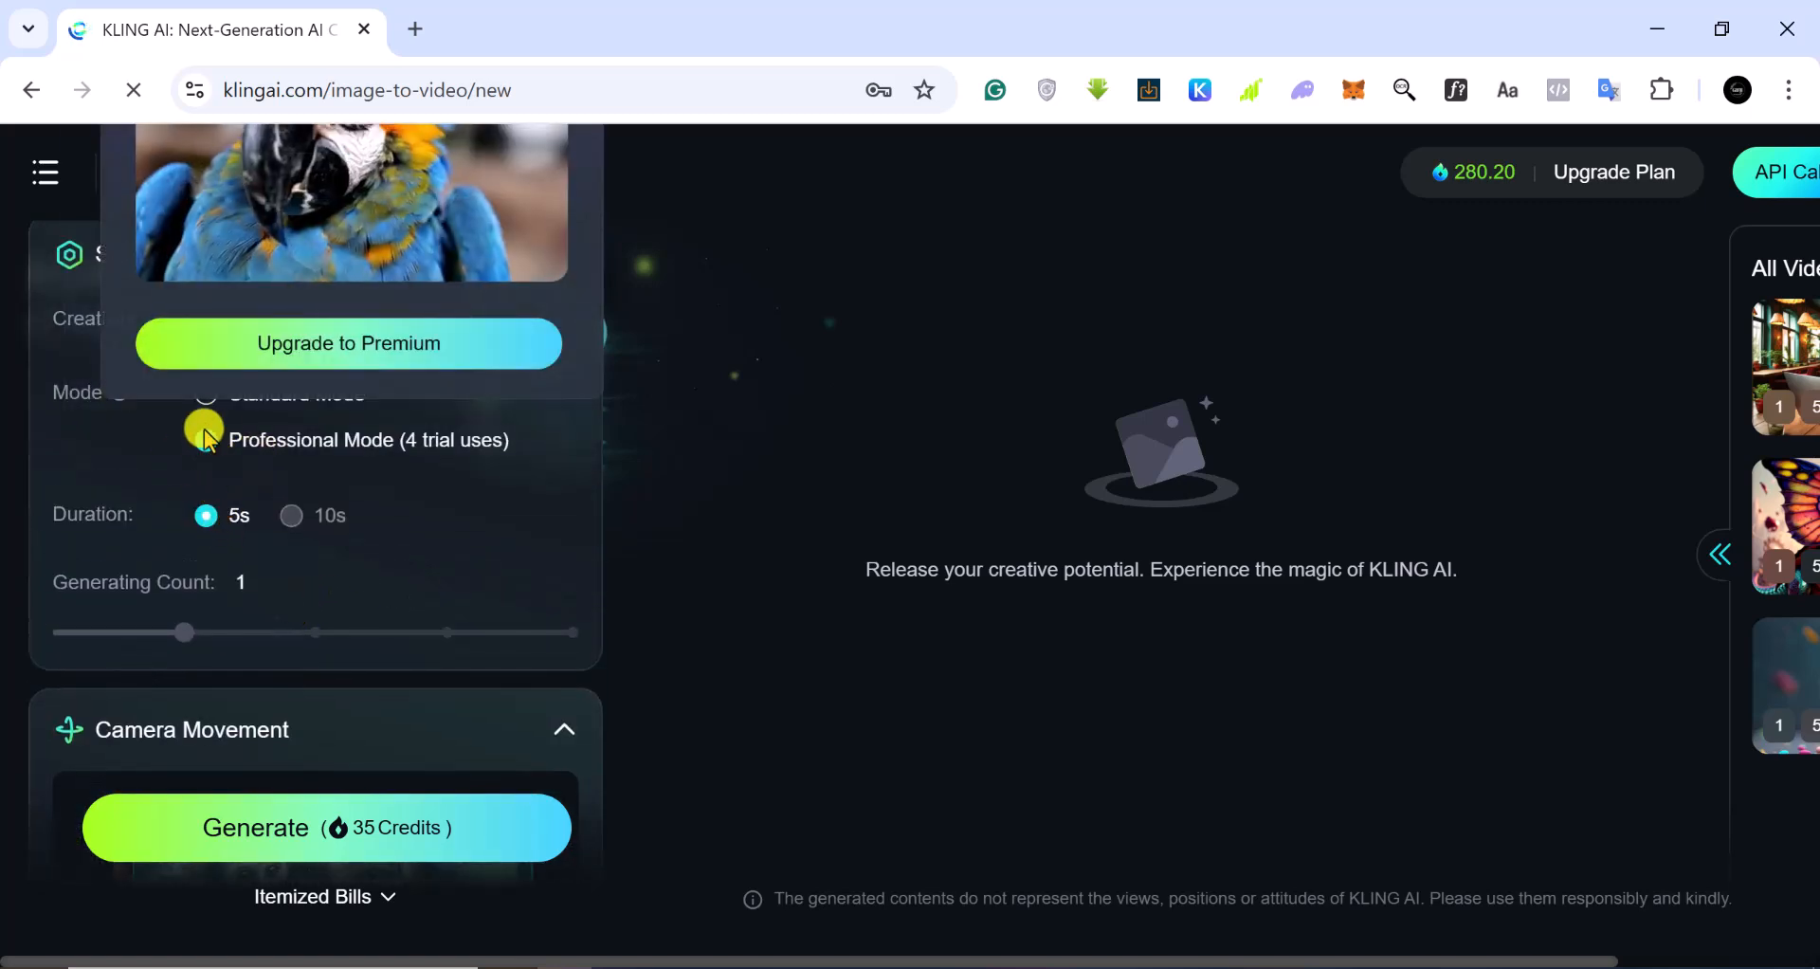
pyautogui.scroll(2, 233, 431)
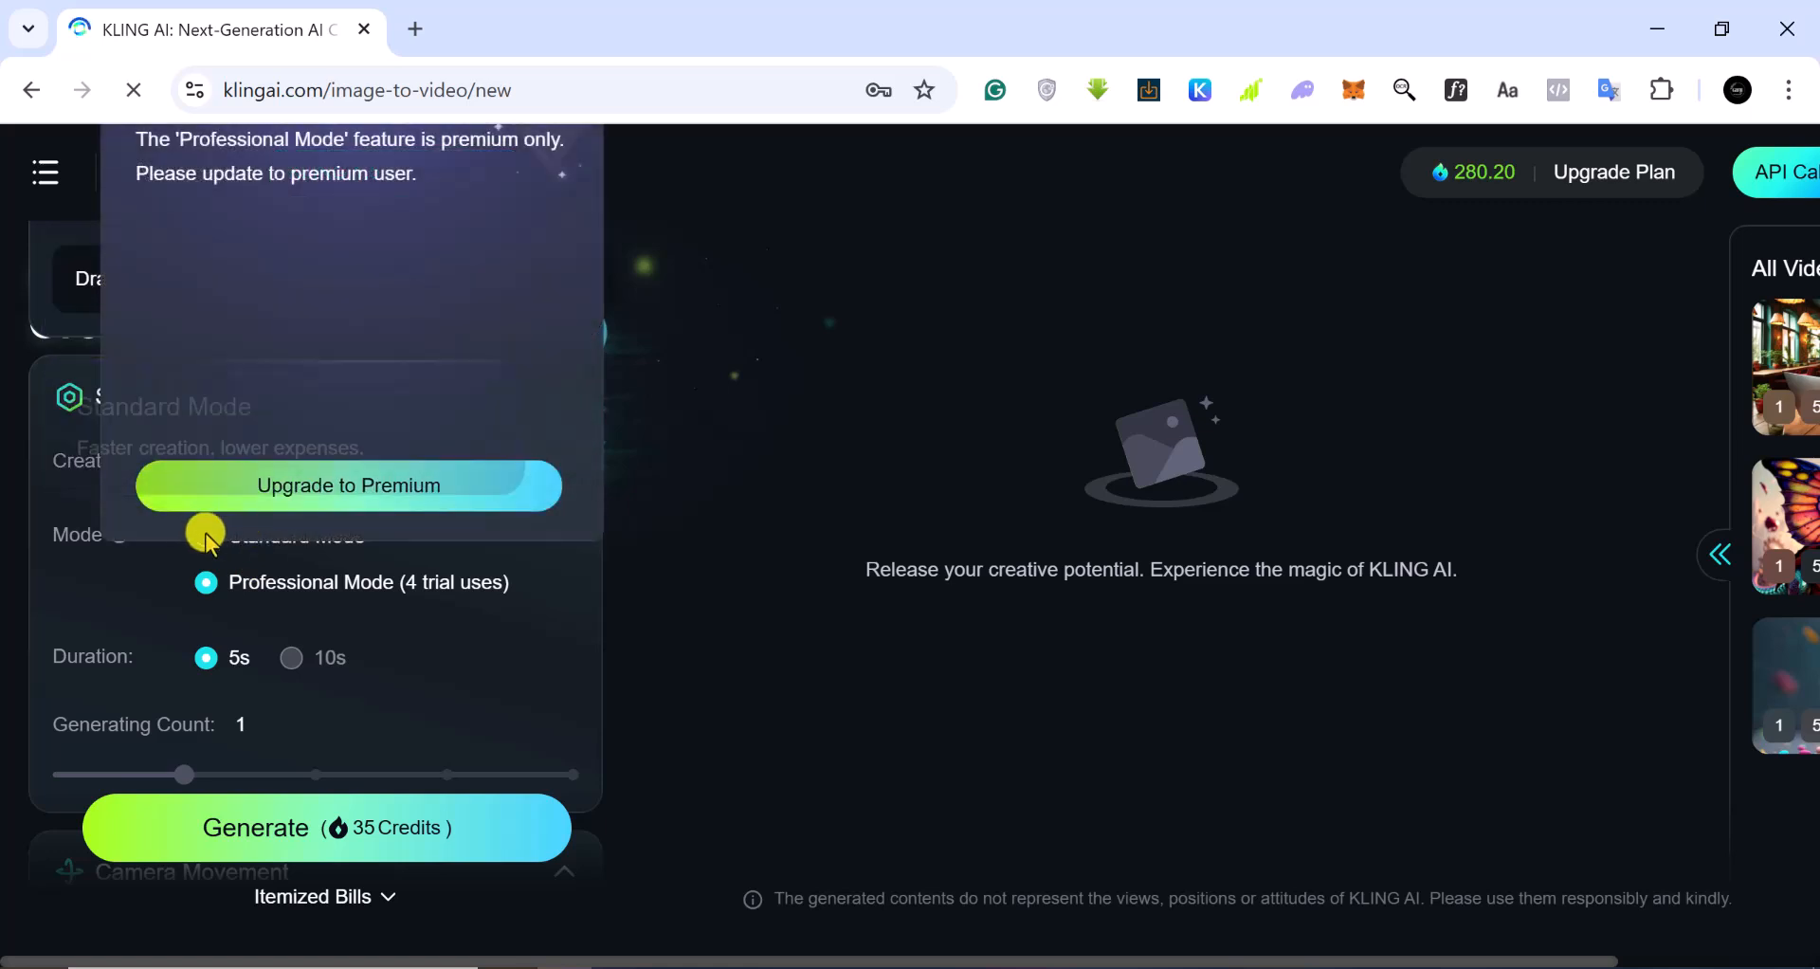
# Enter "blury" as the negative prompt and generate the video
pyautogui.scroll(-5, 327, 661)
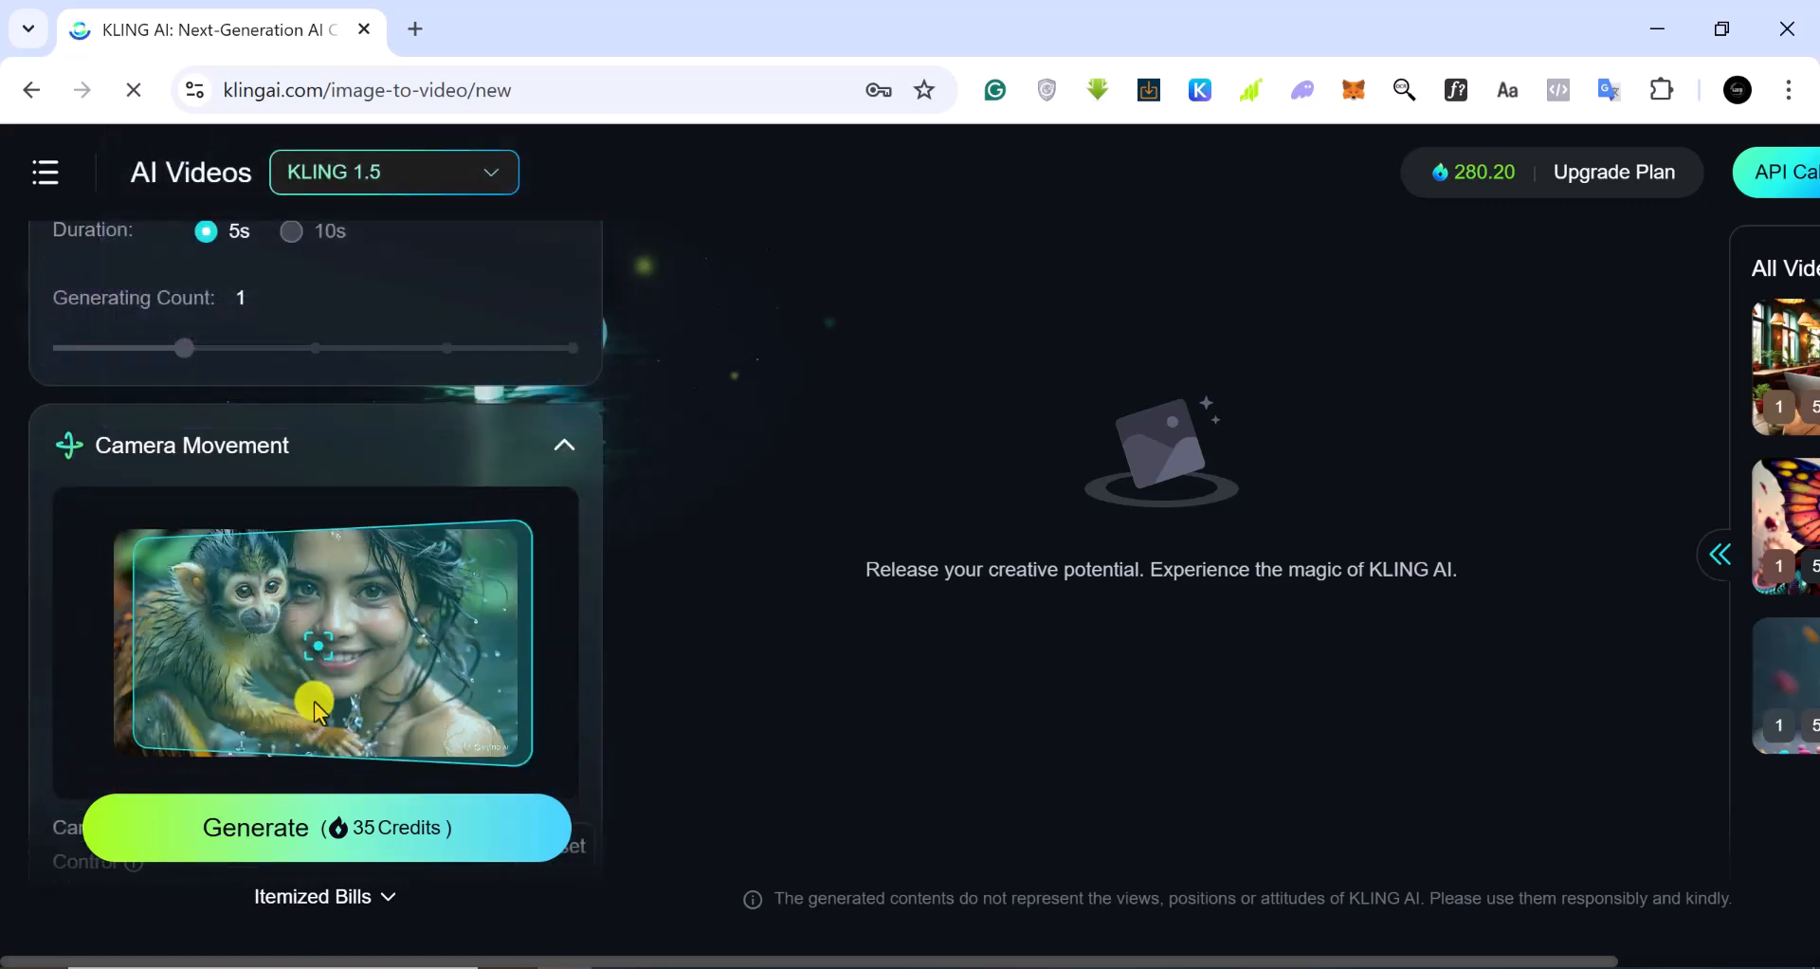
pyautogui.scroll(-6, 317, 701)
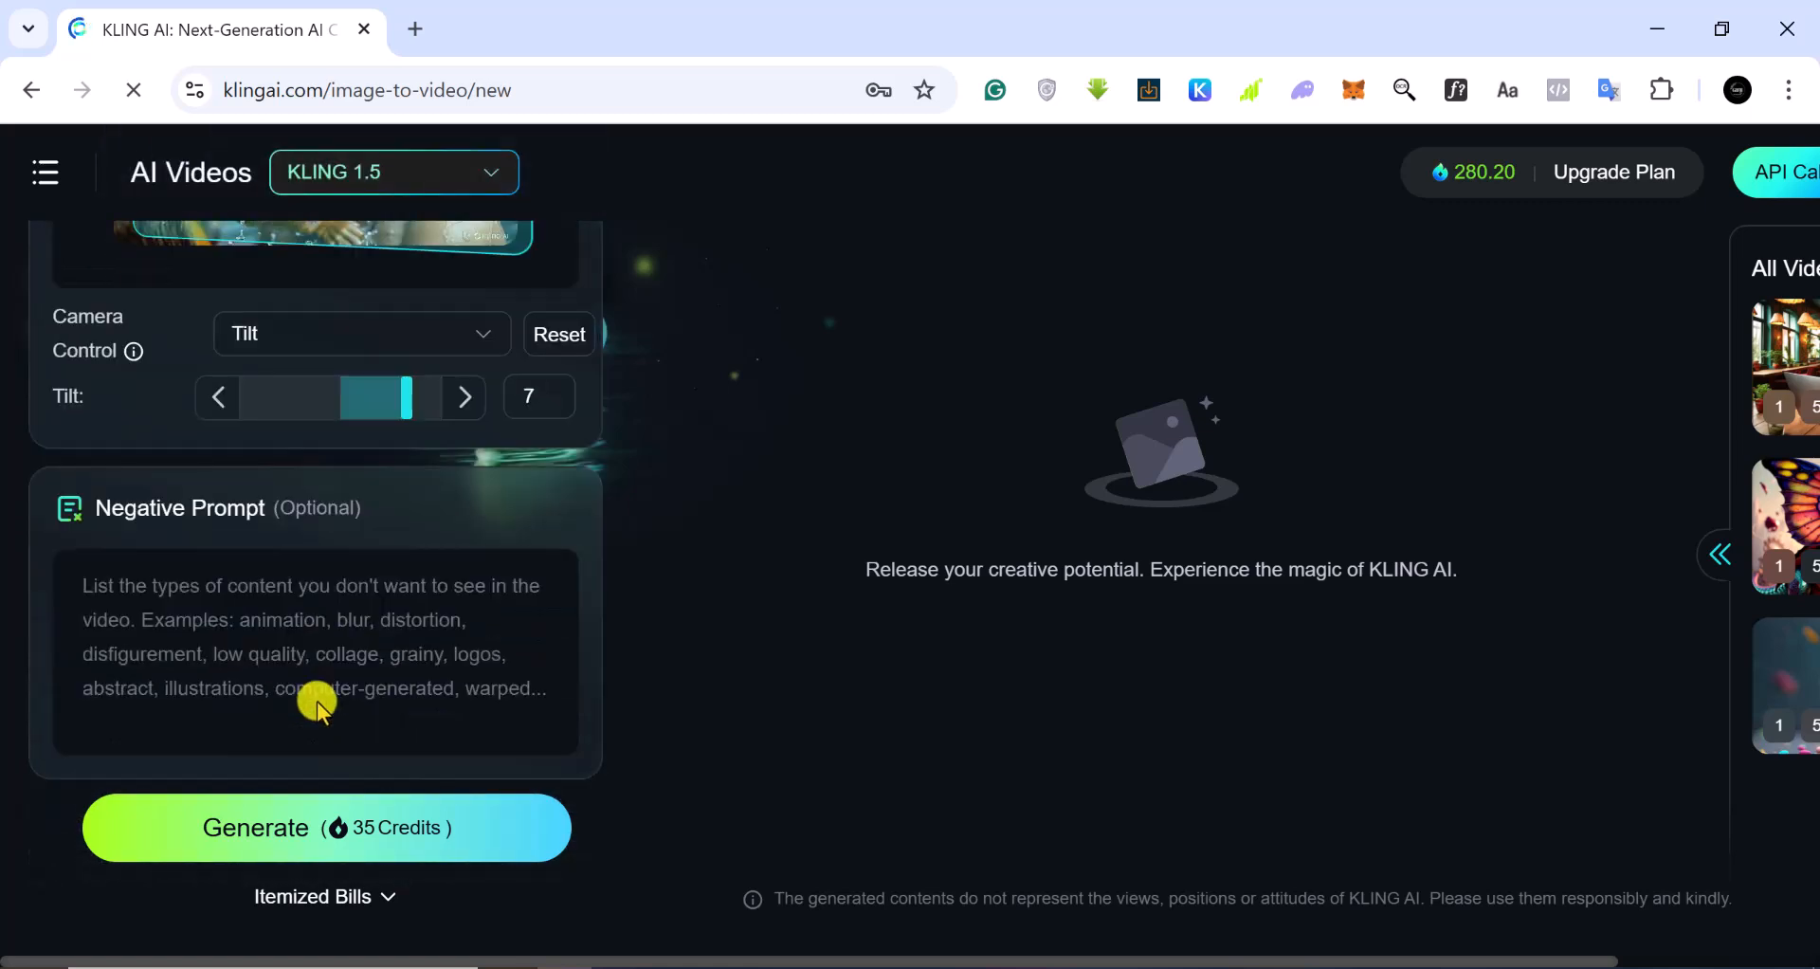
pyautogui.click(159, 594)
pyautogui.write('blury')
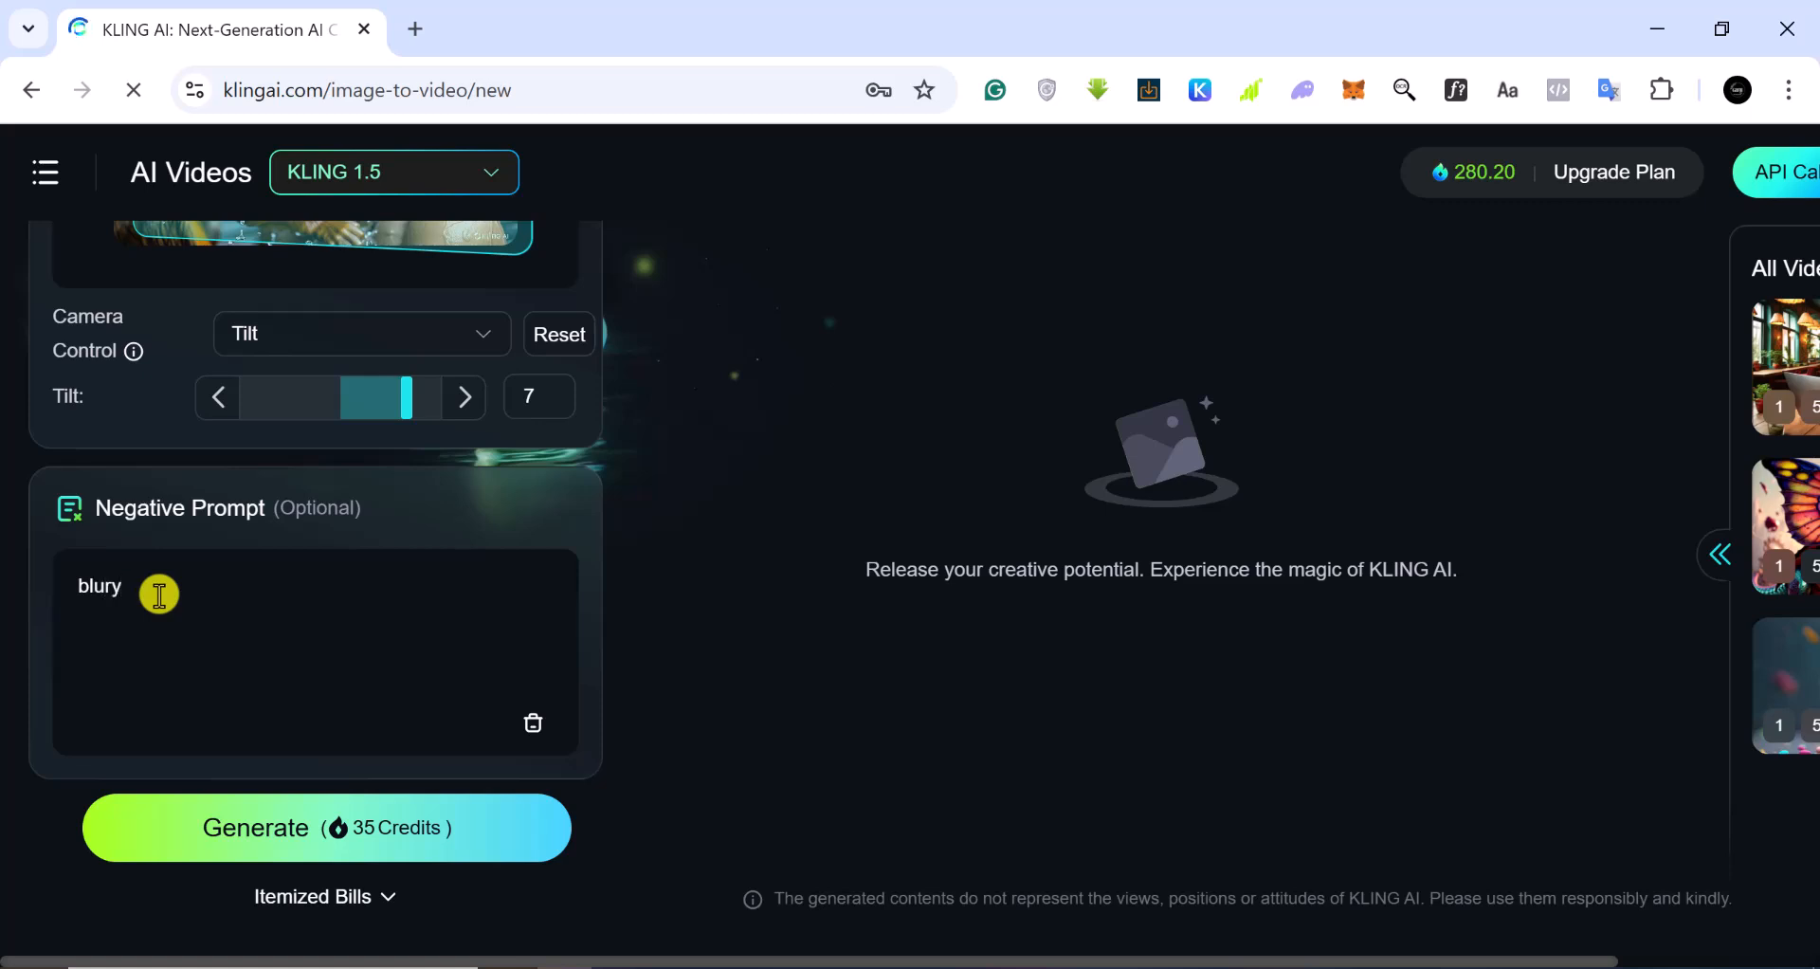
pyautogui.click(248, 839)
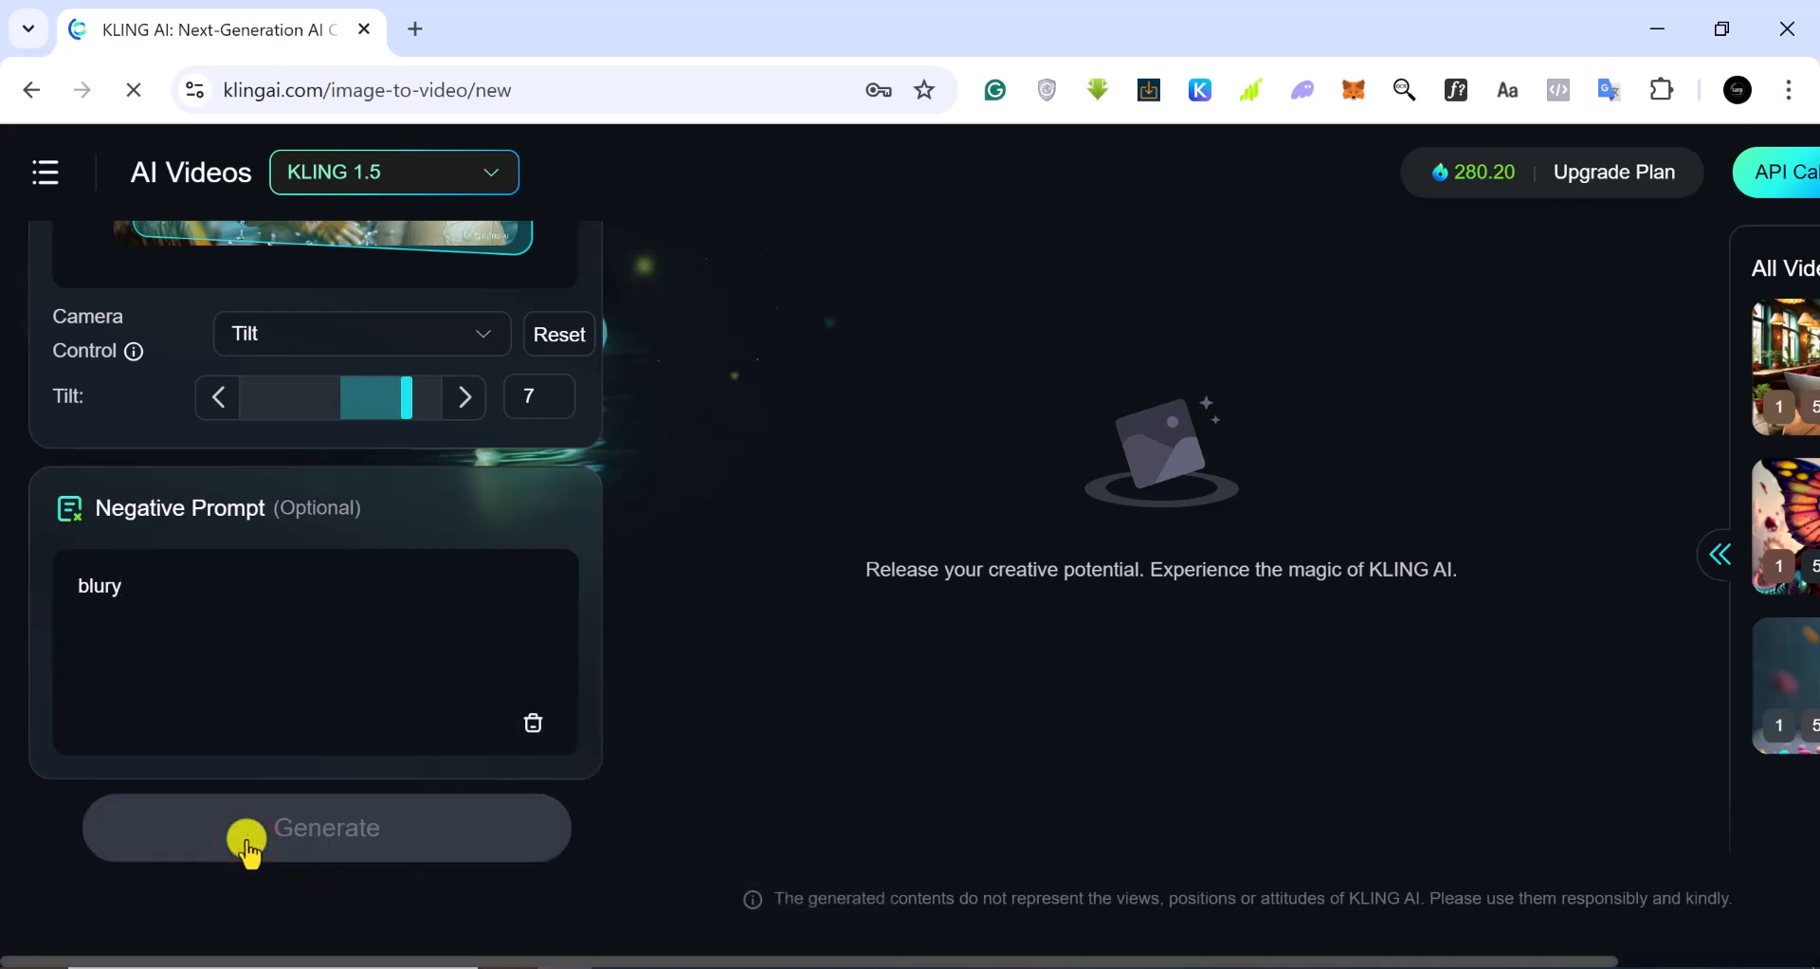
pyautogui.scroll(3, 358, 771)
pyautogui.scroll(-3, 358, 771)
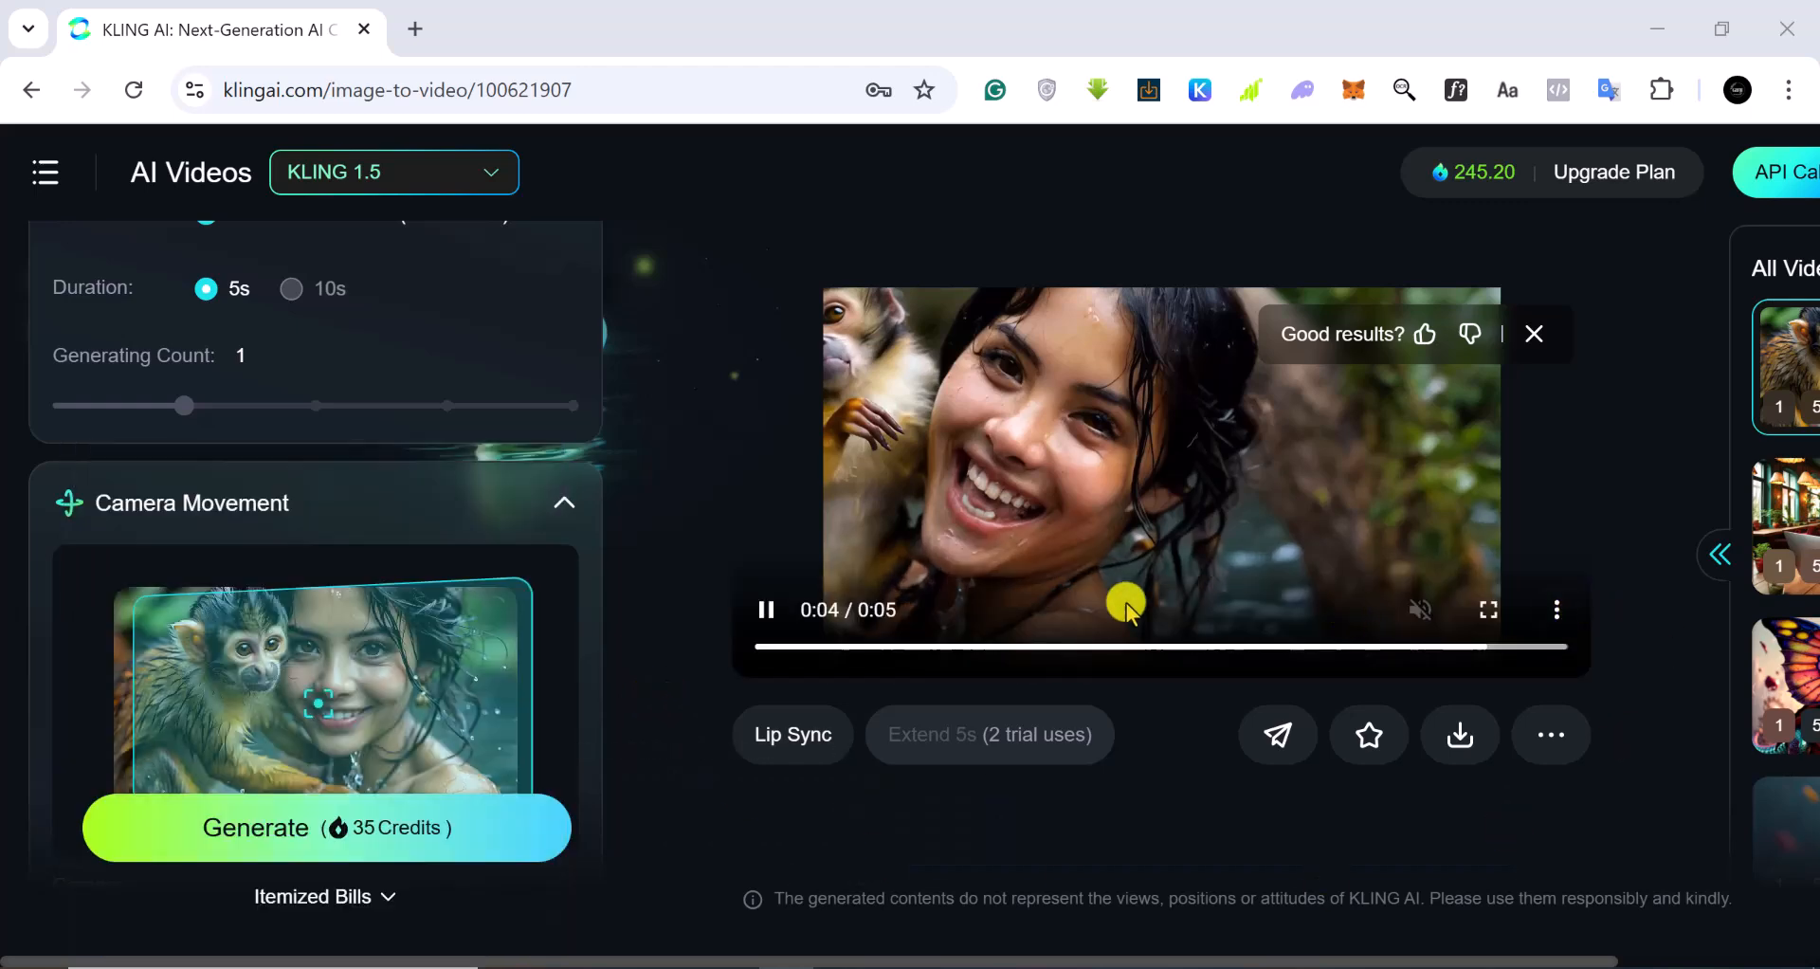
# Download the generated video from the preview player
pyautogui.click(1558, 612)
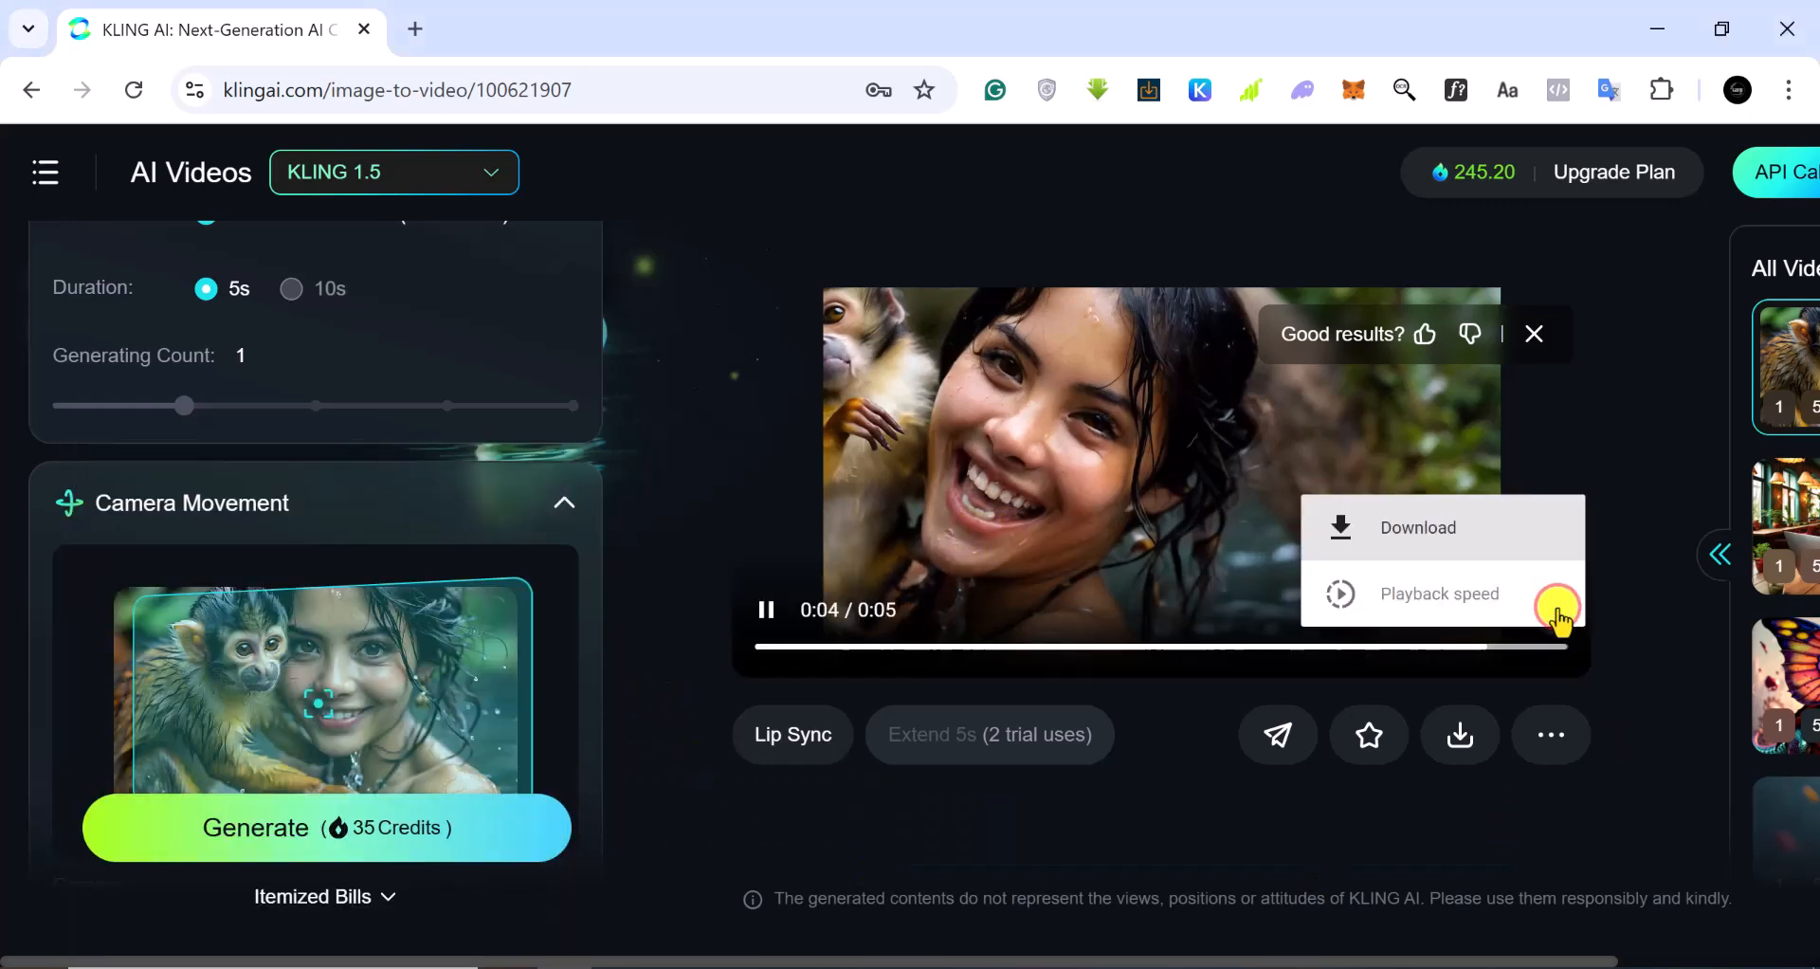
pyautogui.click(1419, 527)
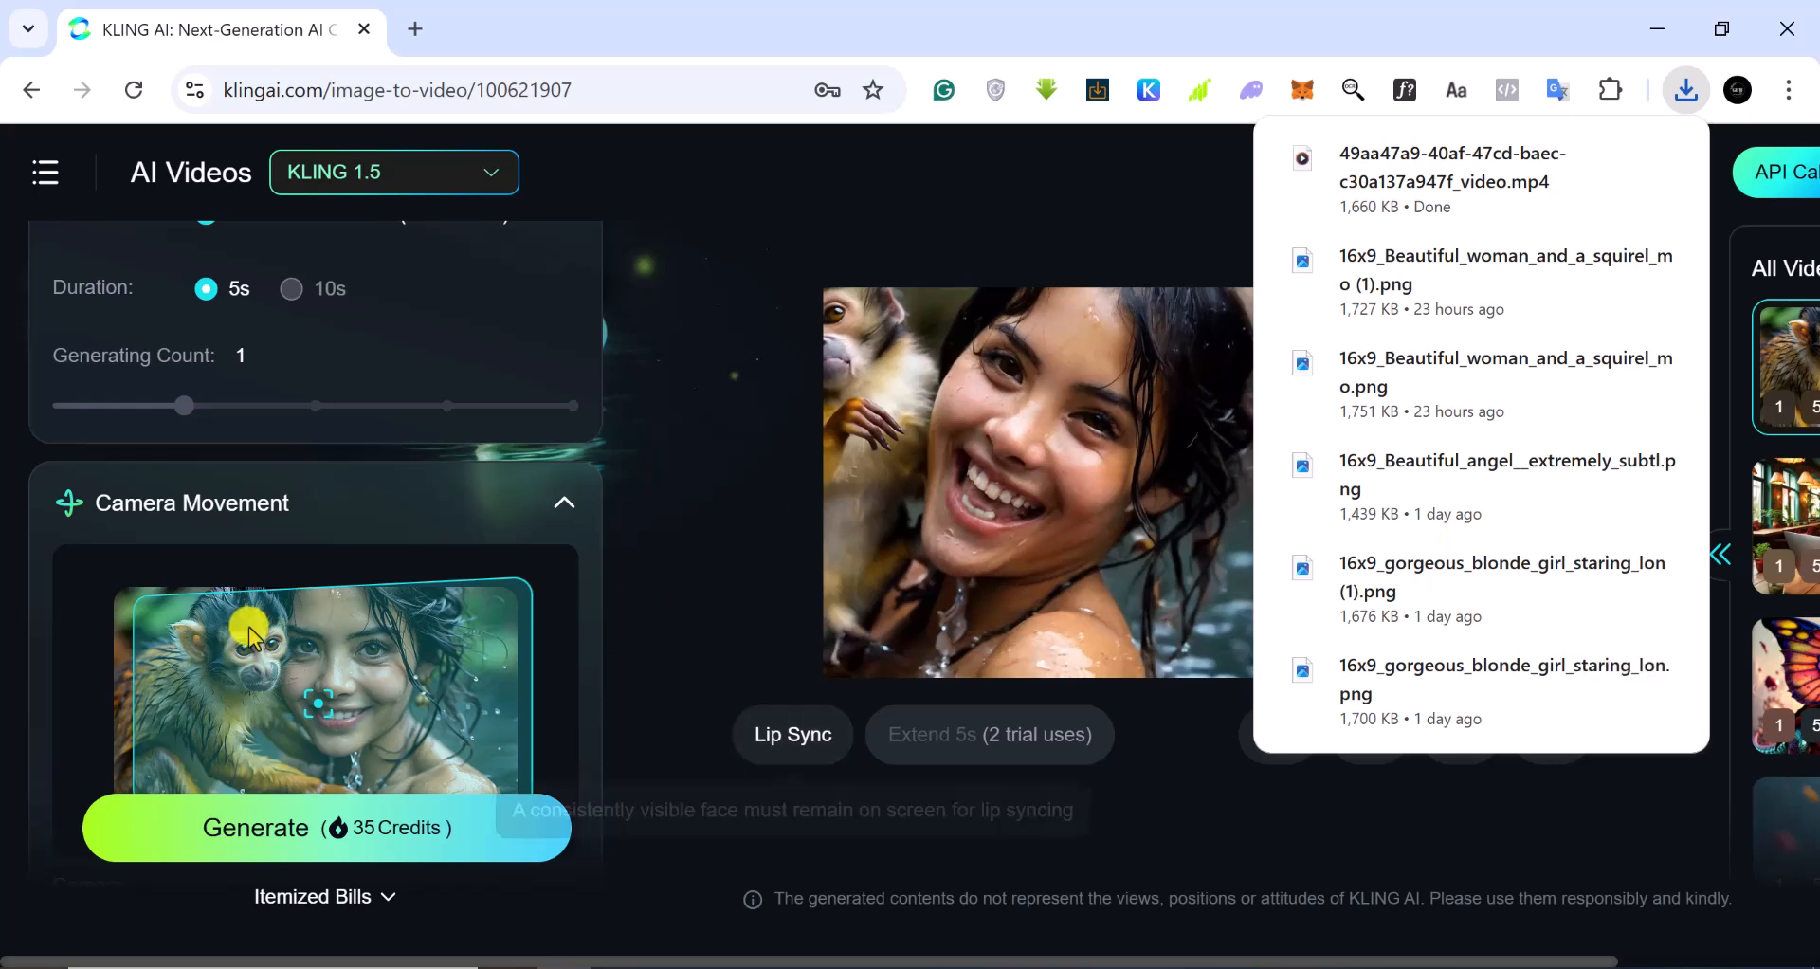
# Switch the generation mode to Standard Mode in the video settings
pyautogui.scroll(4, 589, 573)
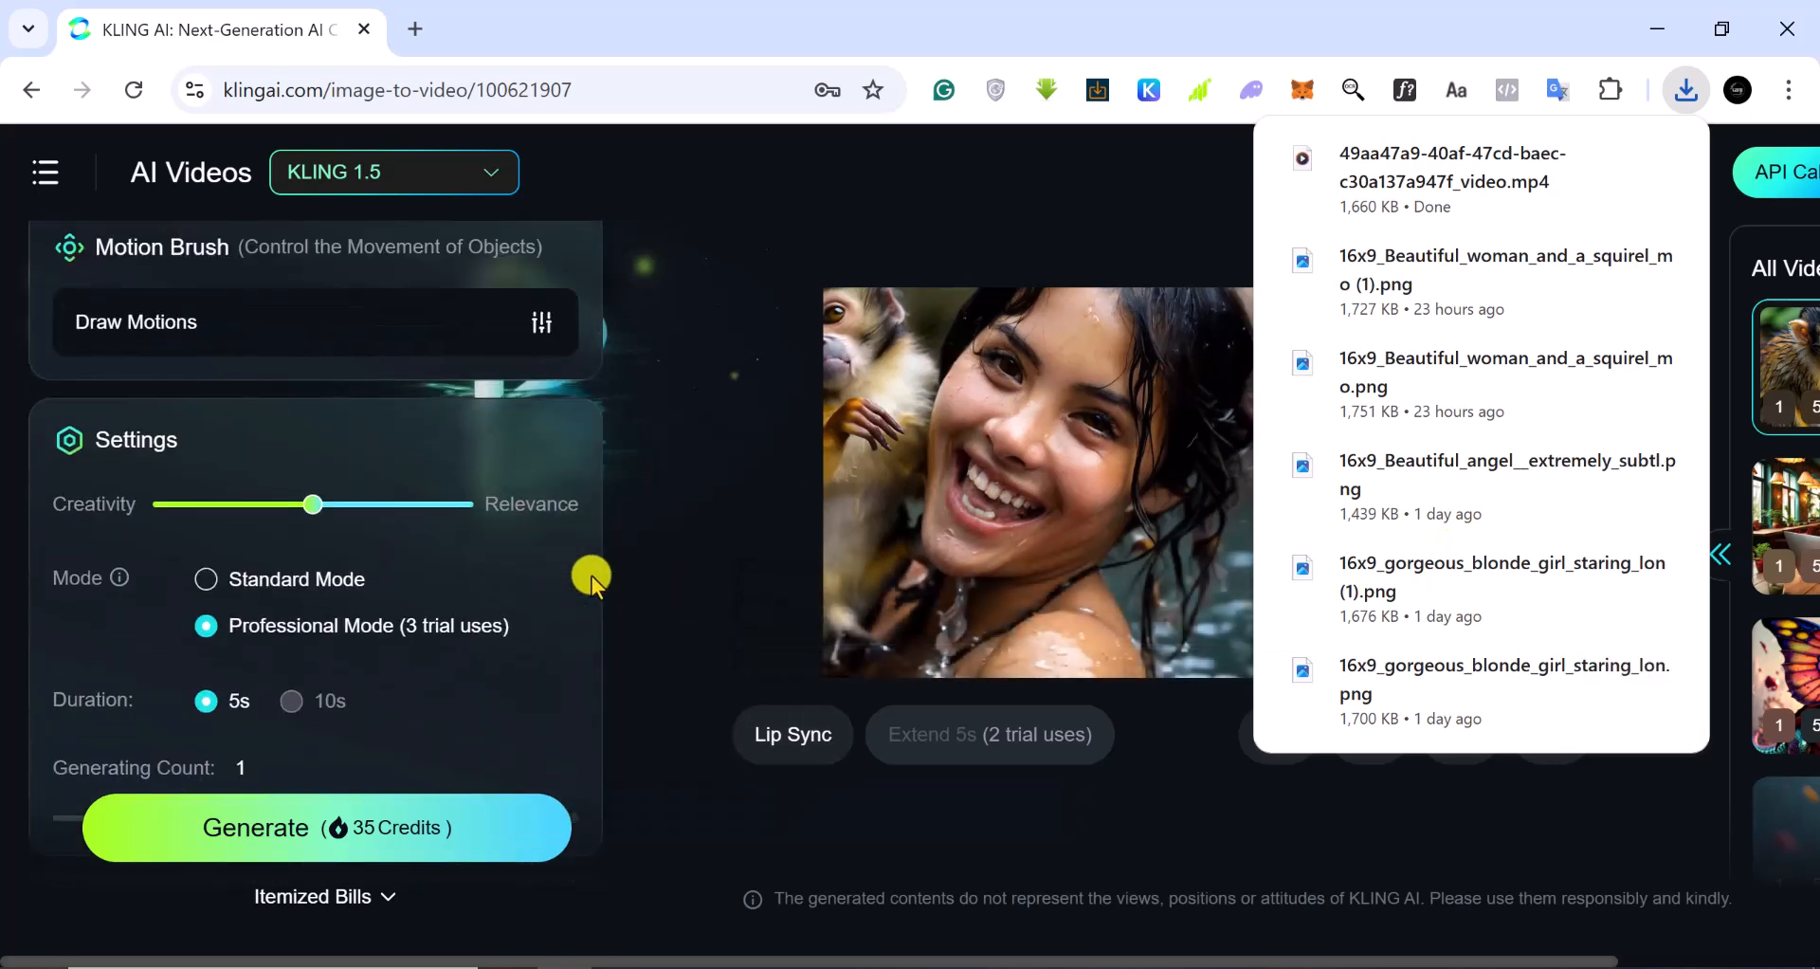
pyautogui.scroll(3, 589, 573)
pyautogui.scroll(-3, 590, 574)
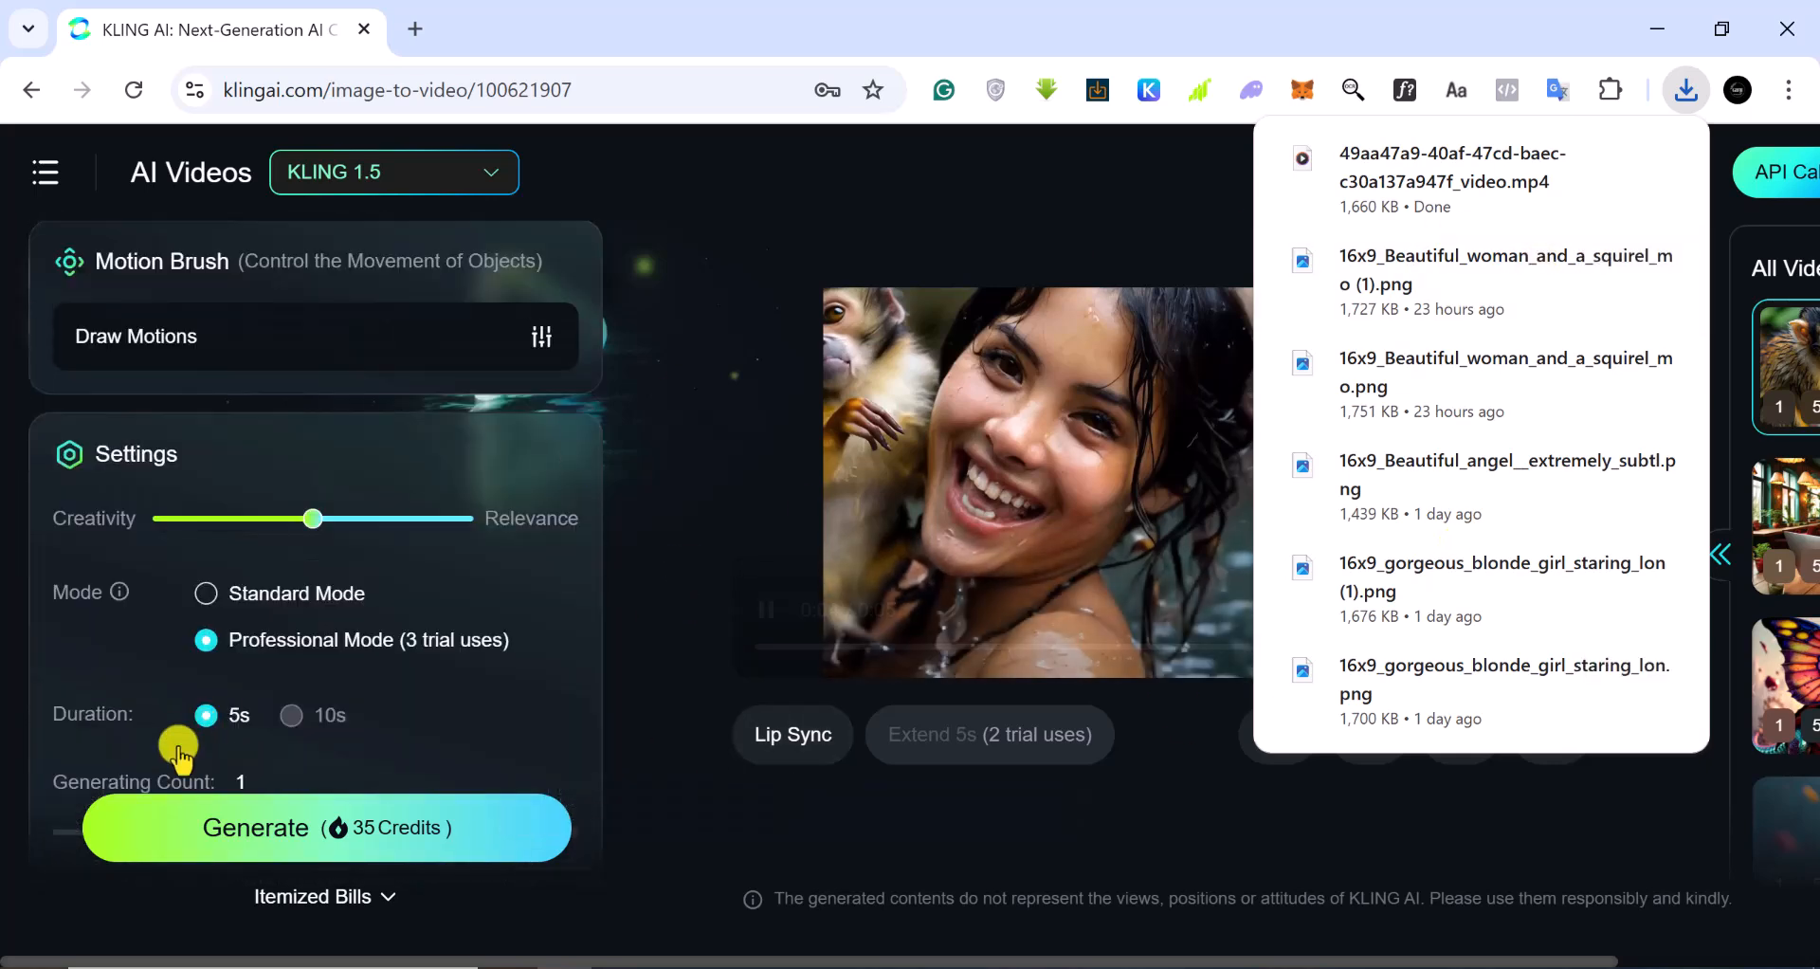
pyautogui.click(205, 595)
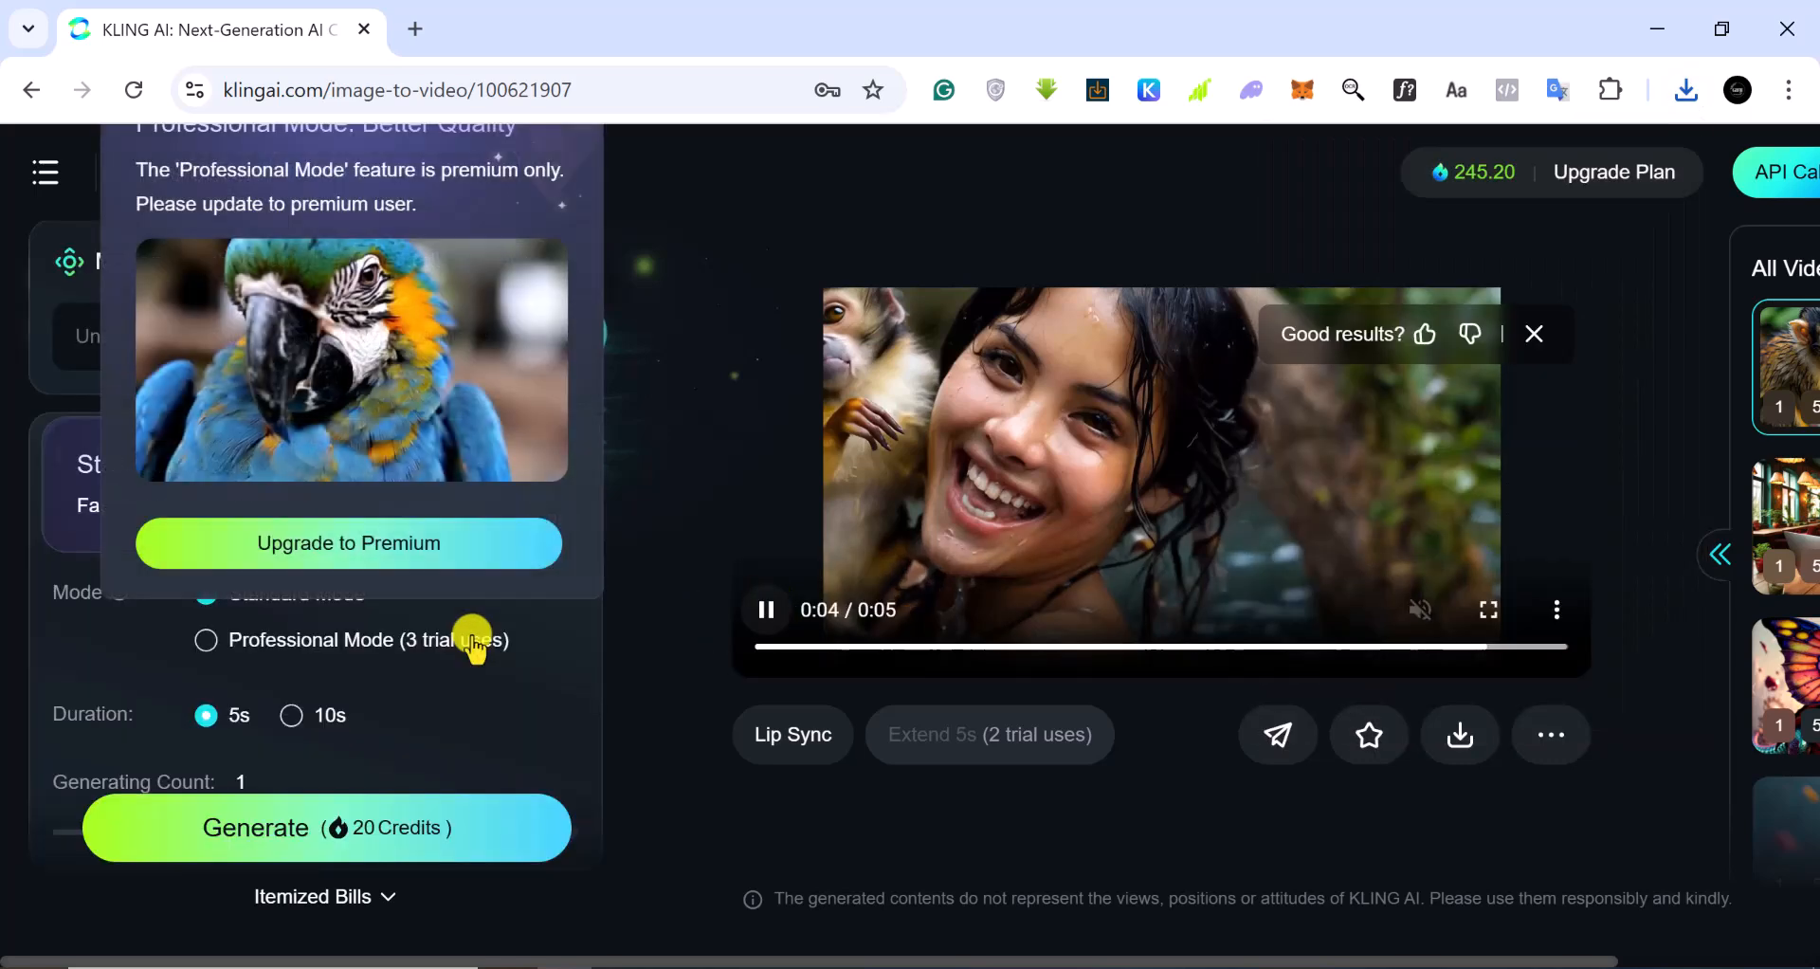
# Examine which motion brush, camera movement and negative prompt options are available with the 1.5 model in Standard Mode
pyautogui.scroll(2, 473, 640)
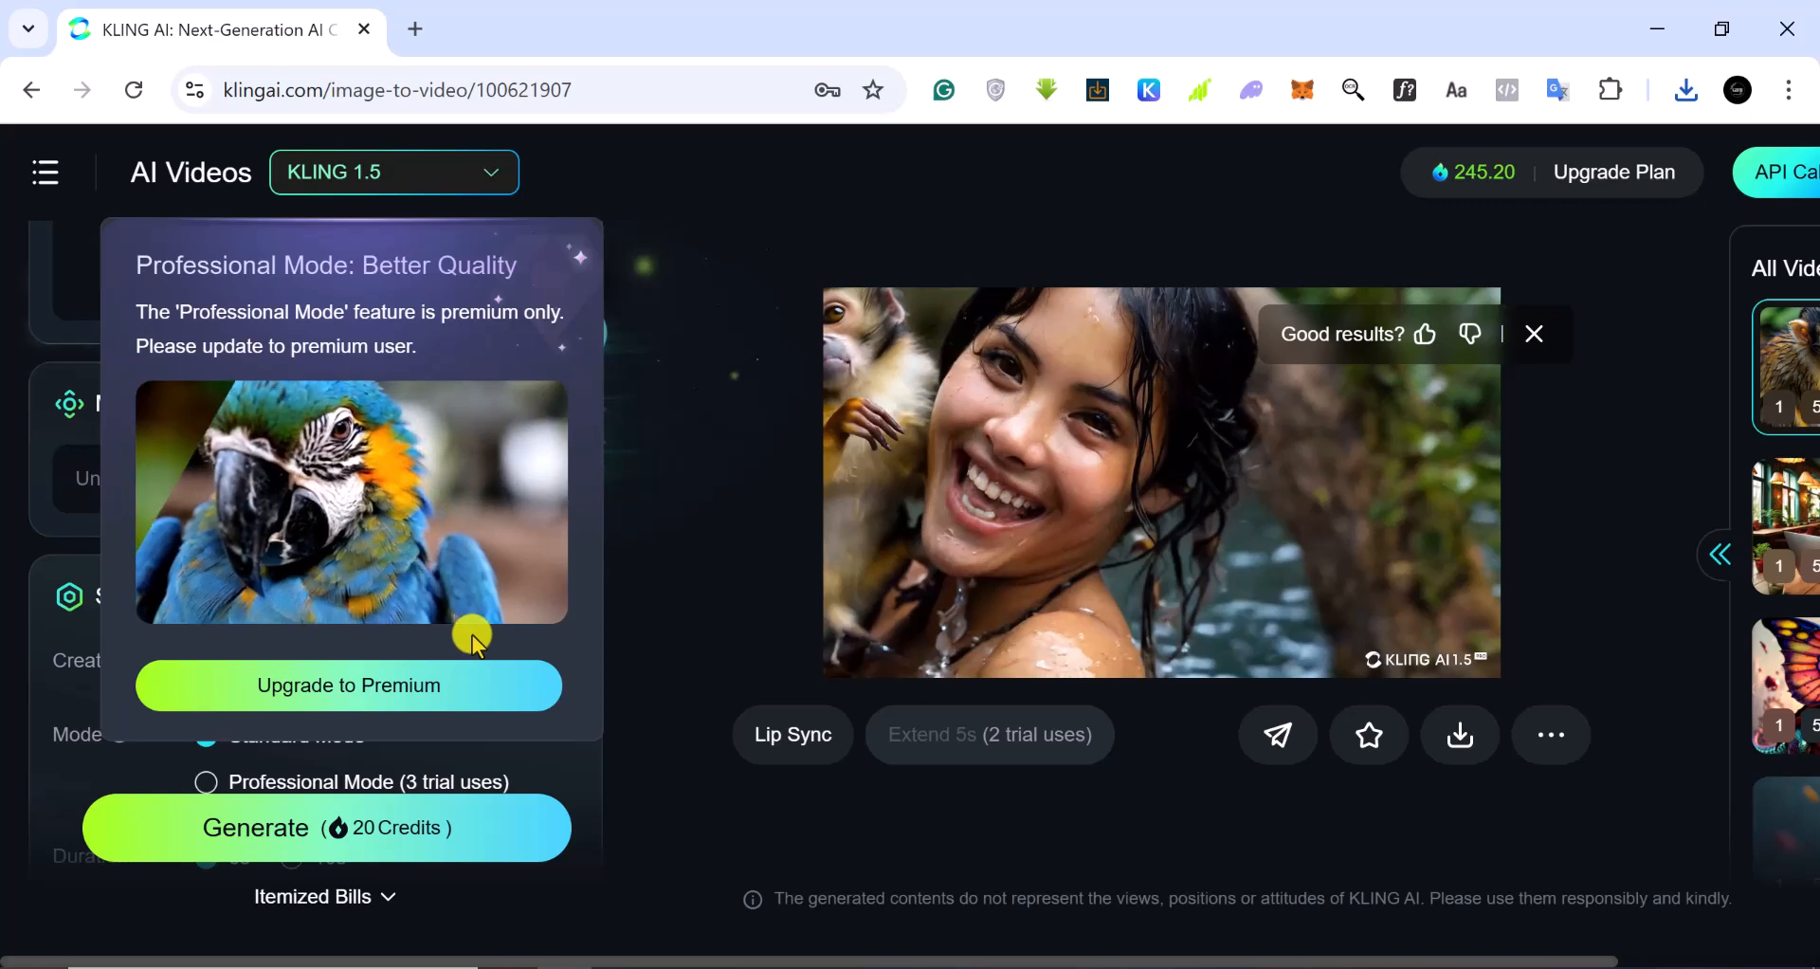
pyautogui.click(626, 294)
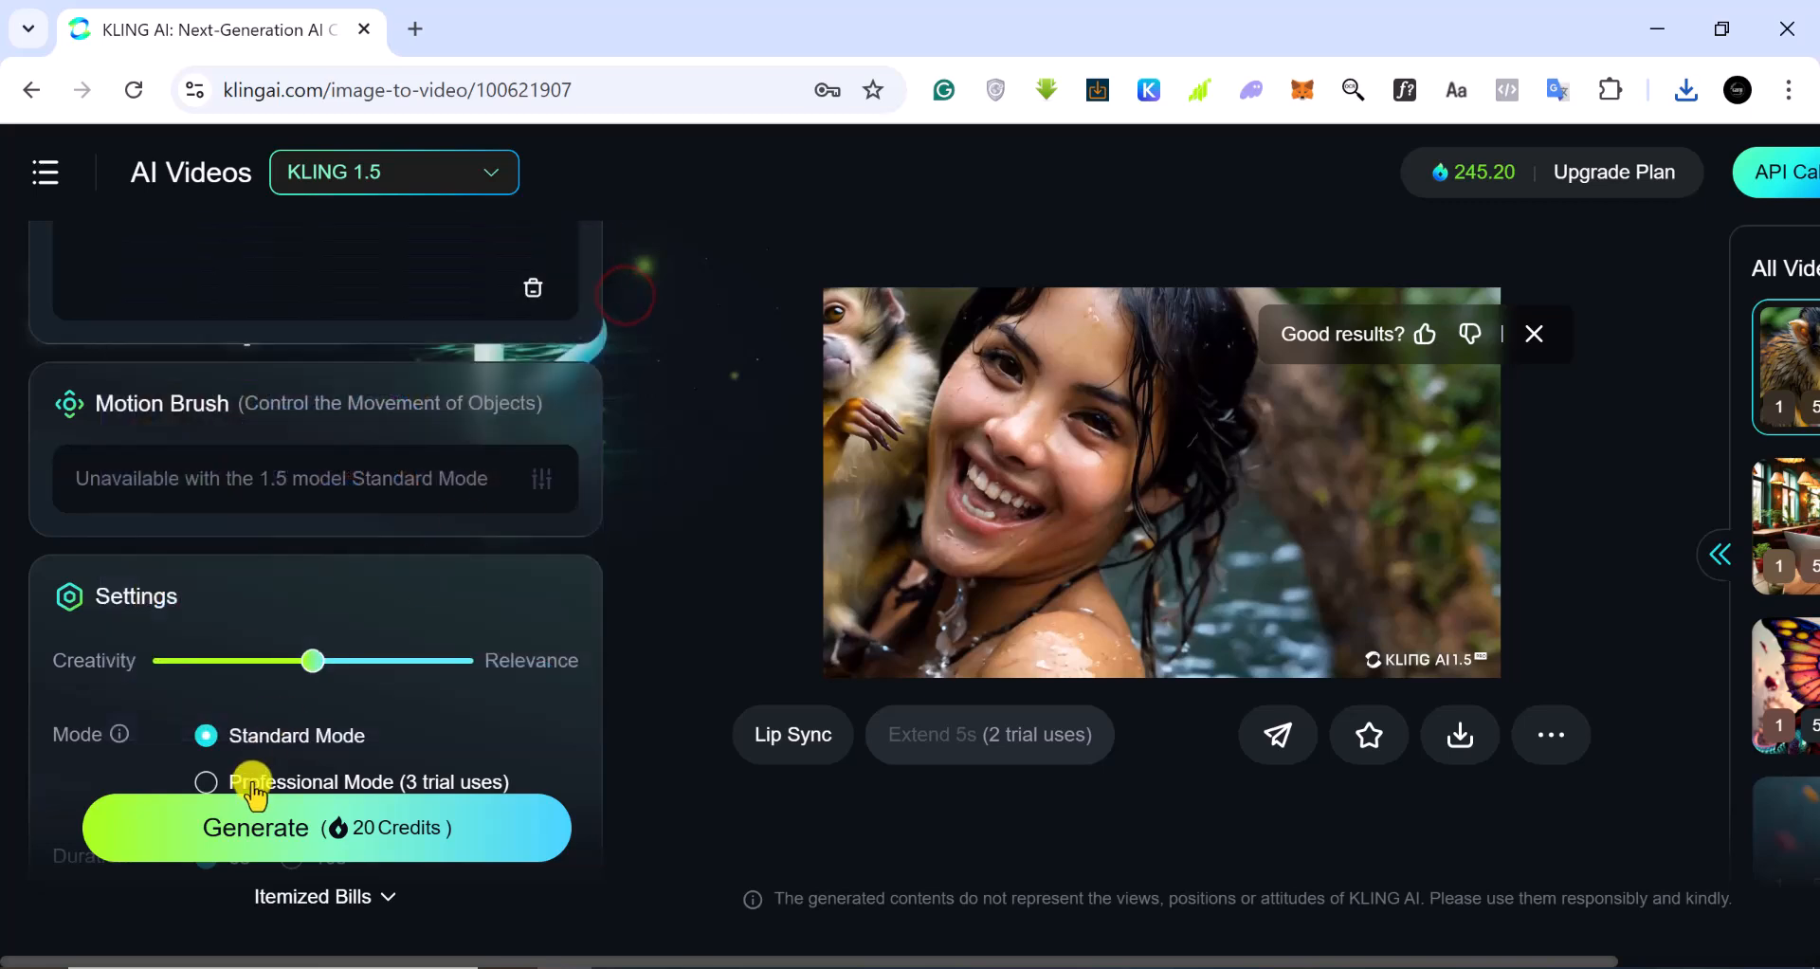
pyautogui.scroll(-1, 547, 567)
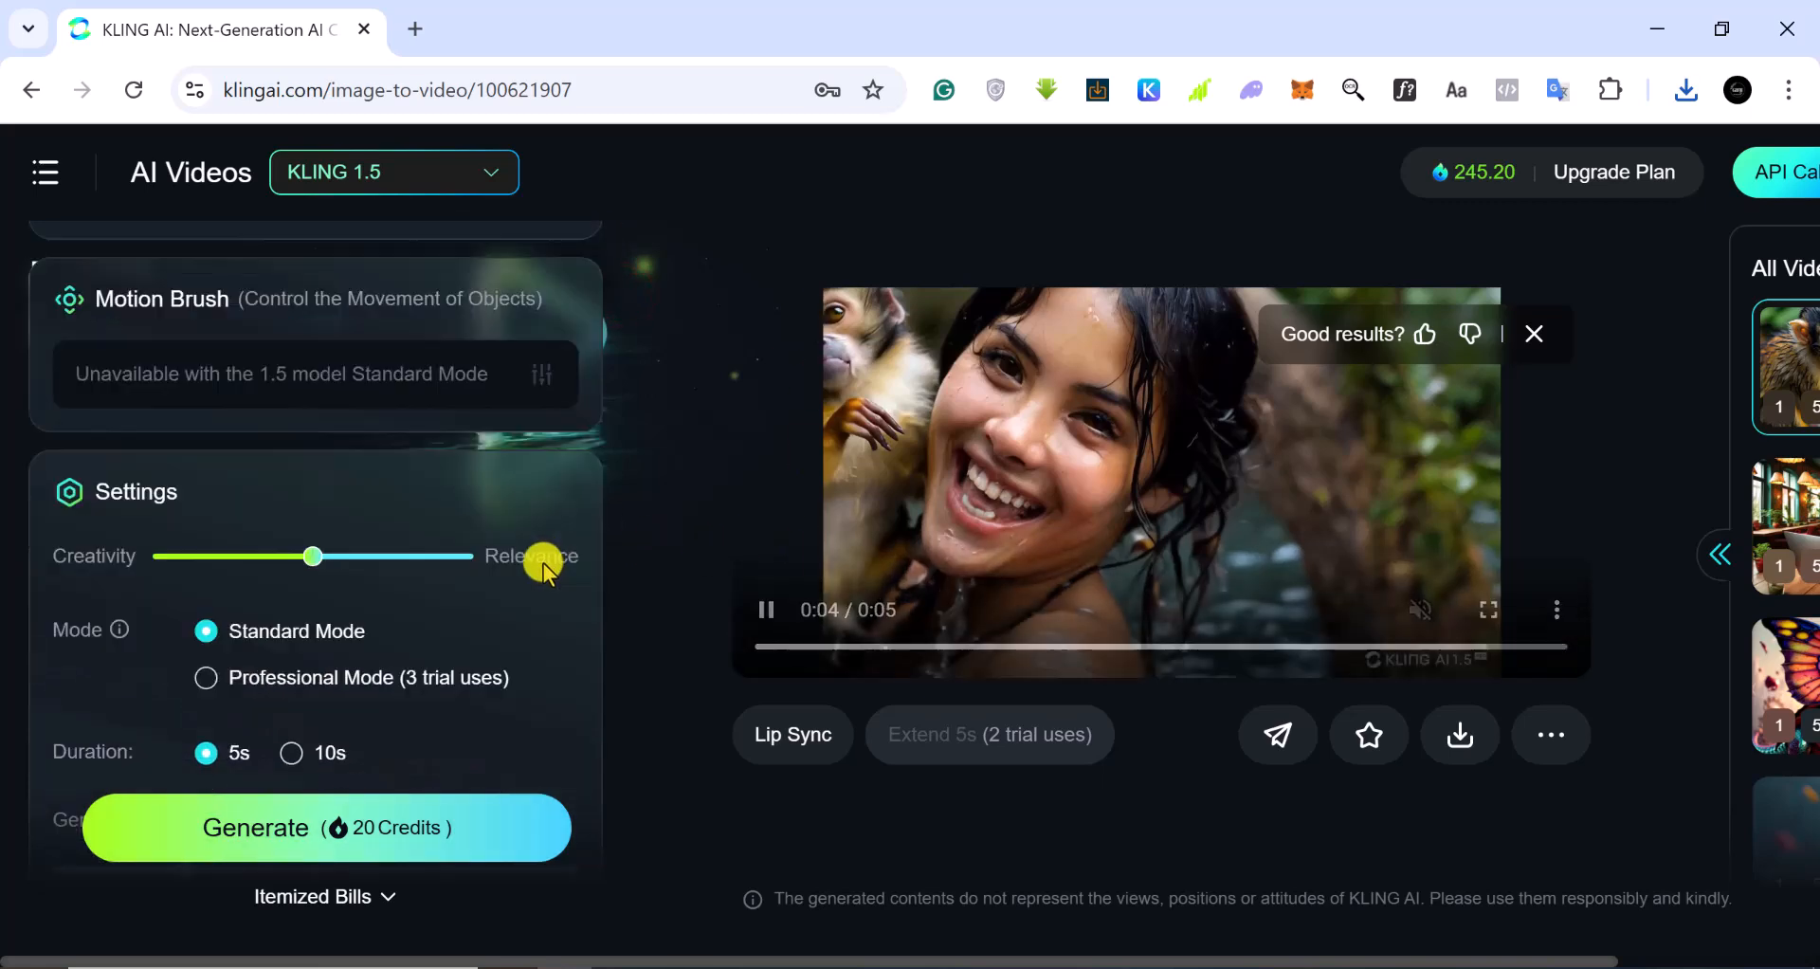
pyautogui.scroll(-5, 512, 600)
pyautogui.scroll(1, 587, 630)
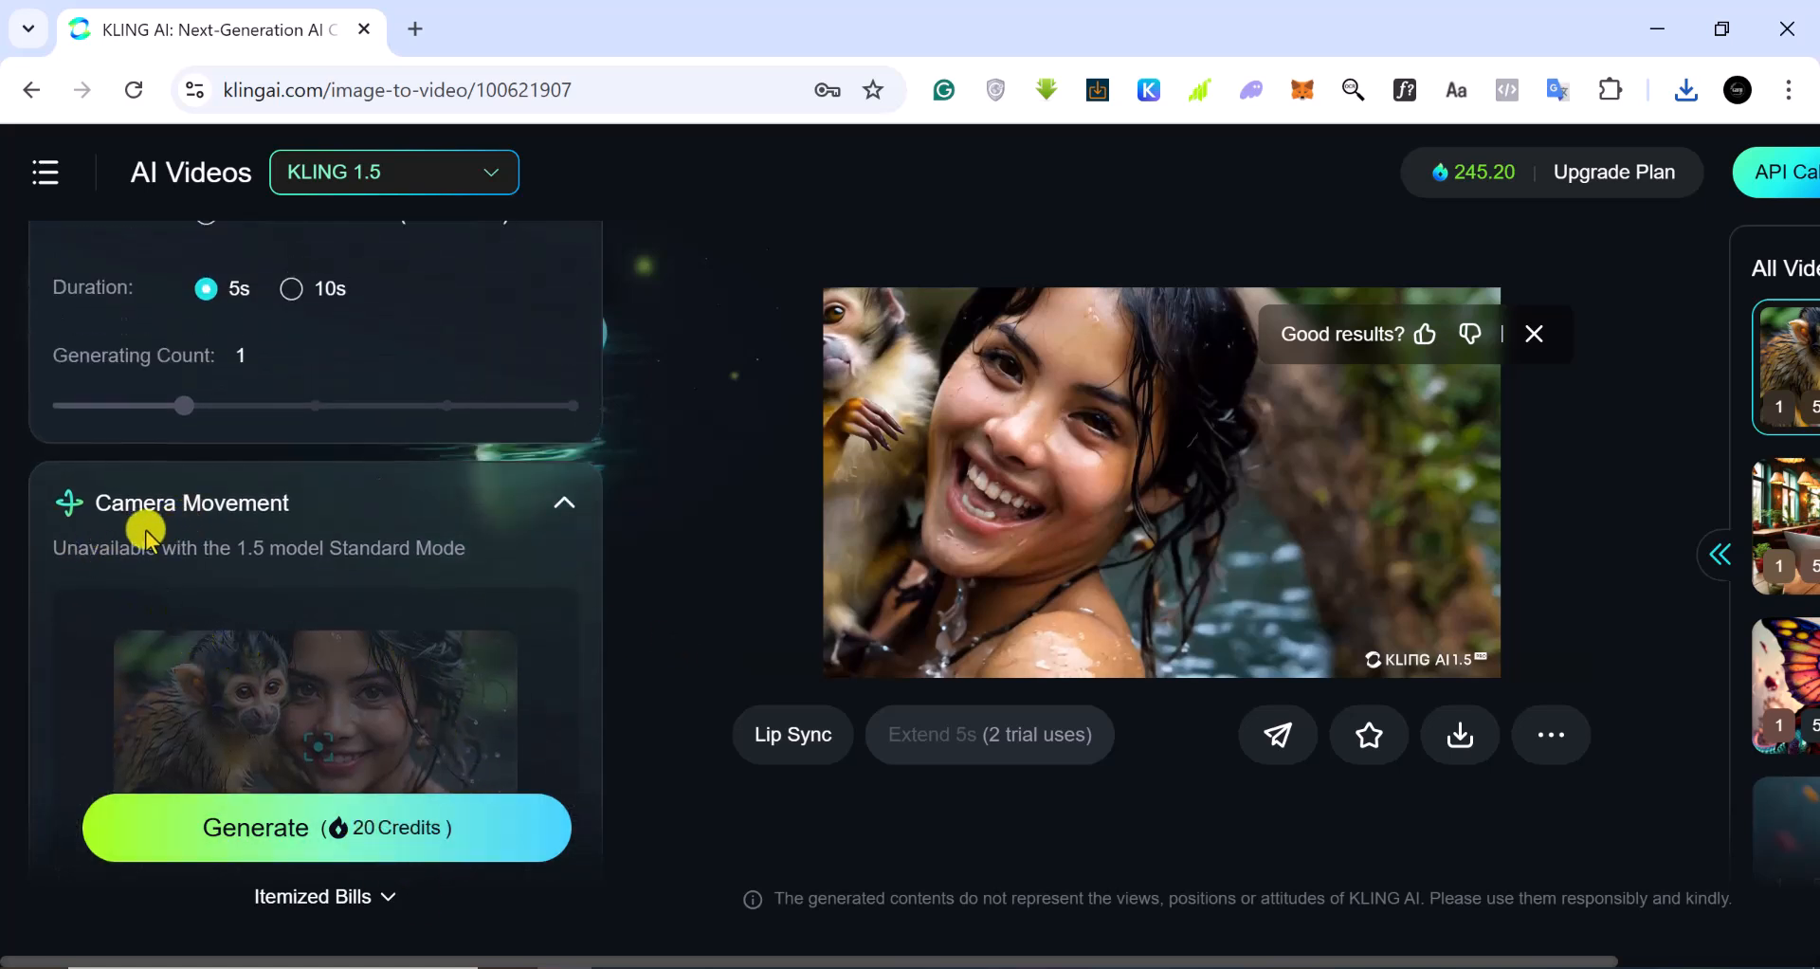
pyautogui.scroll(-5, 248, 533)
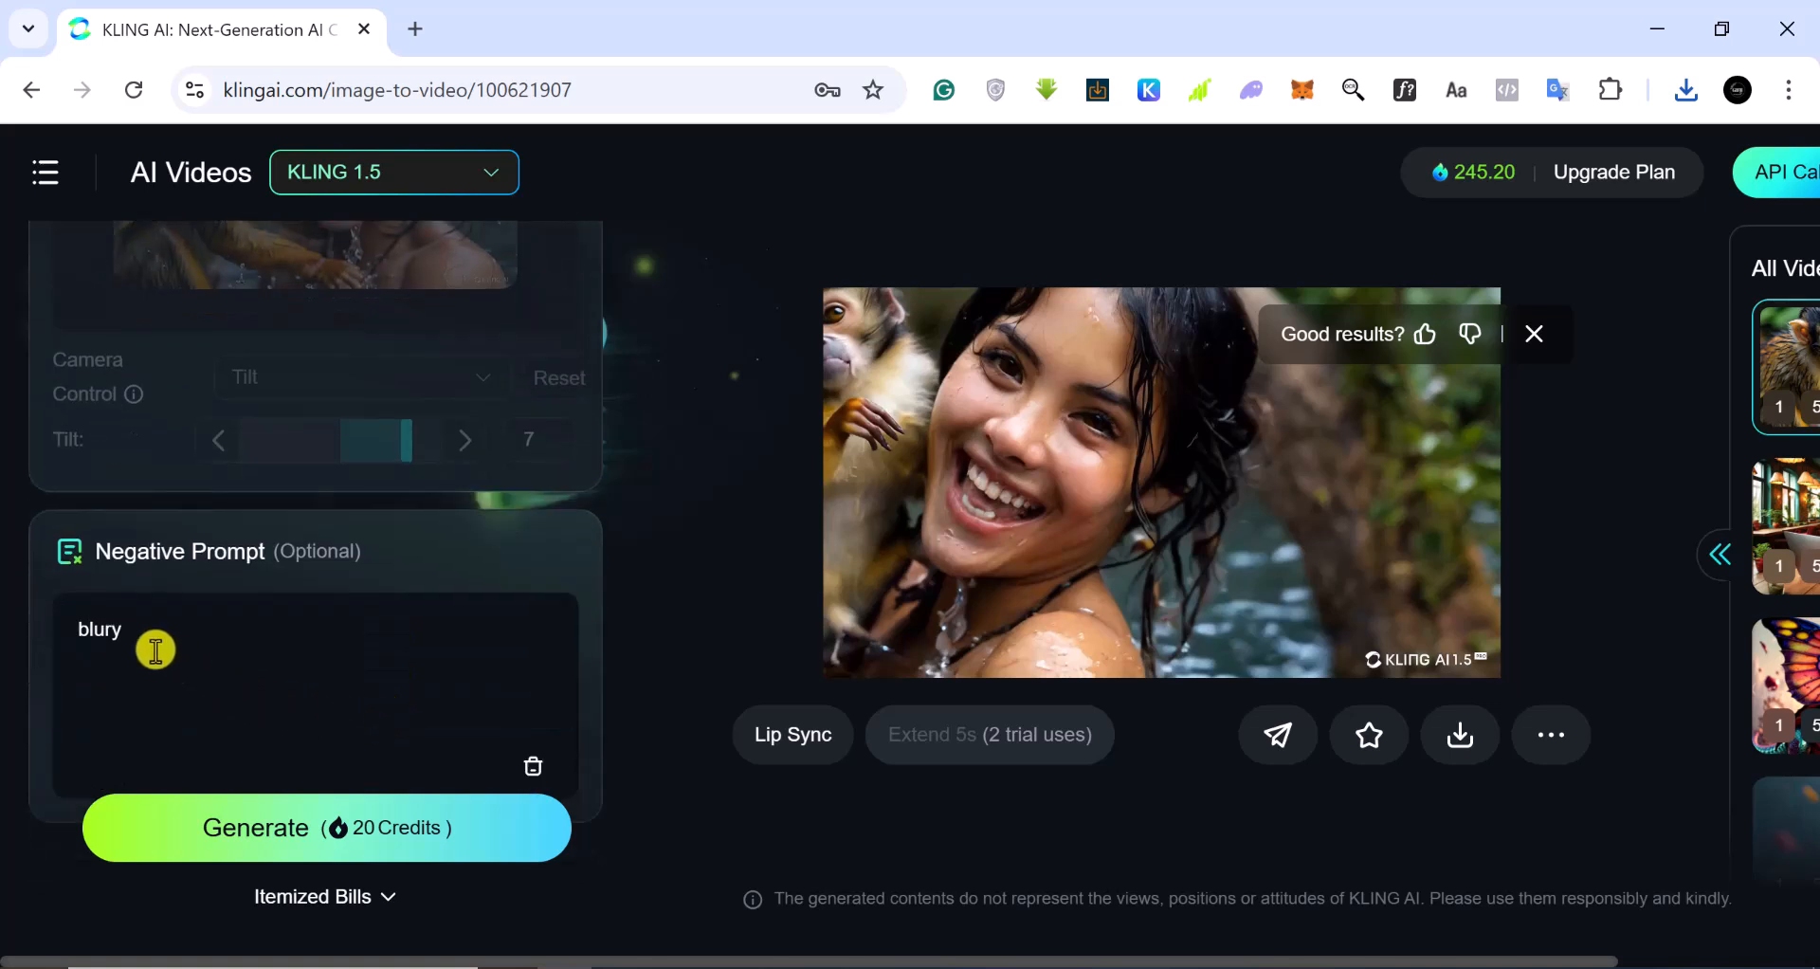
pyautogui.scroll(10, 170, 625)
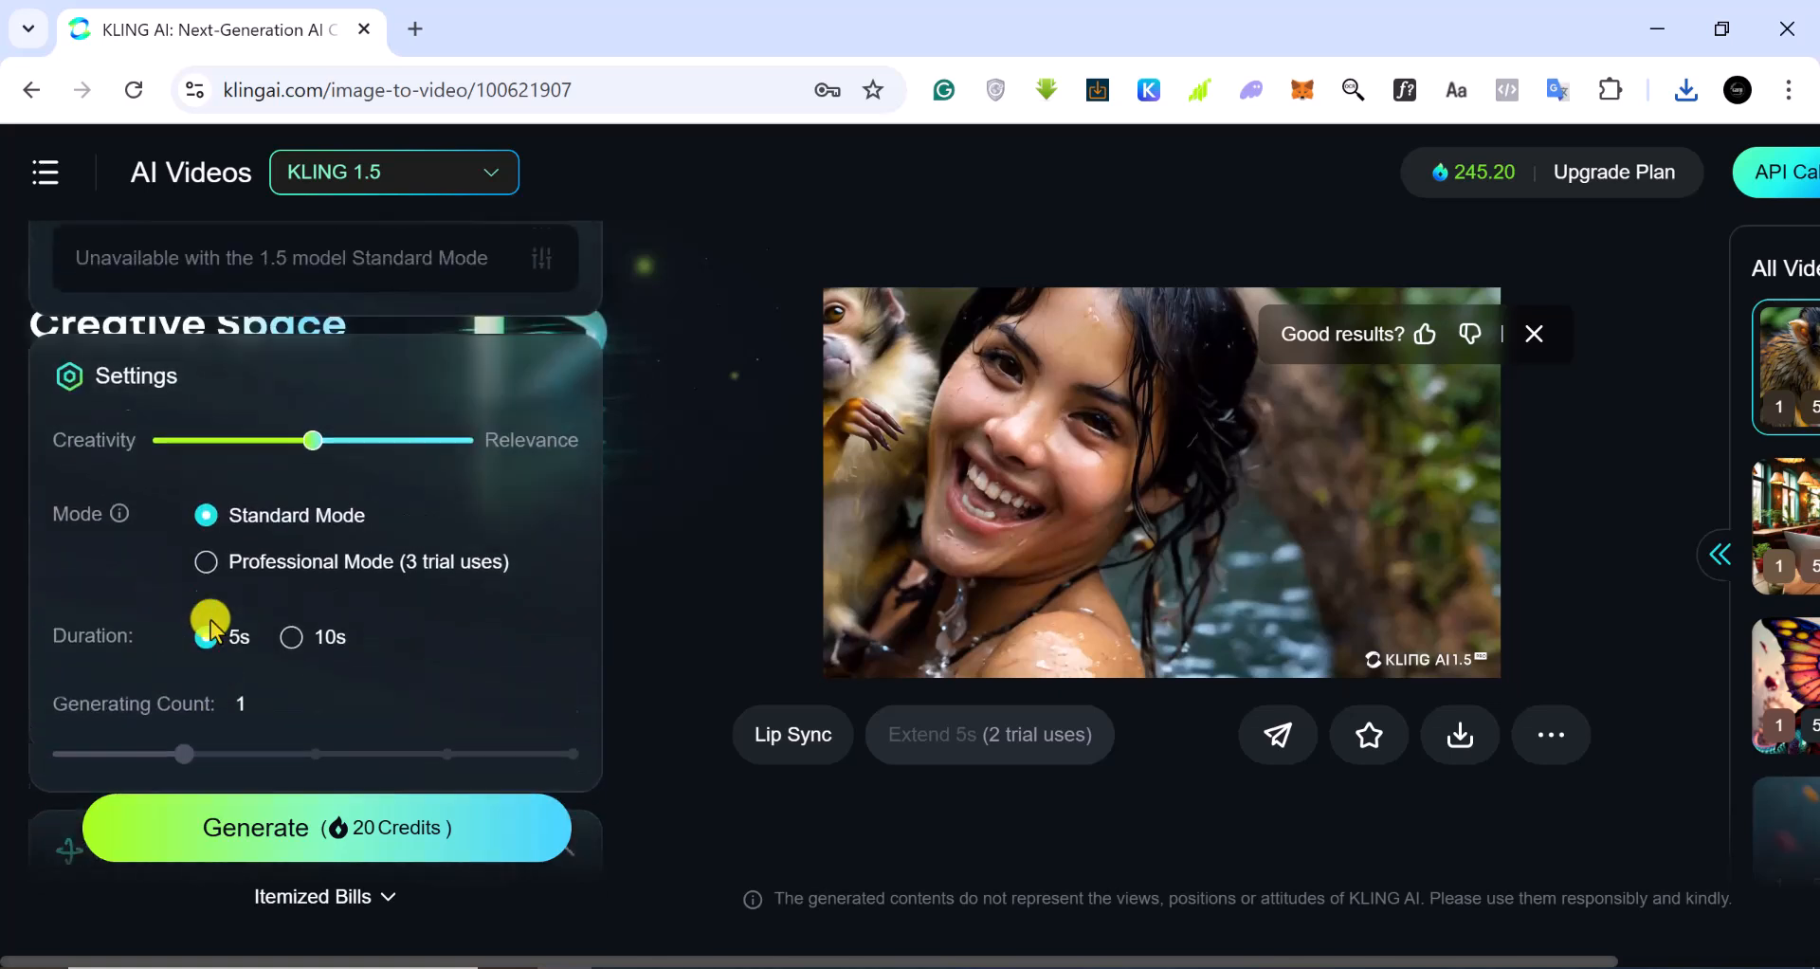
pyautogui.scroll(2, 211, 616)
pyautogui.scroll(-2, 237, 597)
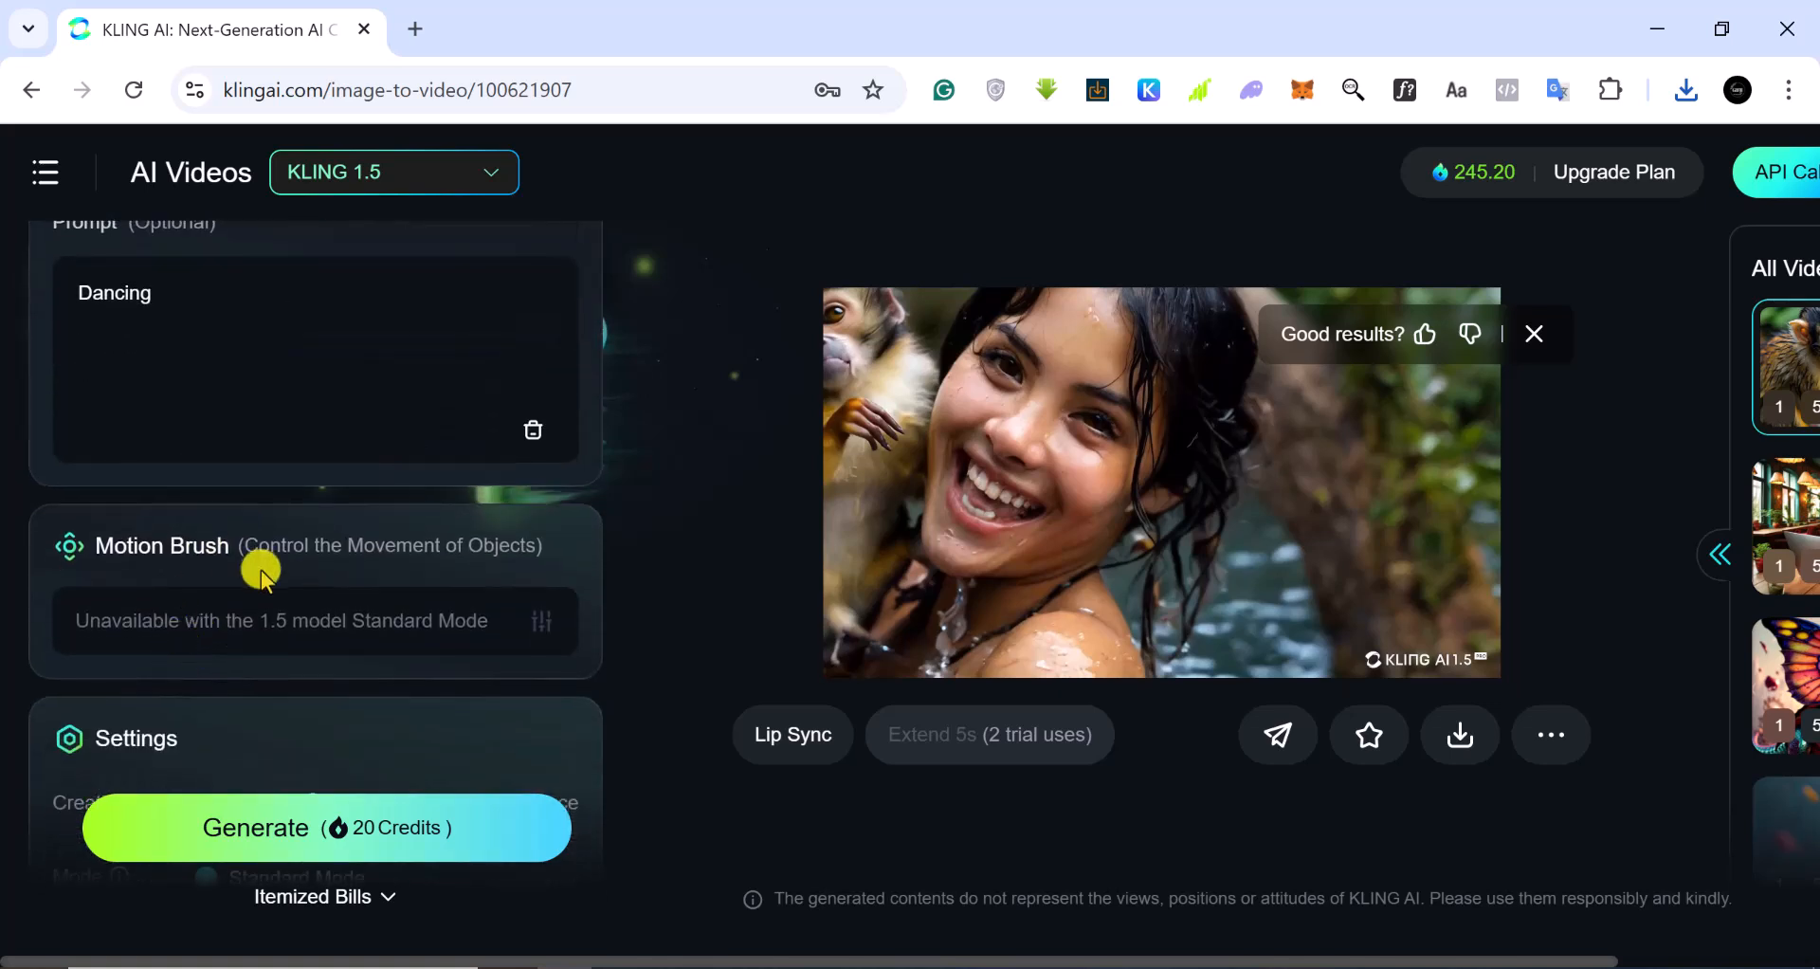
# Replace the start frame image with the "16x9_gorgeous_blonde_girl_staring_lon (1)" picture from the Downloads folder
pyautogui.scroll(5, 305, 568)
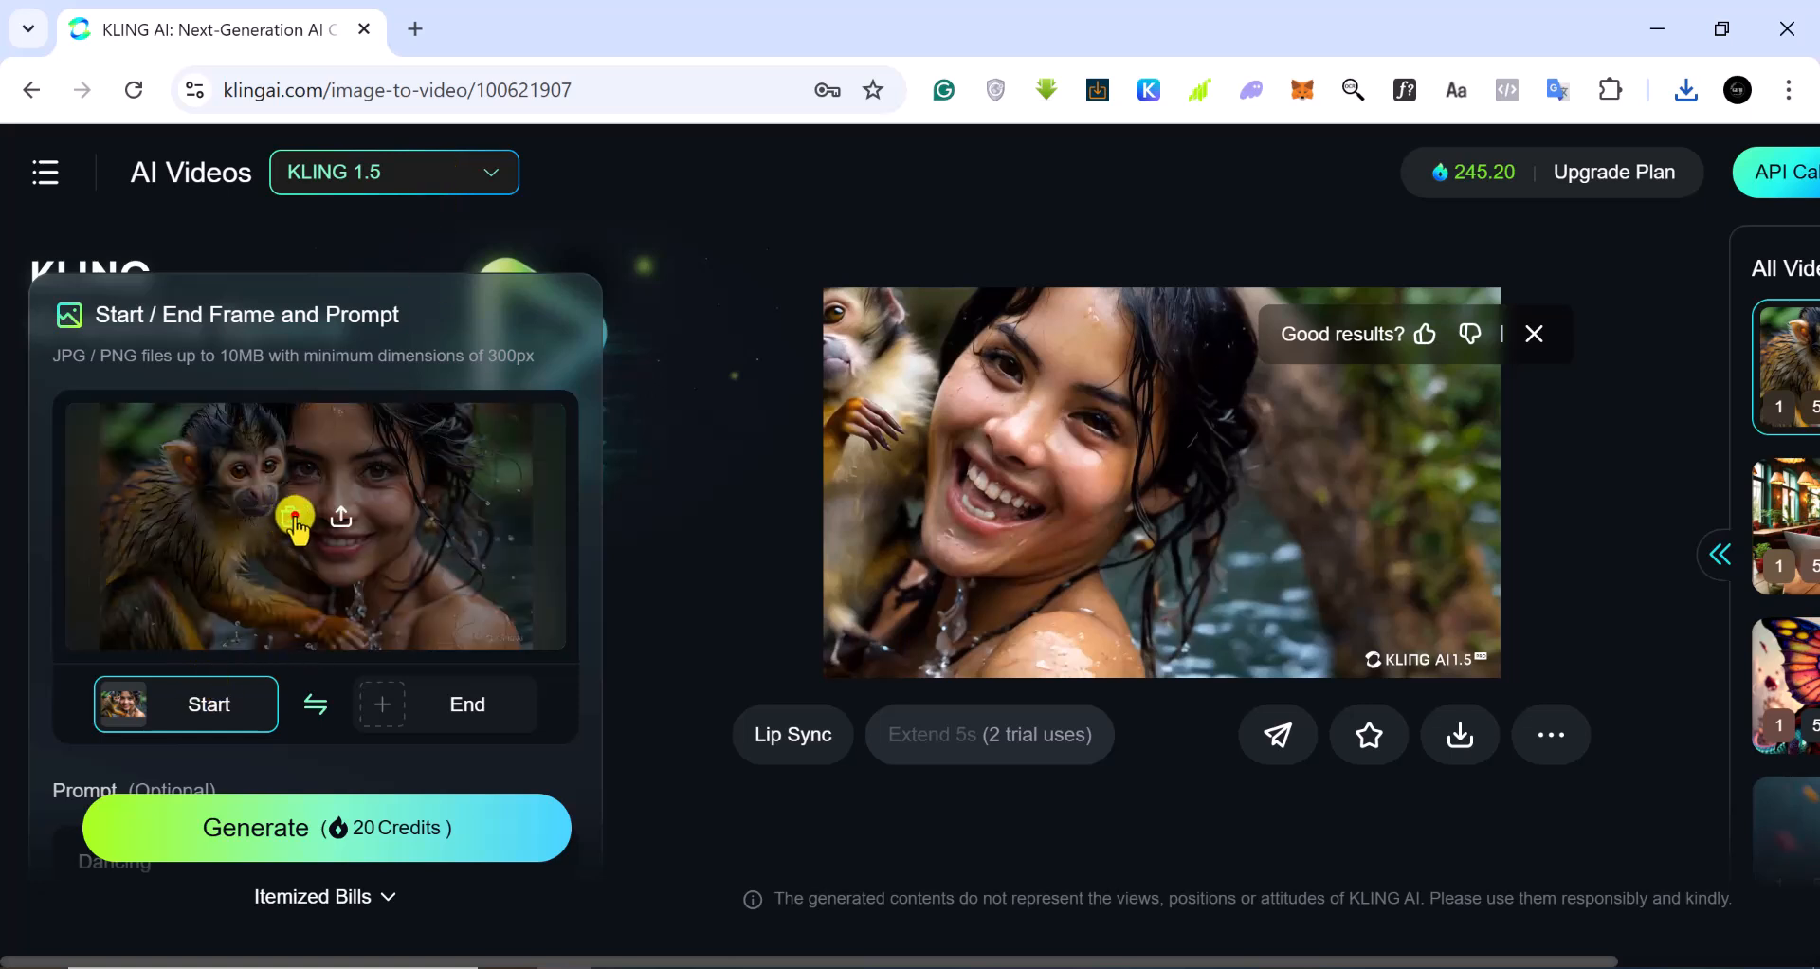
pyautogui.click(295, 517)
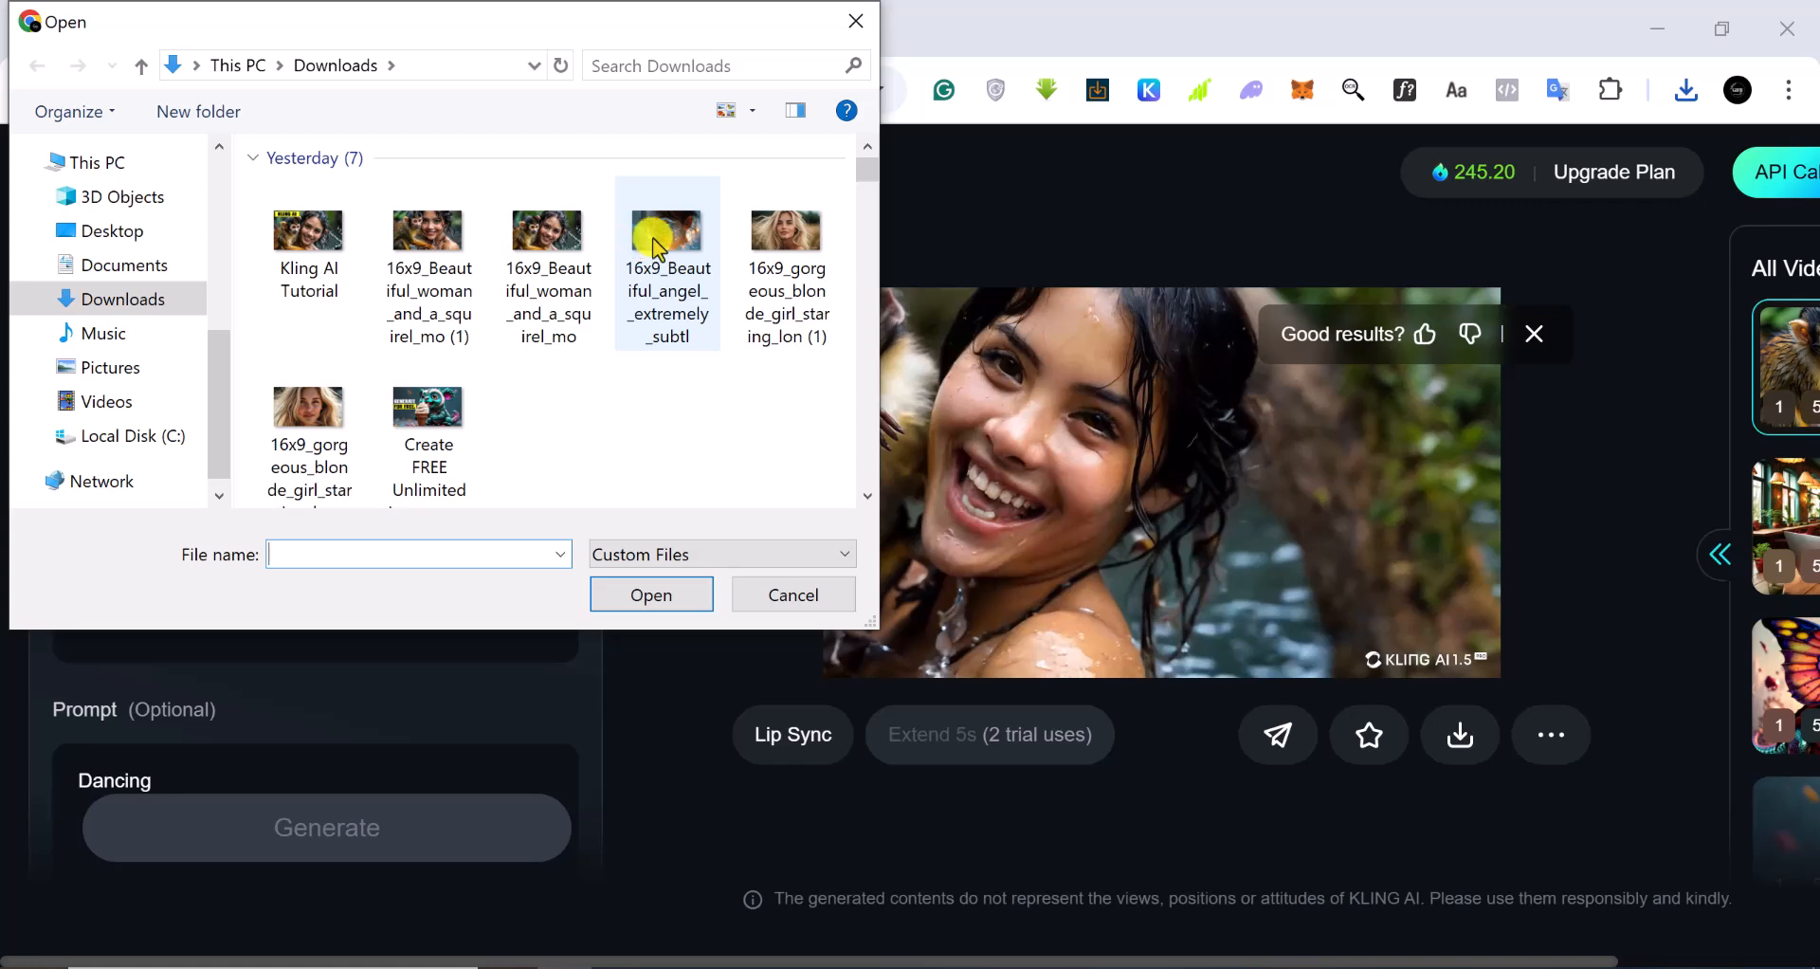
pyautogui.click(770, 235)
pyautogui.click(652, 596)
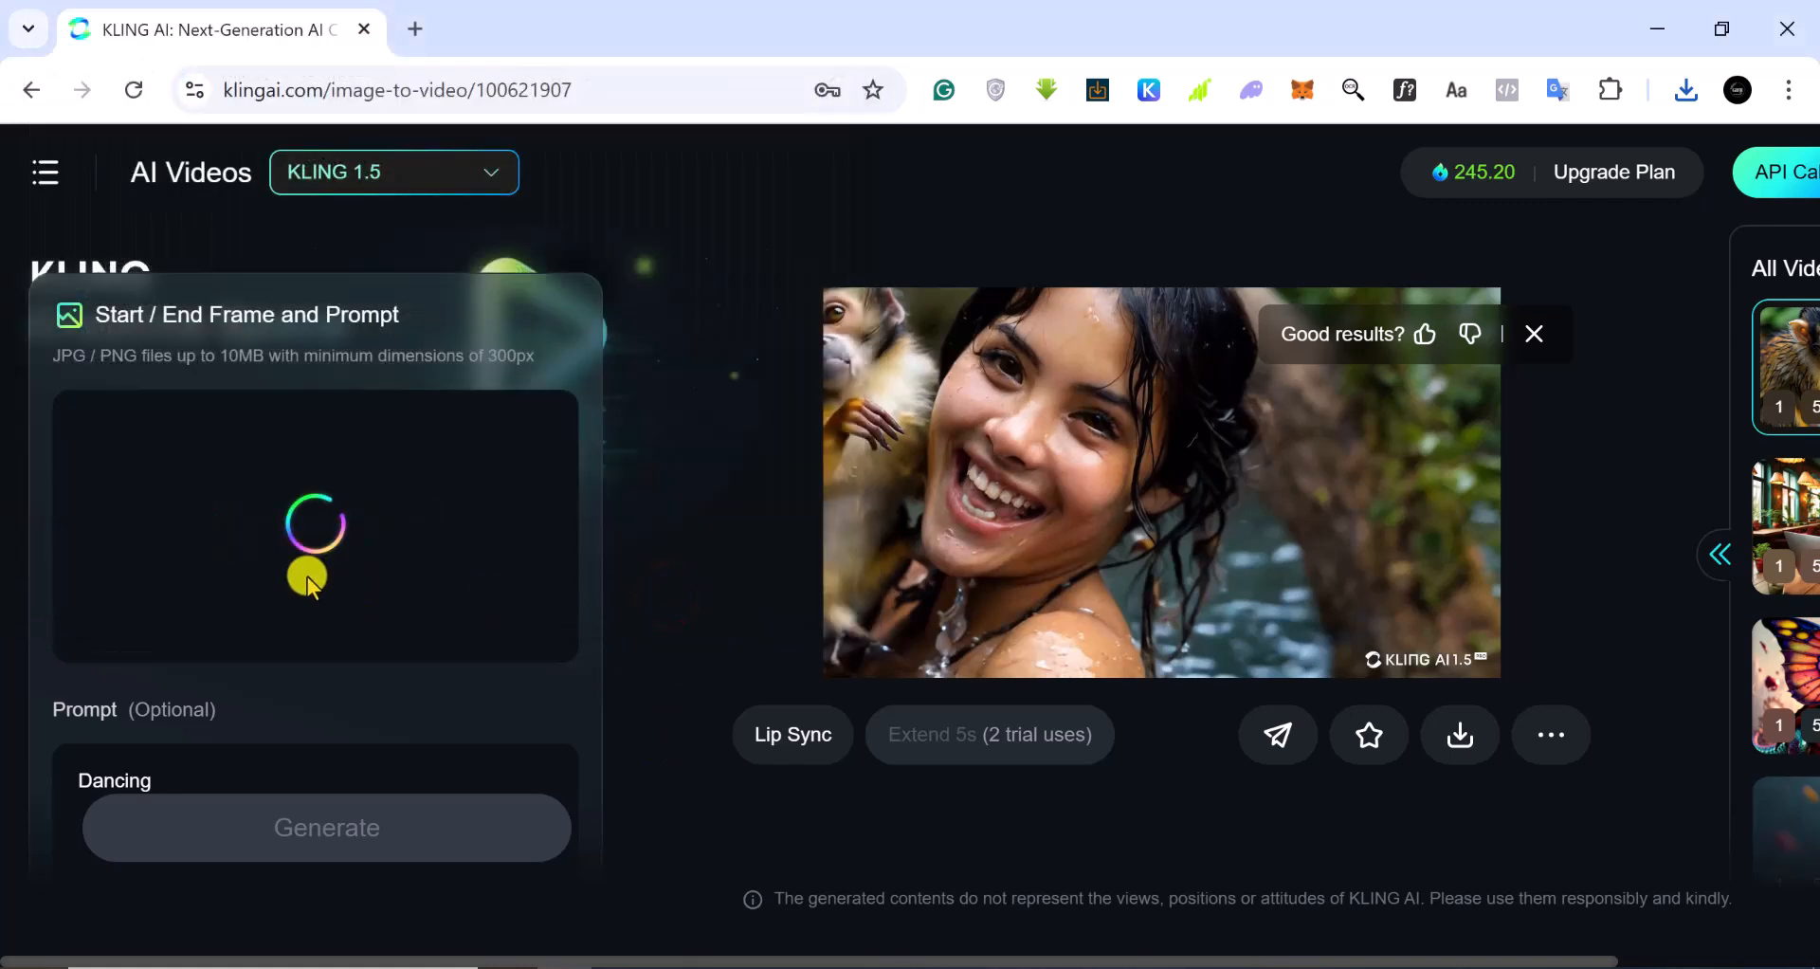
# Review the prompt, mode, duration, generating count, camera movement and negative prompt for the new start image
pyautogui.scroll(-3, 308, 580)
pyautogui.scroll(2, 327, 481)
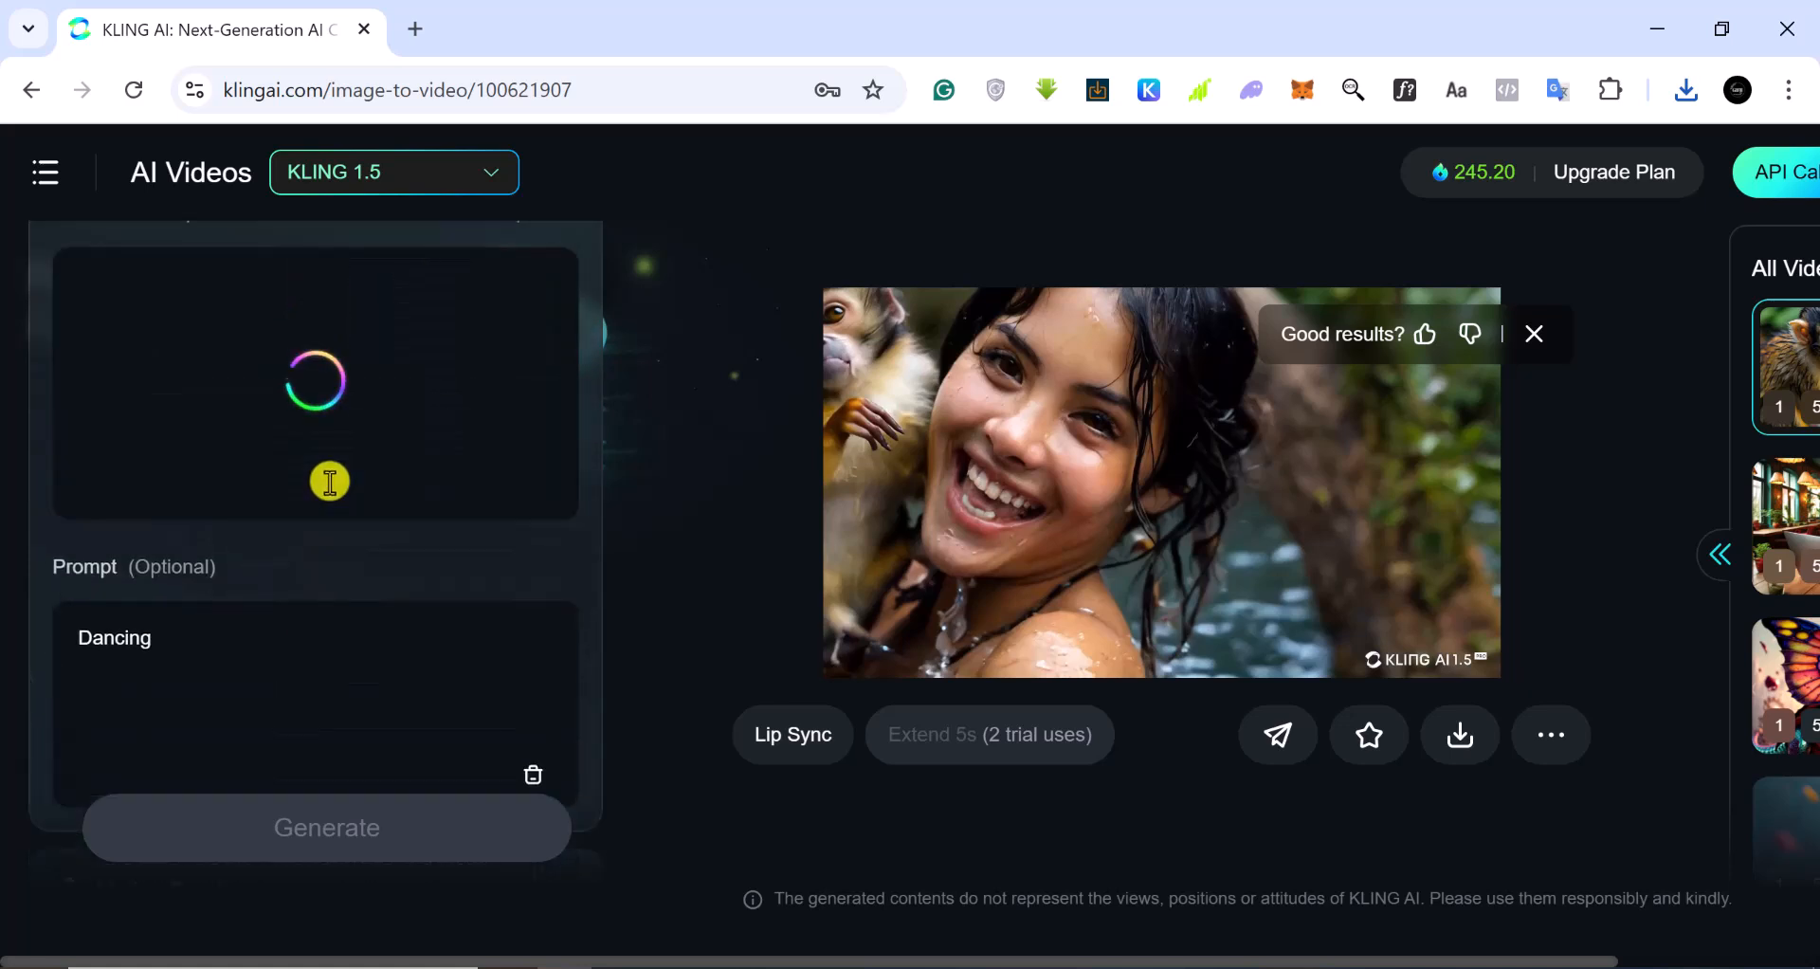
pyautogui.scroll(1, 325, 479)
pyautogui.scroll(-8, 325, 480)
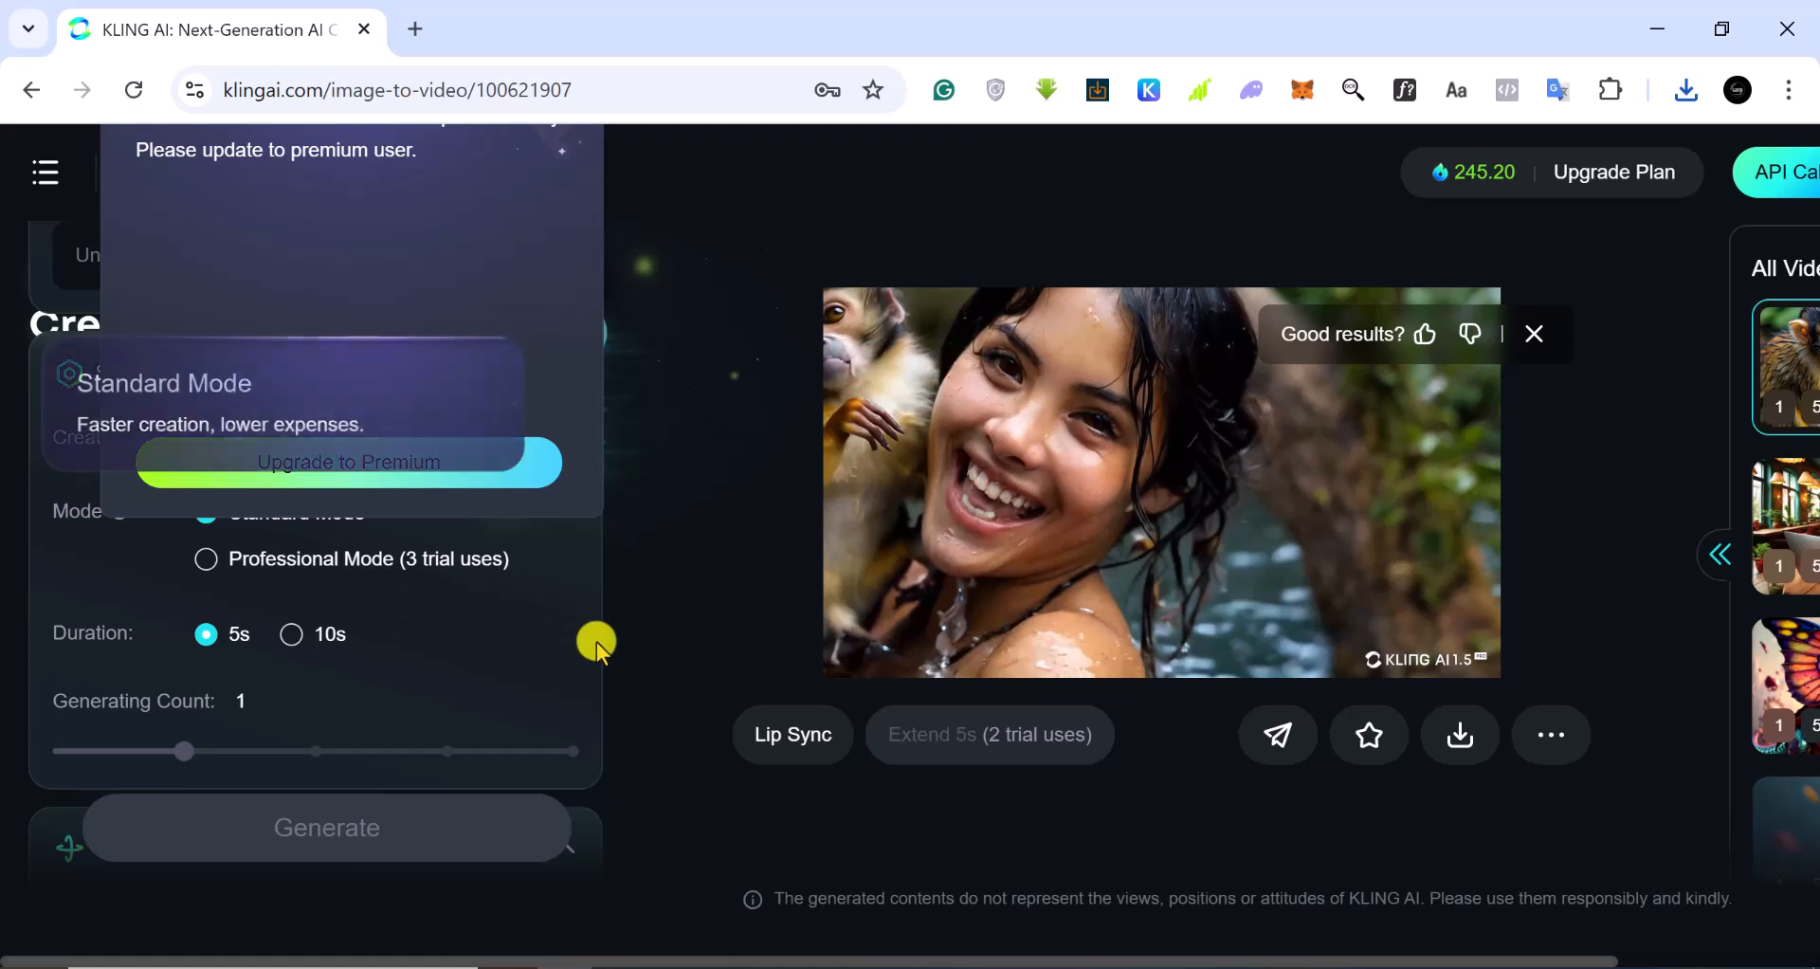
pyautogui.scroll(5, 536, 669)
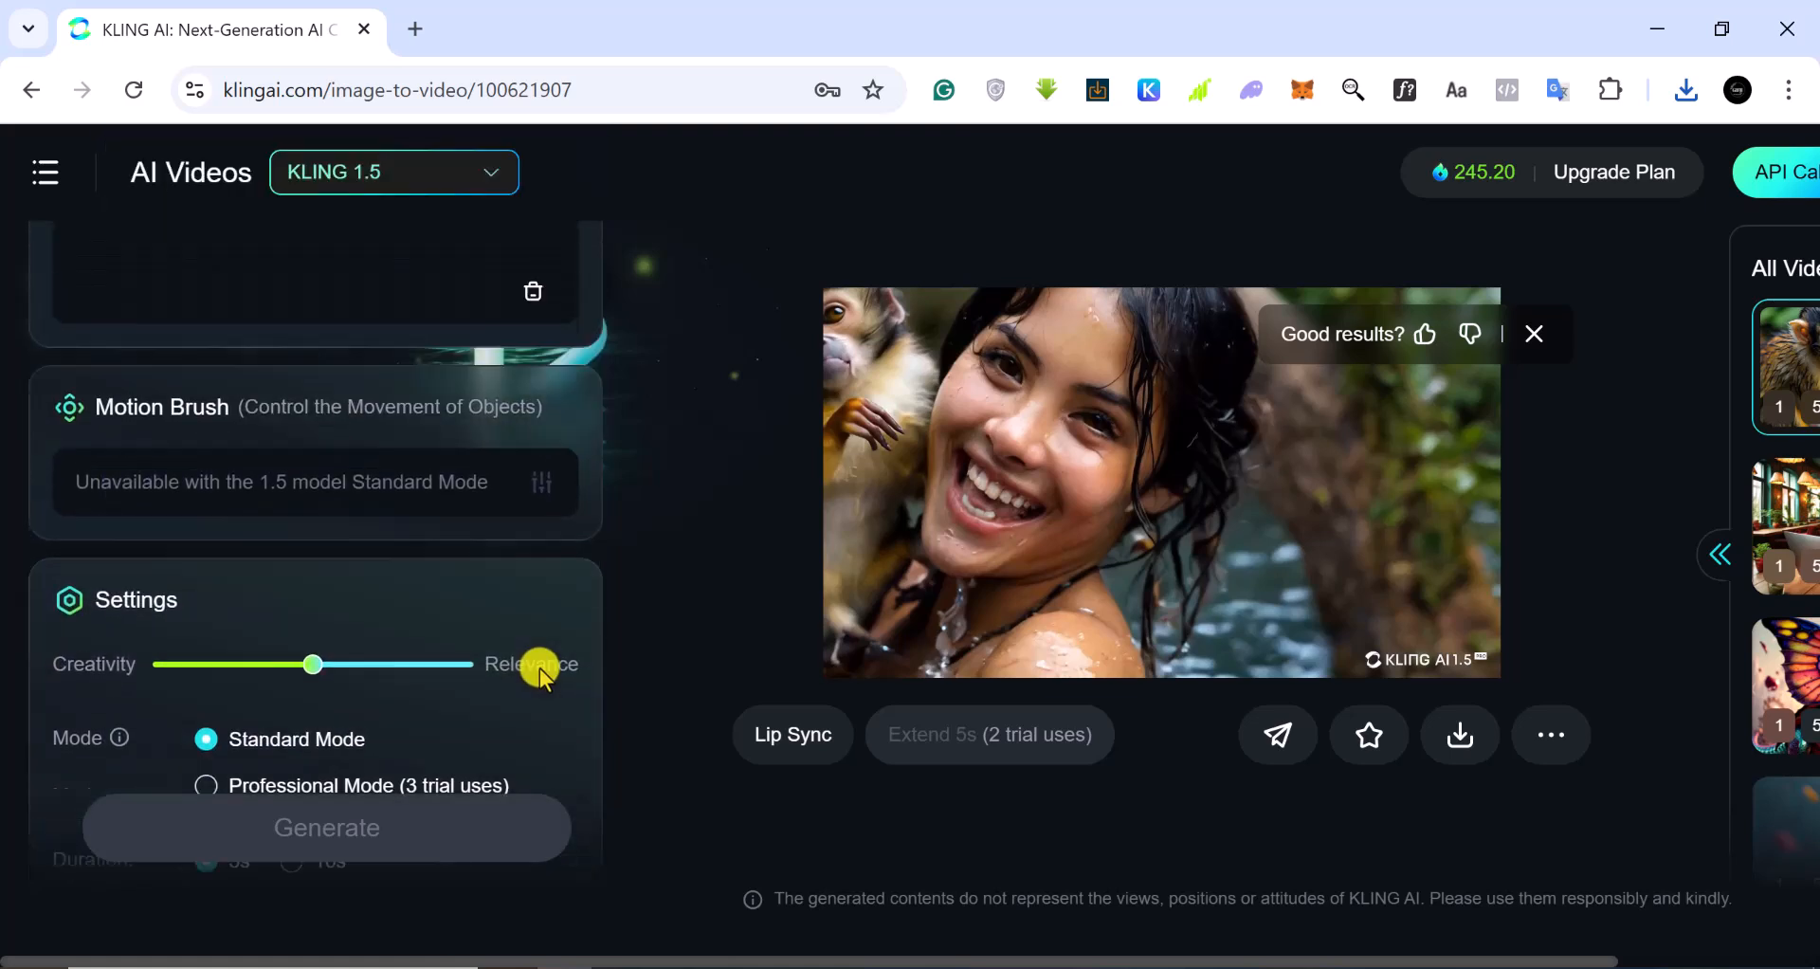
pyautogui.scroll(-4, 540, 663)
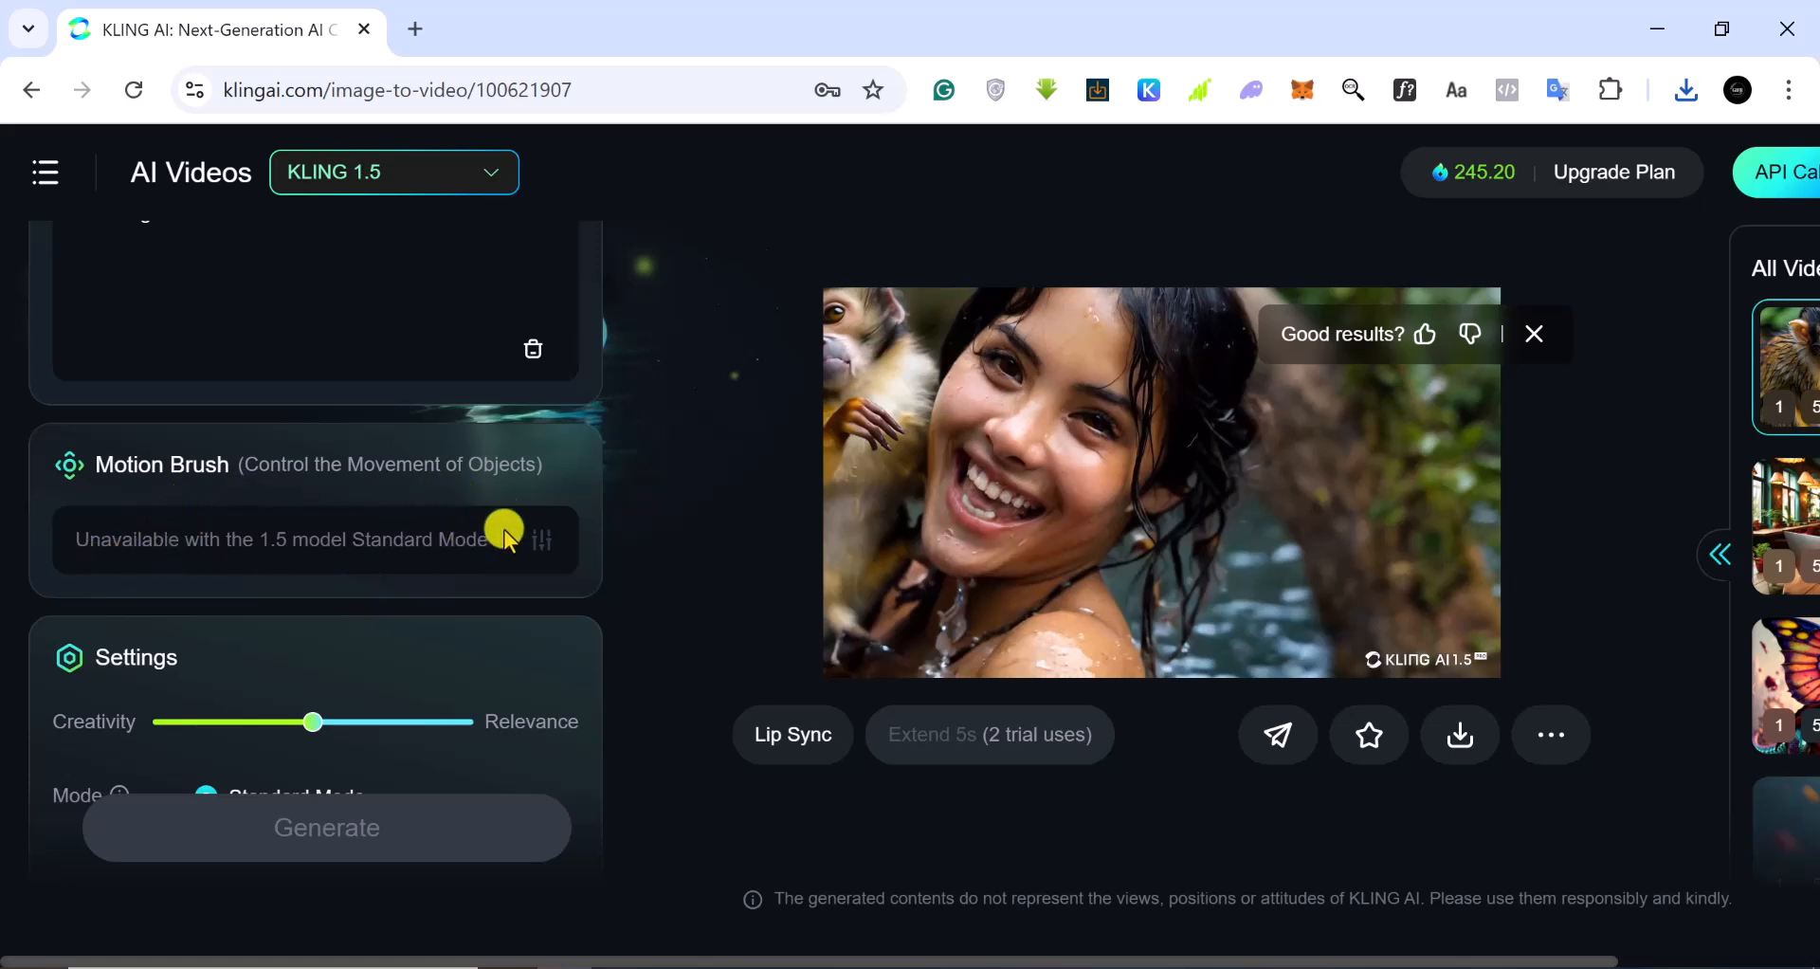
pyautogui.scroll(-5, 499, 513)
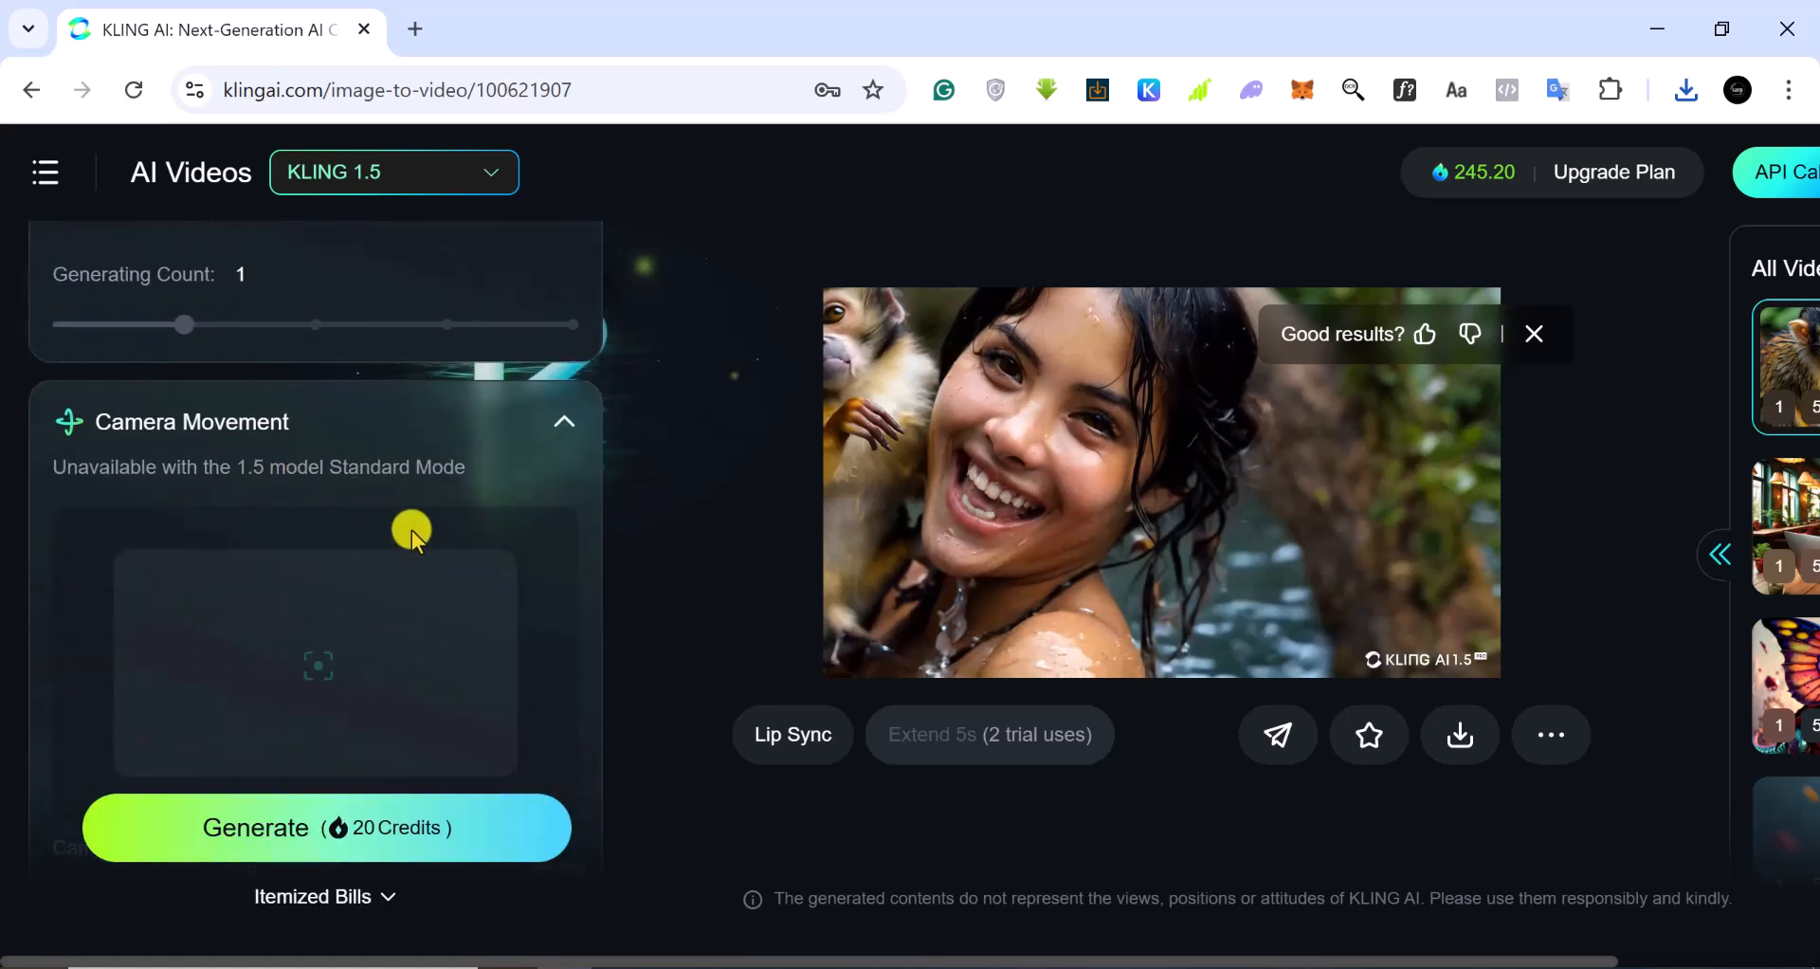
pyautogui.scroll(-5, 412, 529)
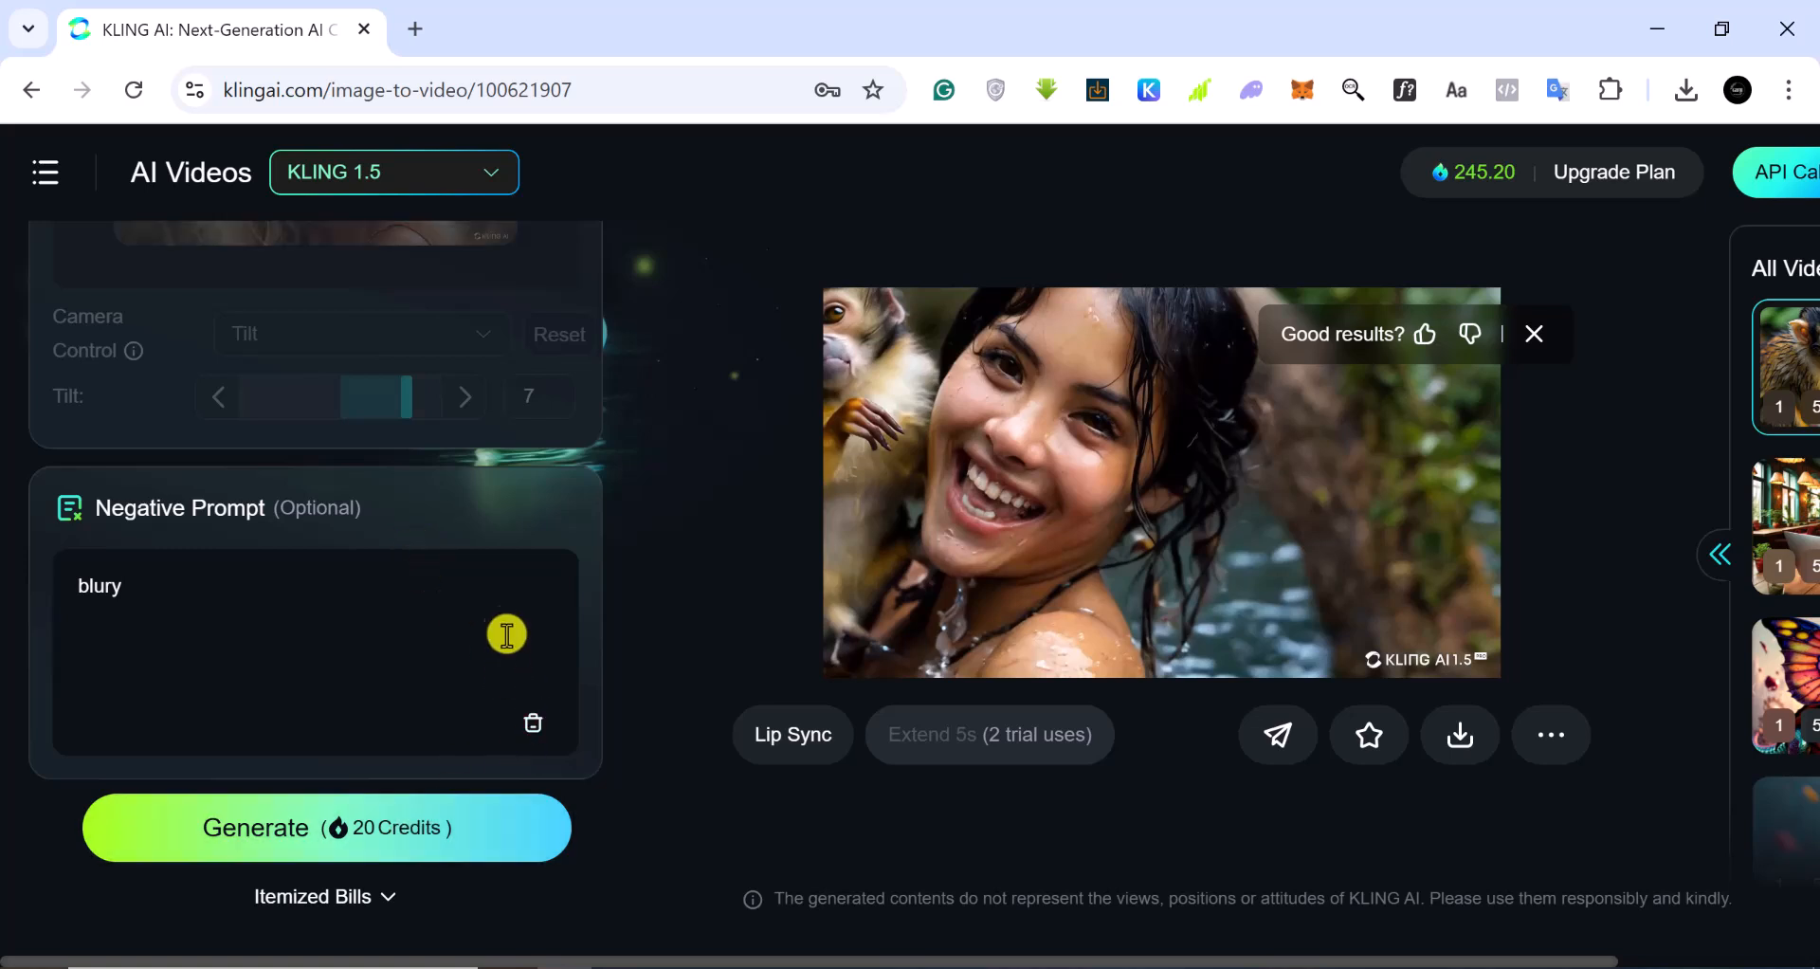
pyautogui.scroll(5, 488, 573)
pyautogui.scroll(10, 487, 573)
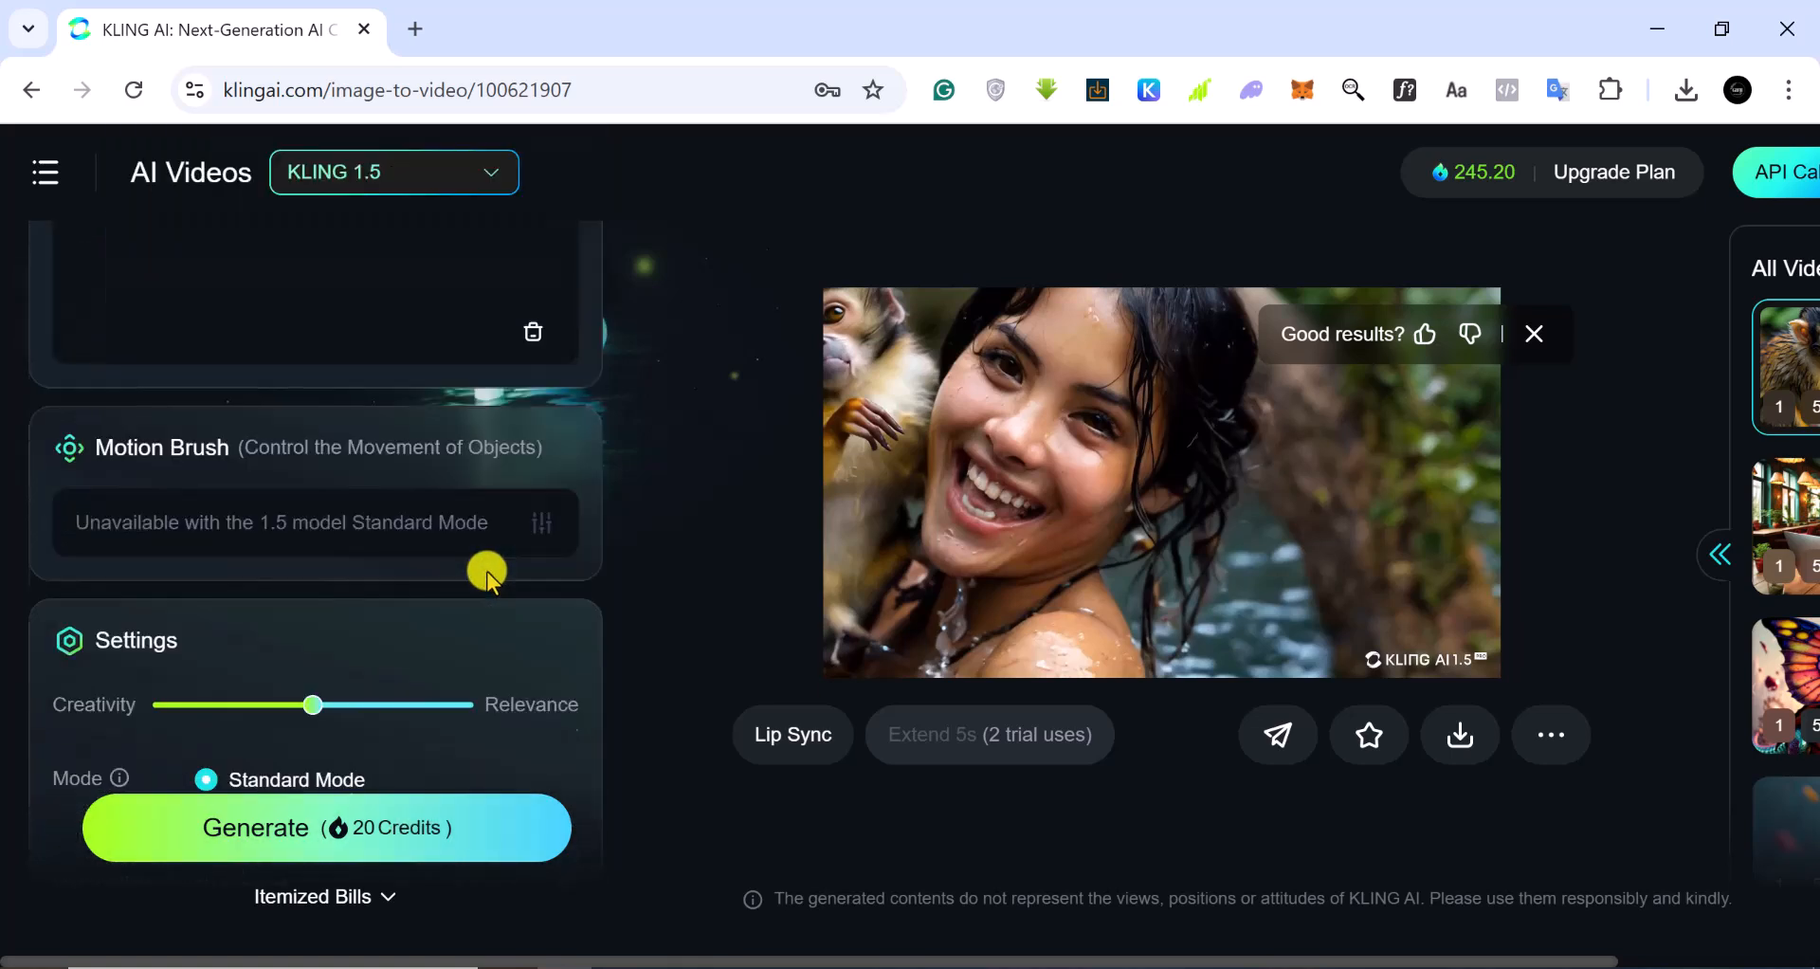
pyautogui.moveTo(386, 479)
pyautogui.scroll(-5, 388, 489)
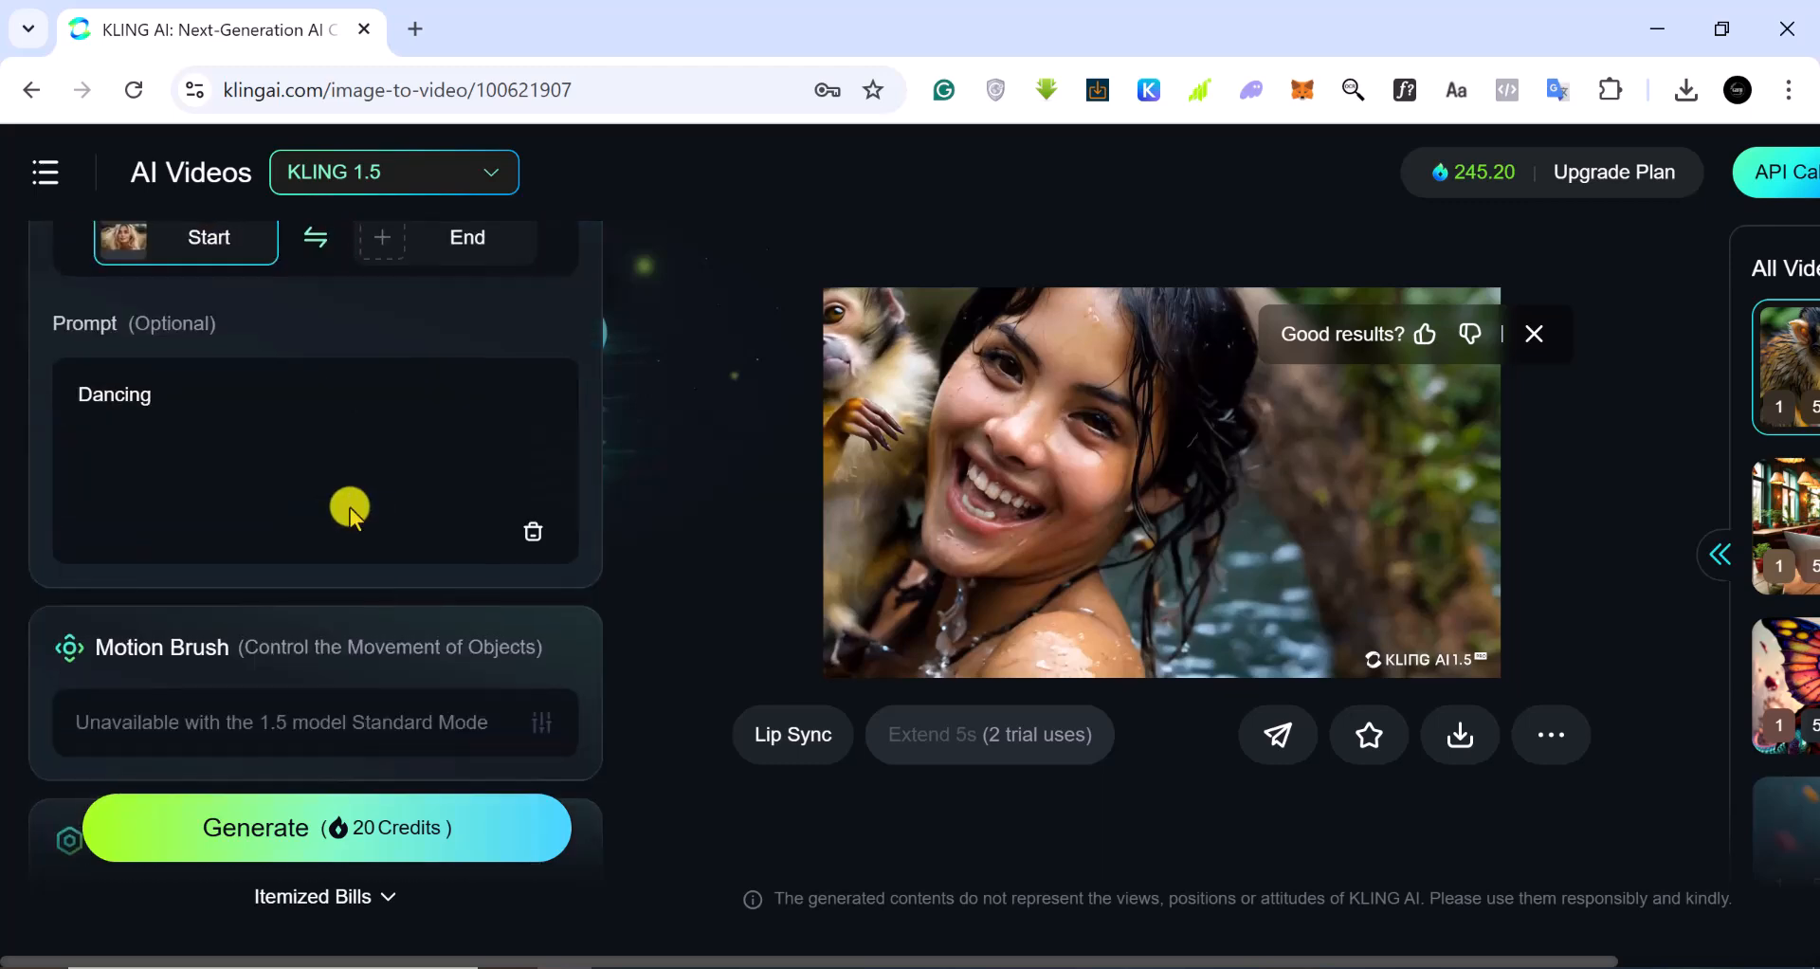
pyautogui.scroll(2, 349, 505)
pyautogui.scroll(-8, 350, 505)
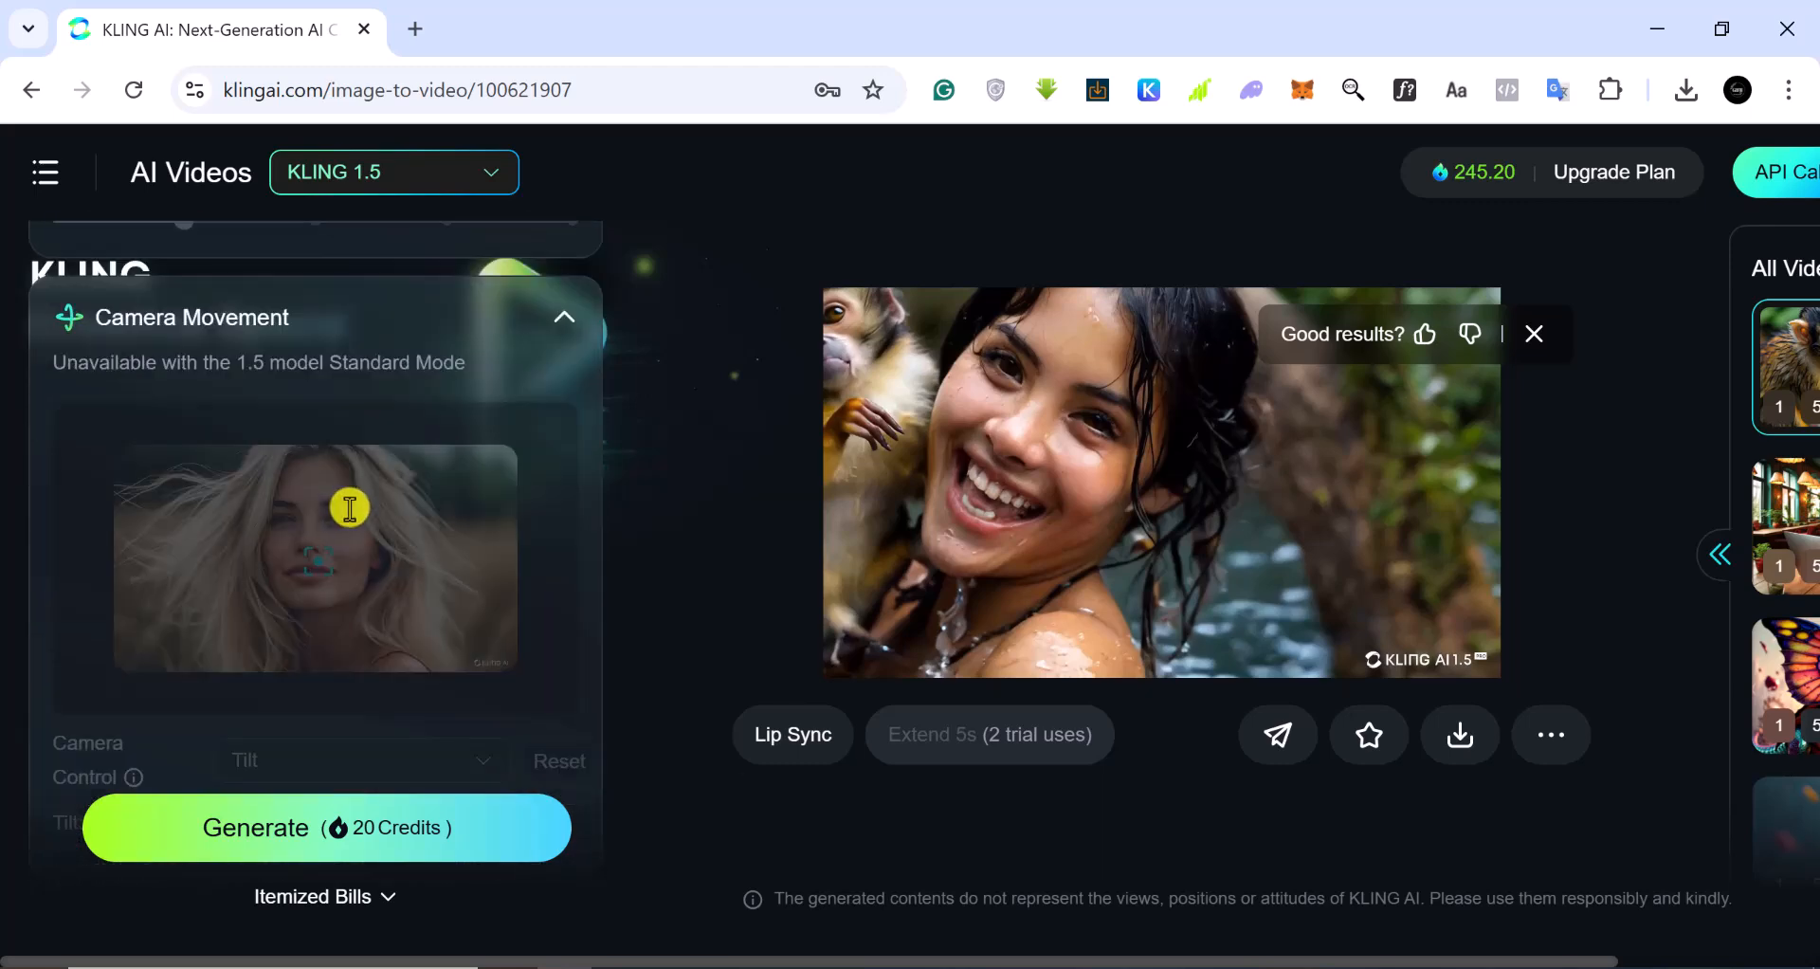
# Generate the video from the new start image and download it with watermark as Standard_Mode_Dancing.mp4
pyautogui.click(352, 838)
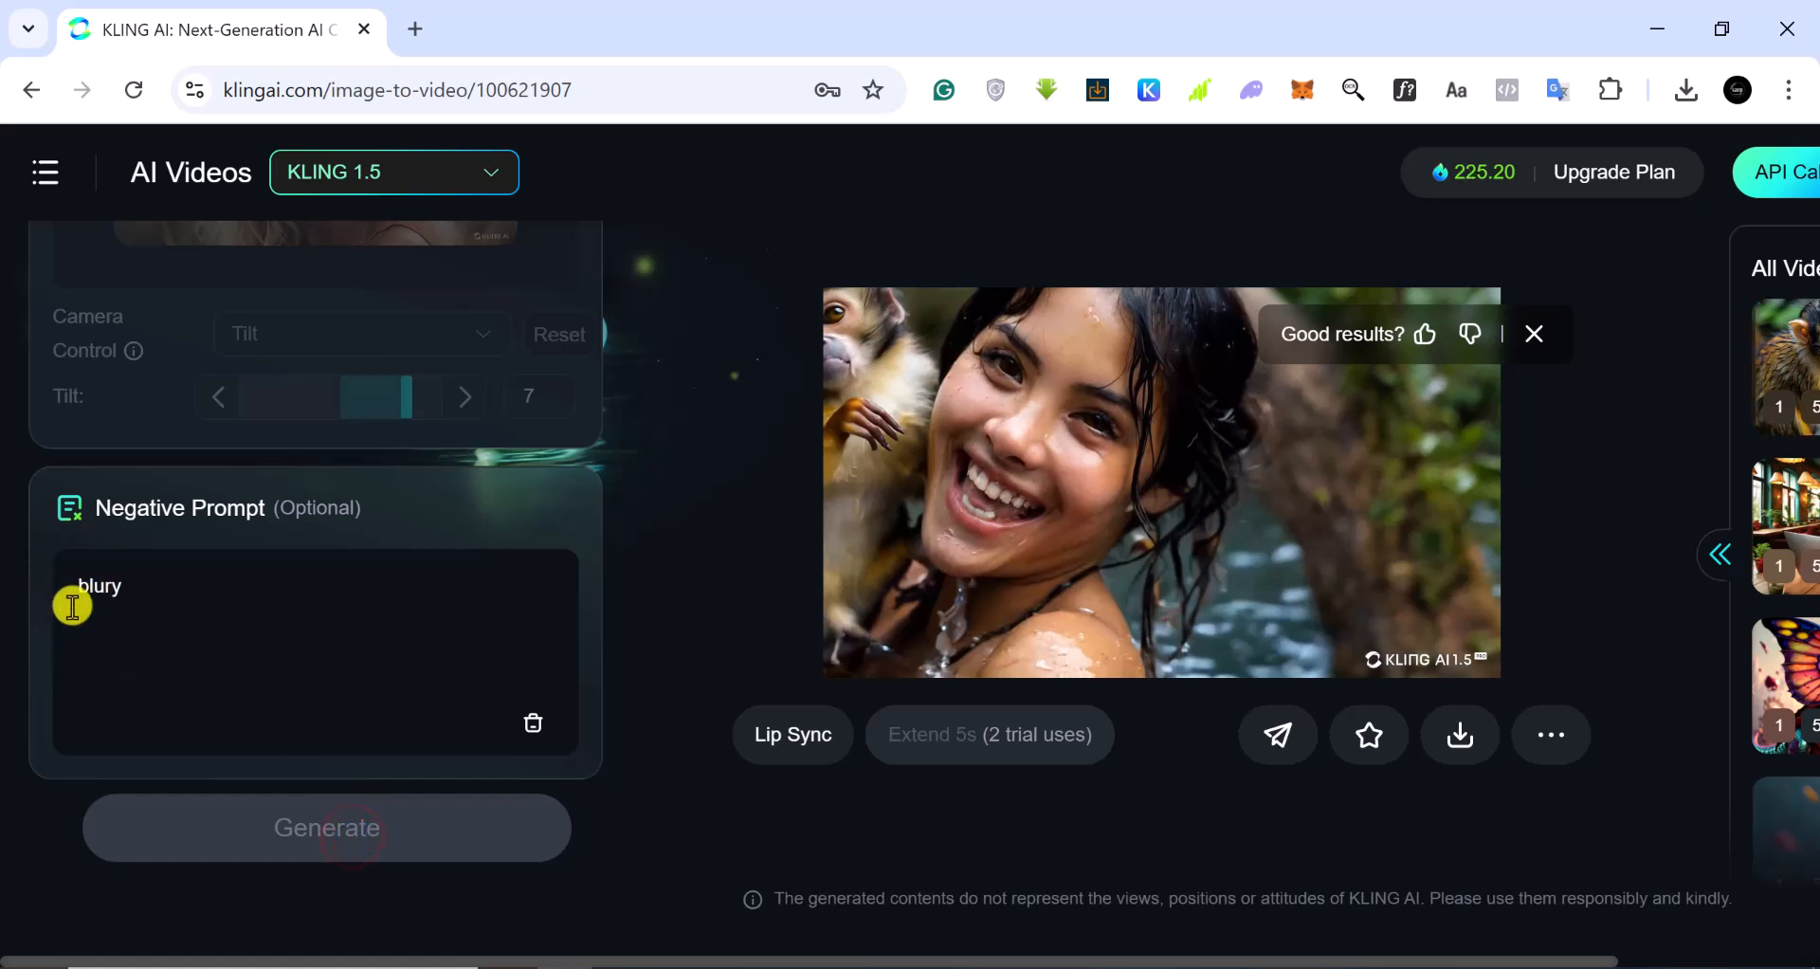
pyautogui.scroll(8, 114, 588)
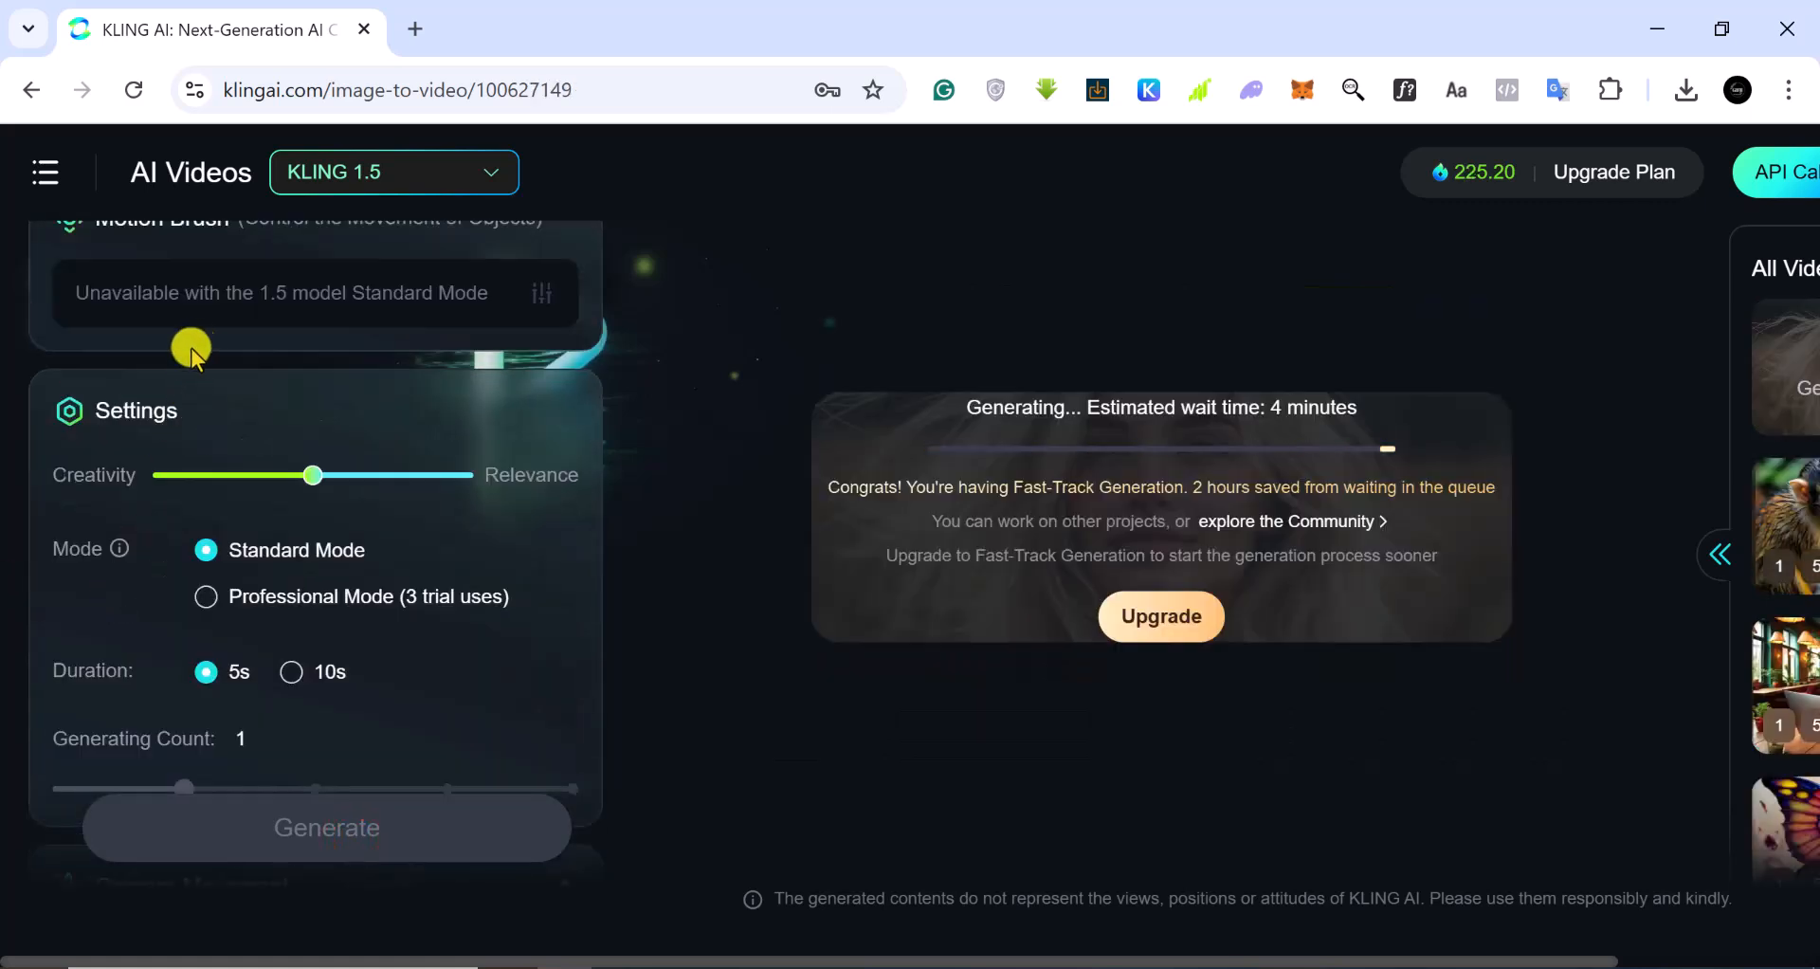
pyautogui.scroll(2, 197, 349)
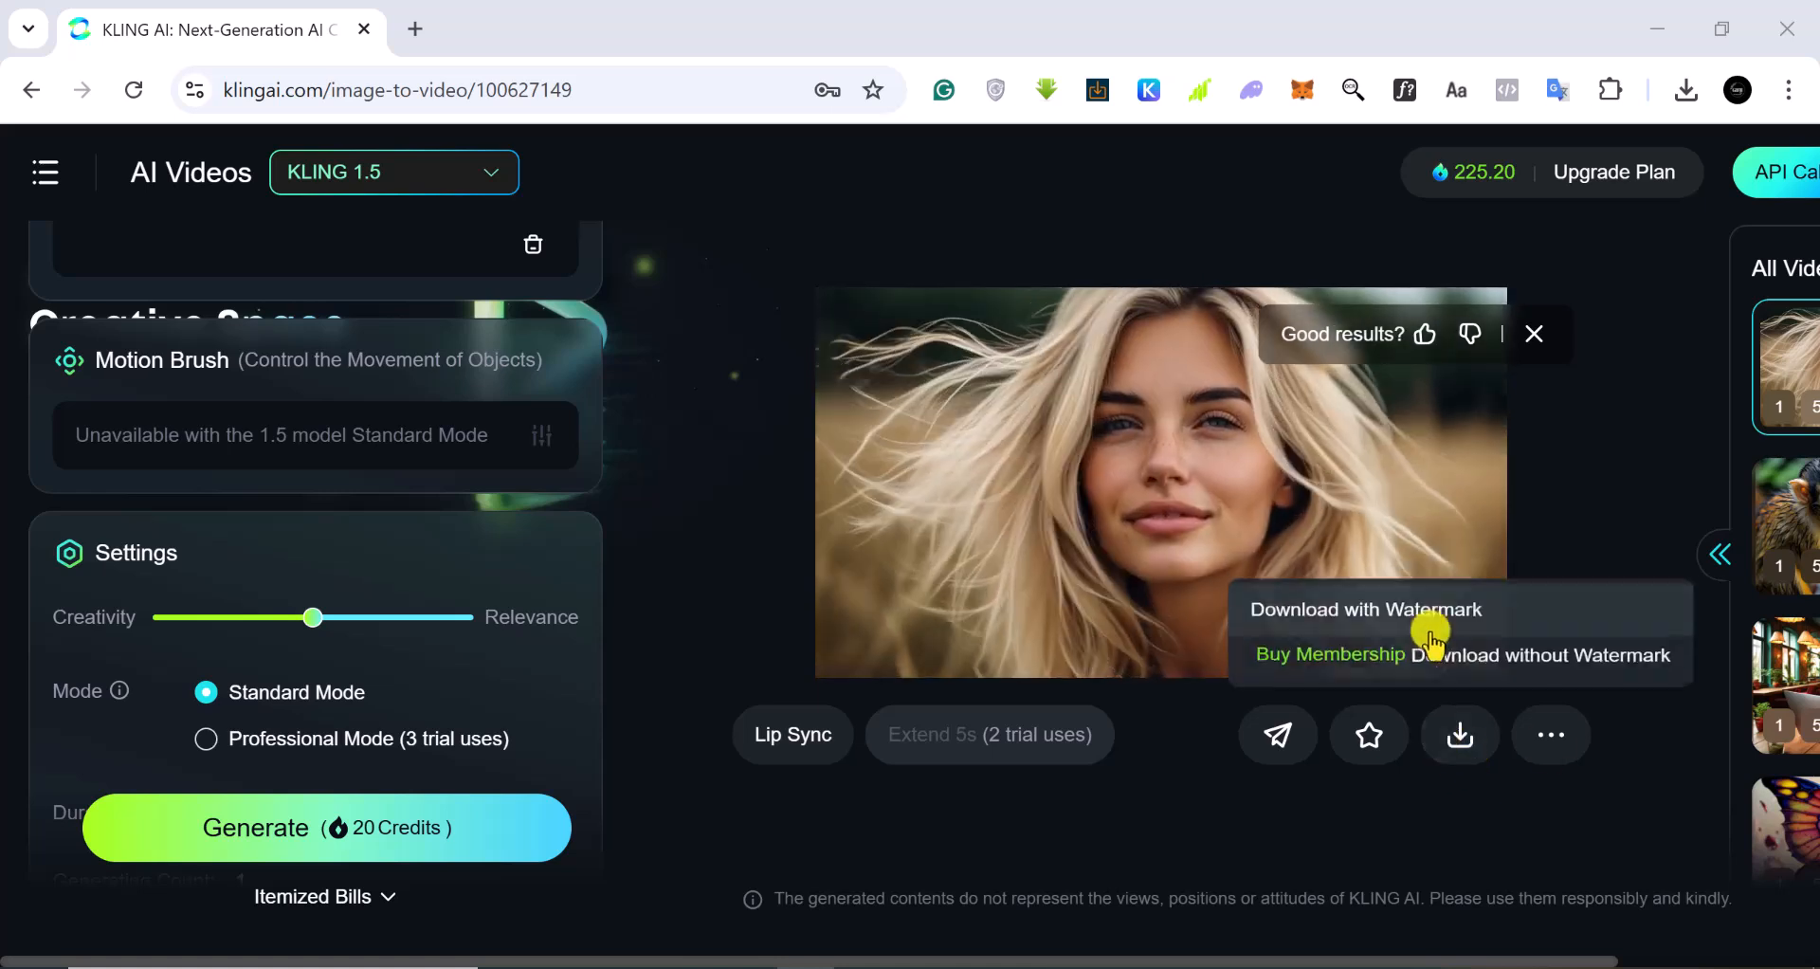
pyautogui.click(1458, 744)
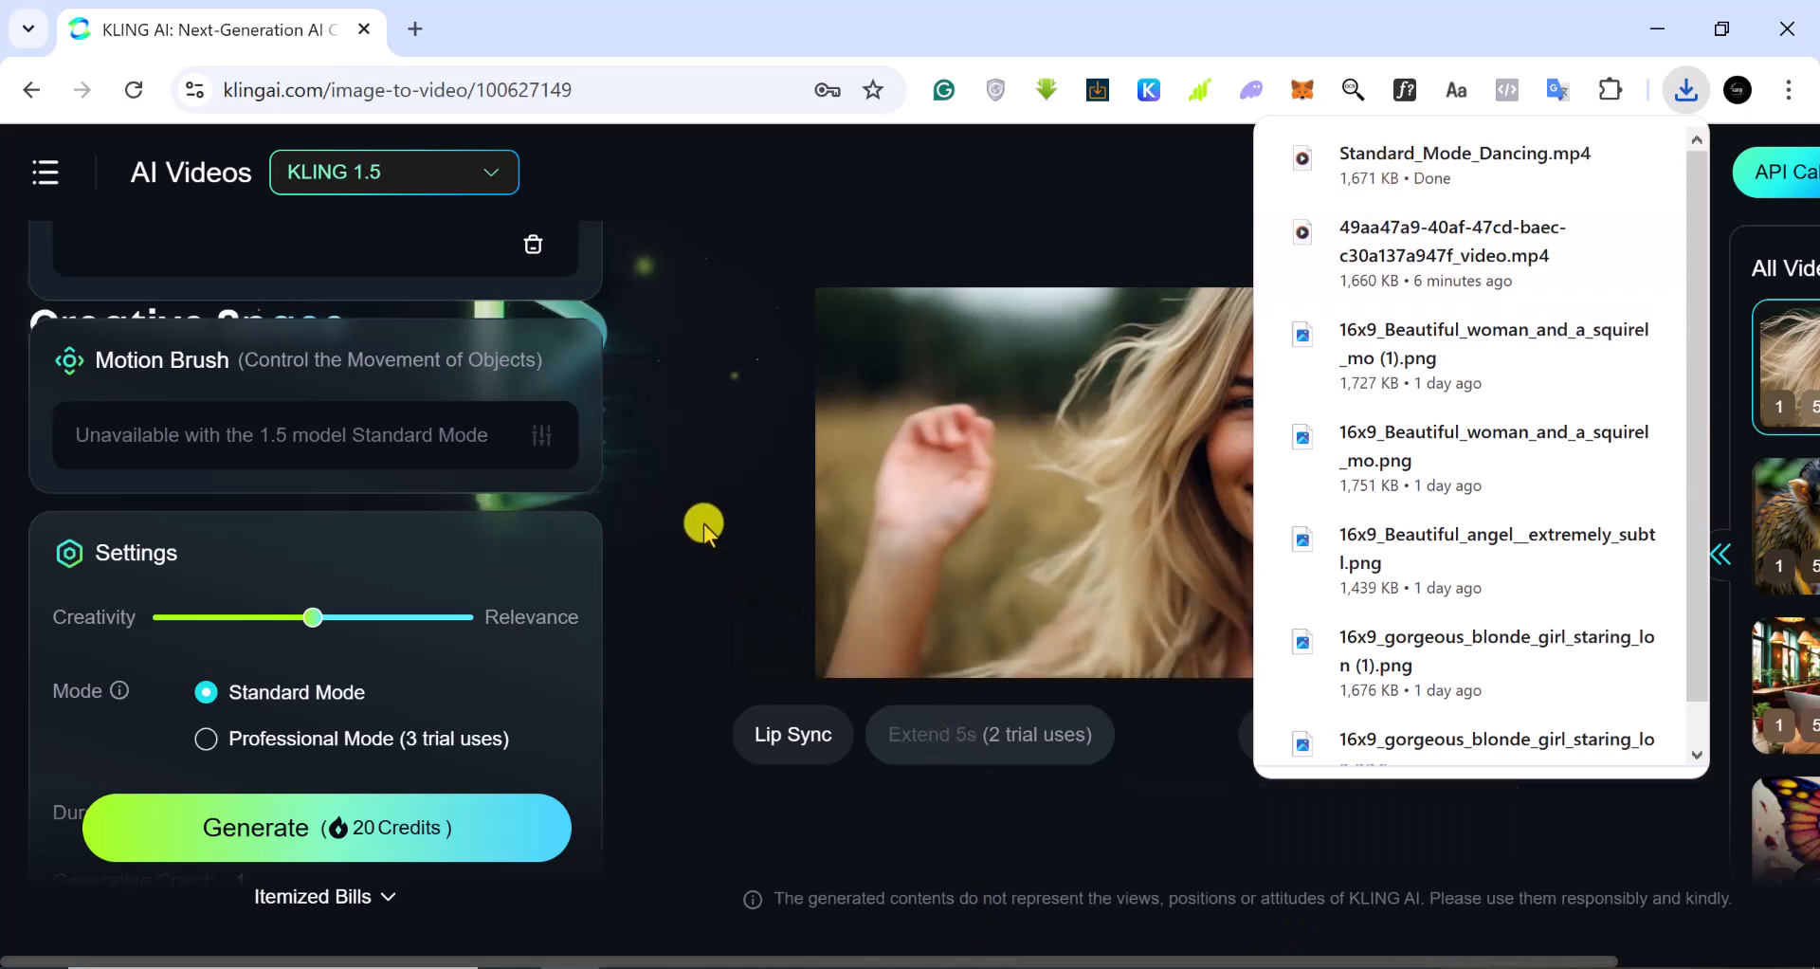
# Open the downloaded Standard_Mode_Dancing.mp4 in Media Player and play it
pyautogui.click(1467, 174)
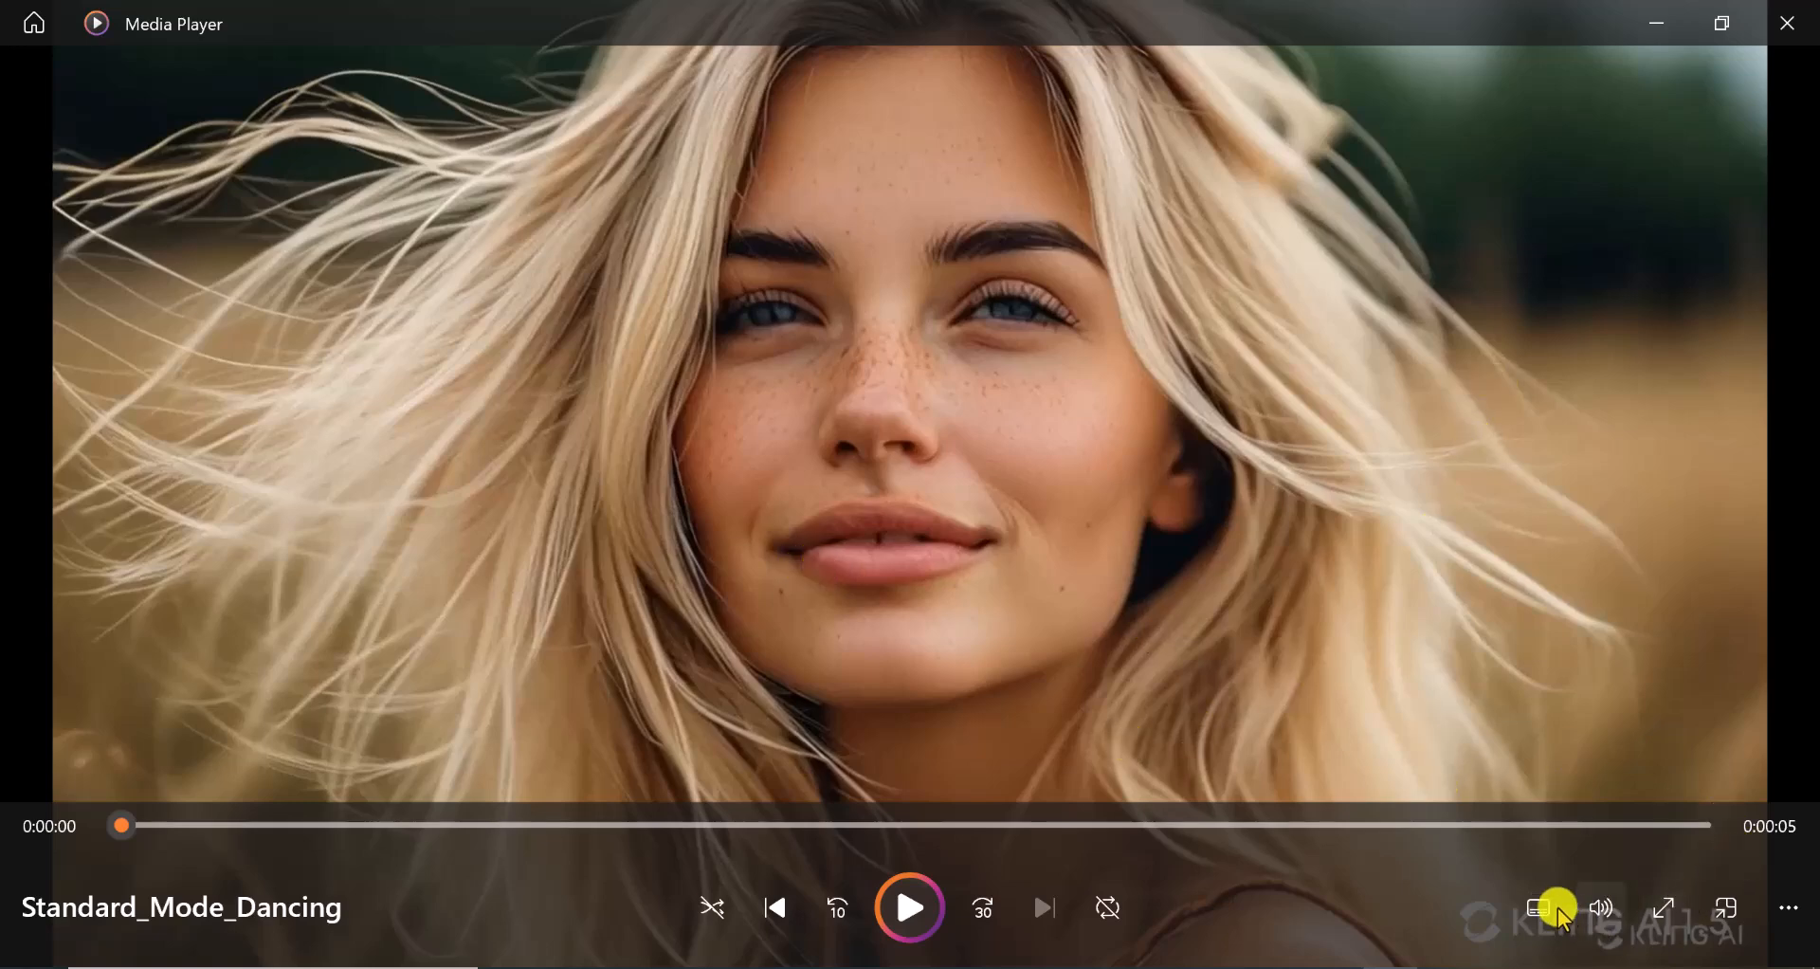
pyautogui.click(891, 893)
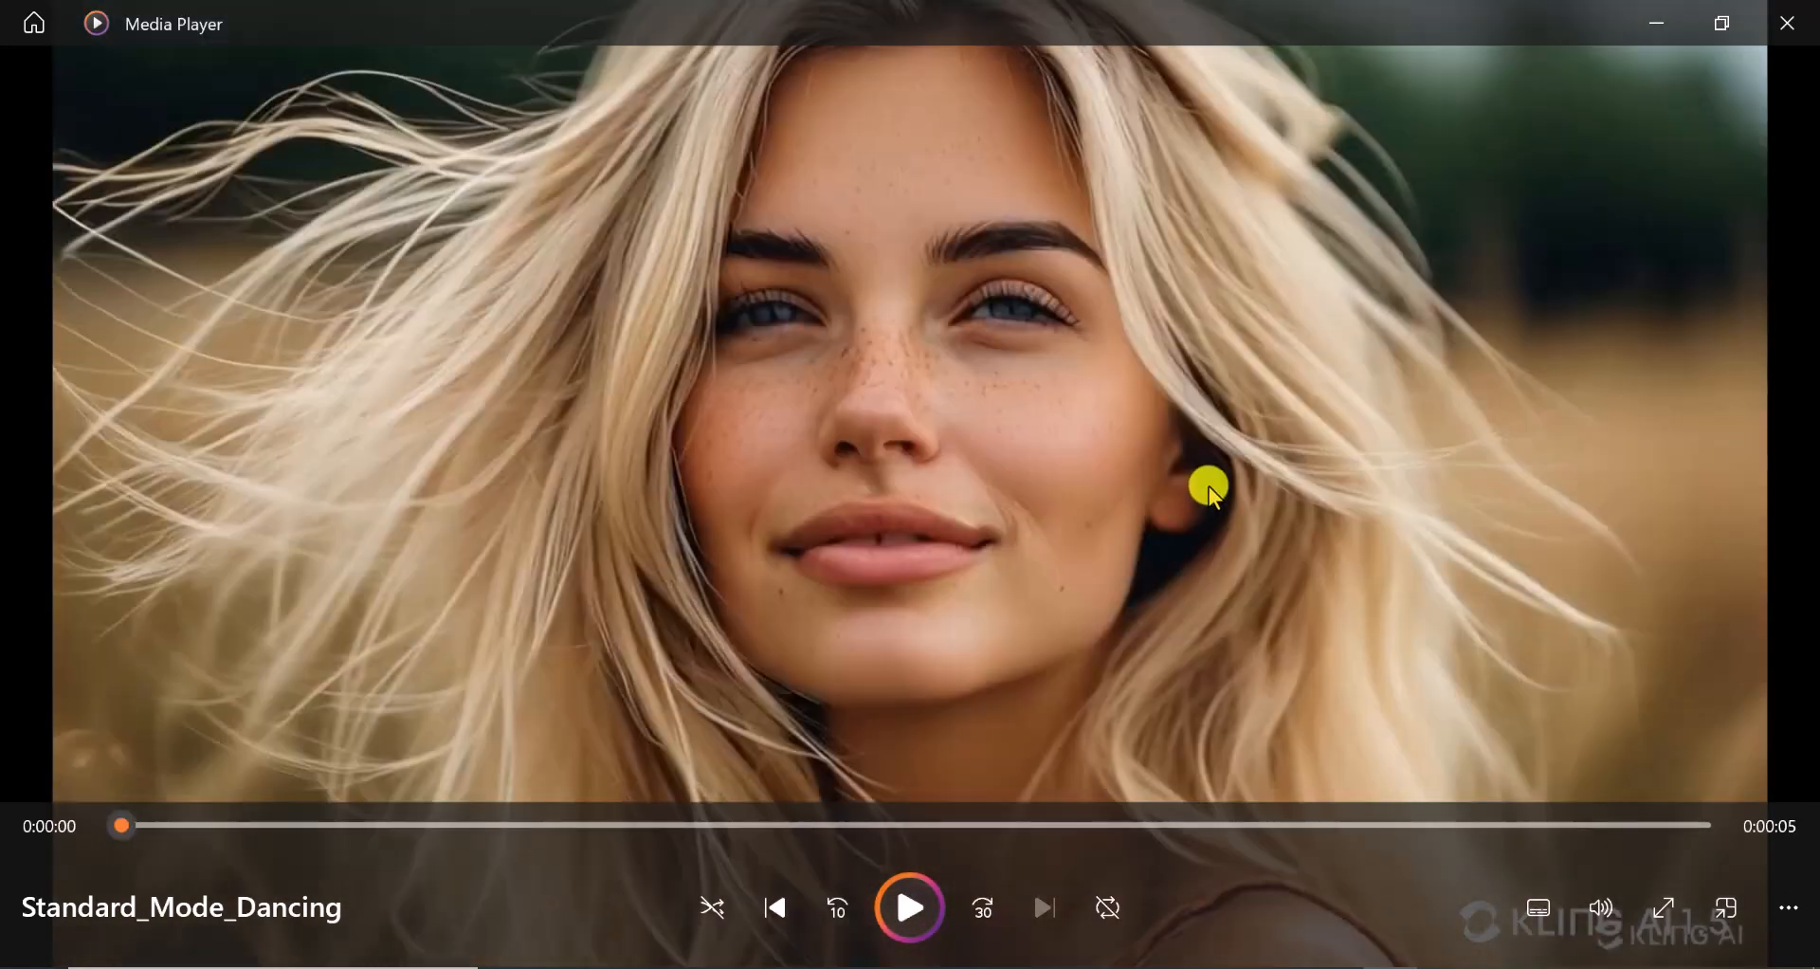
pyautogui.click(905, 905)
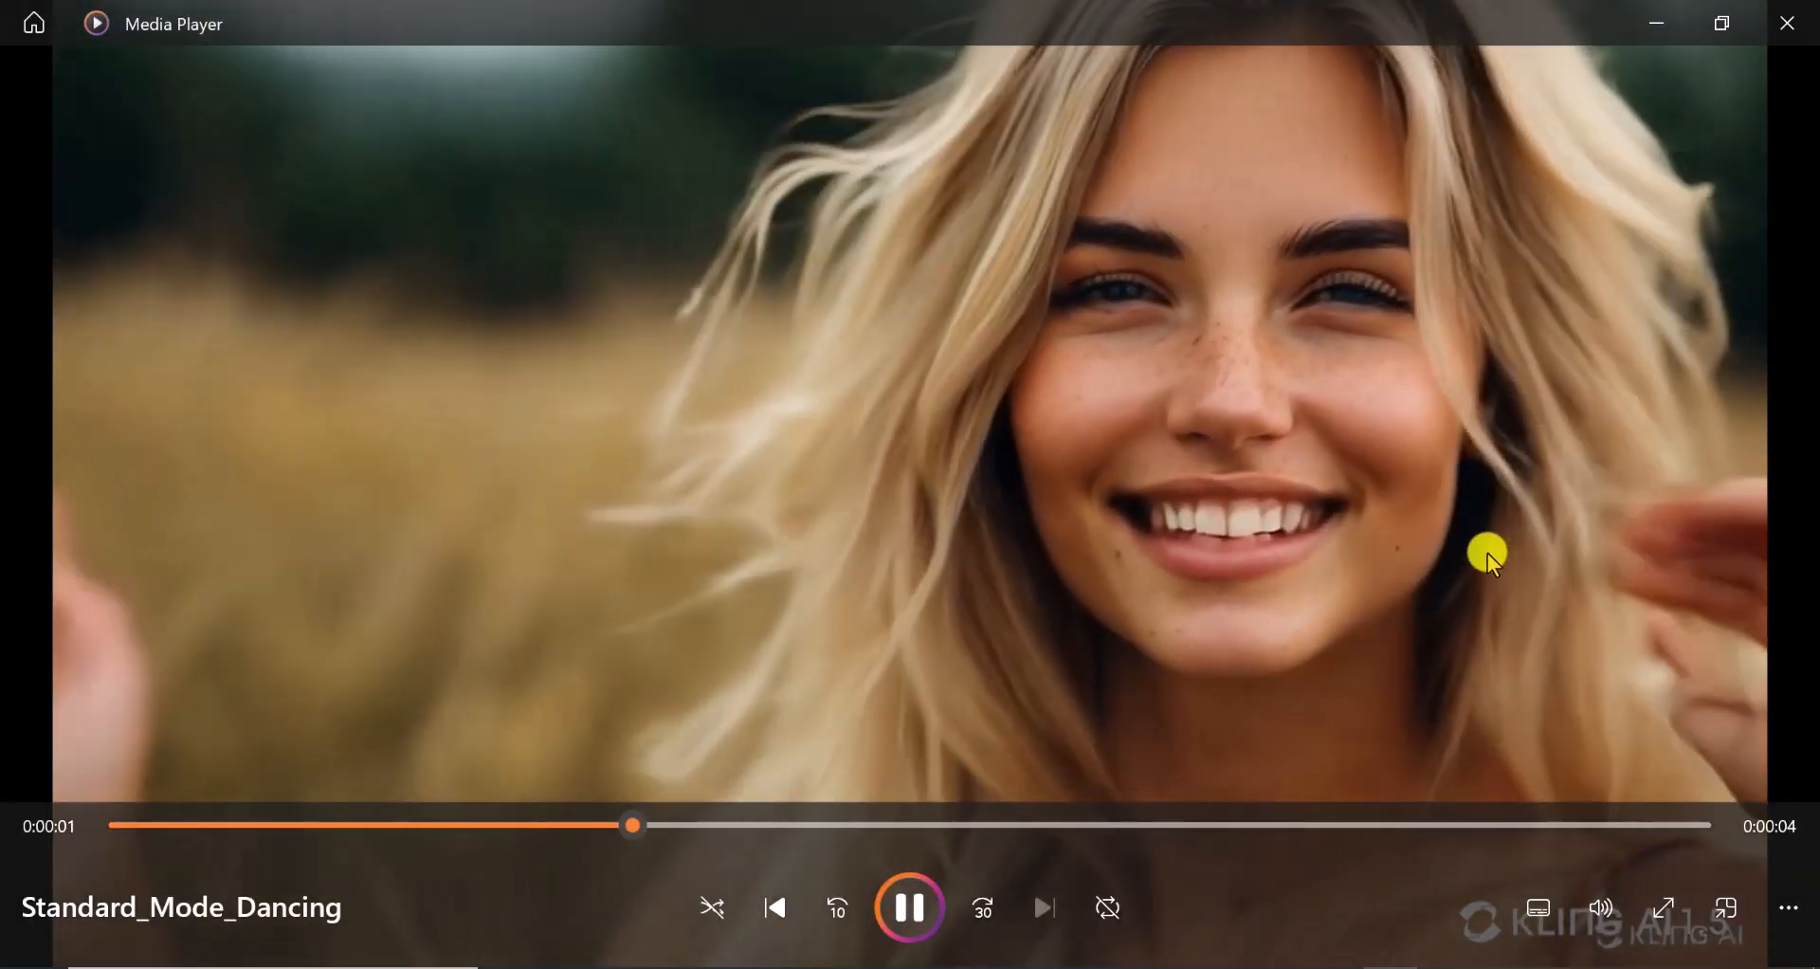